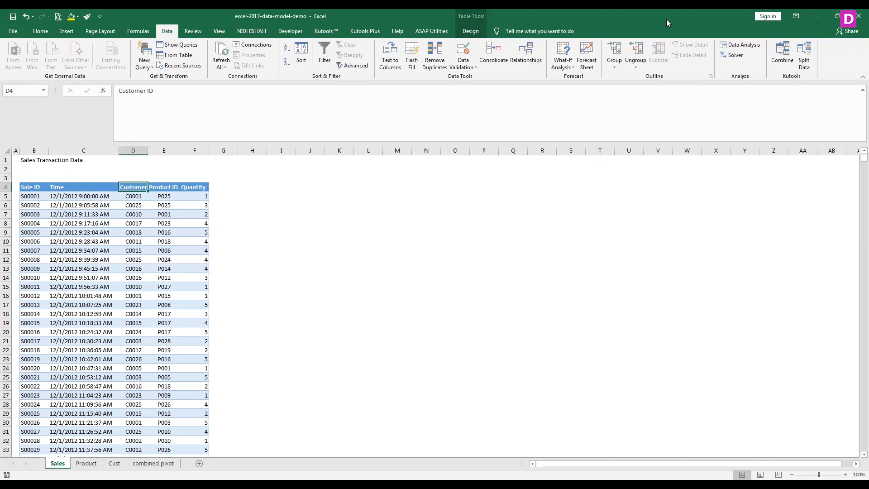
key(alt+Tab)
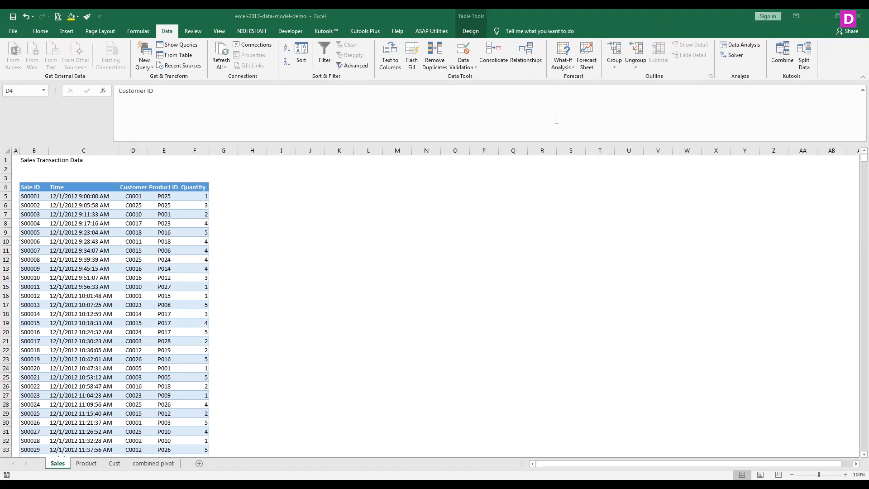
click(486, 199)
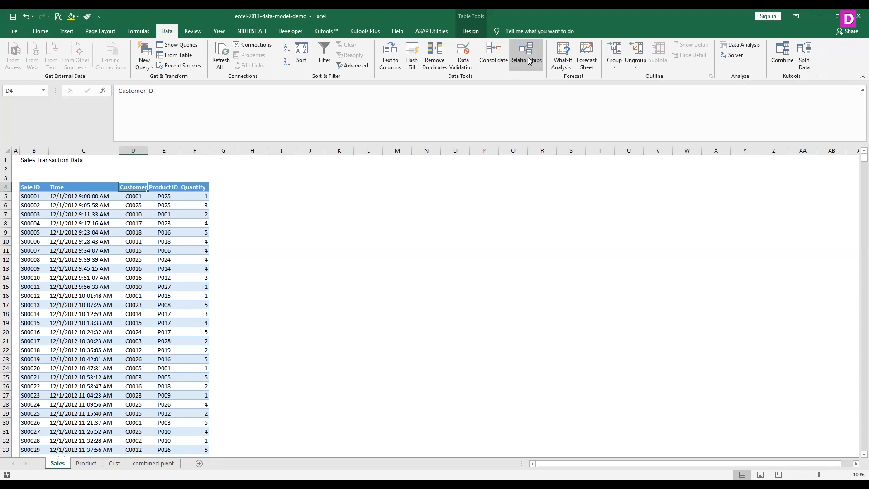
- Examine the tables on the Product, Cust and Sales sheets to see what data each one holds
click(86, 467)
click(114, 466)
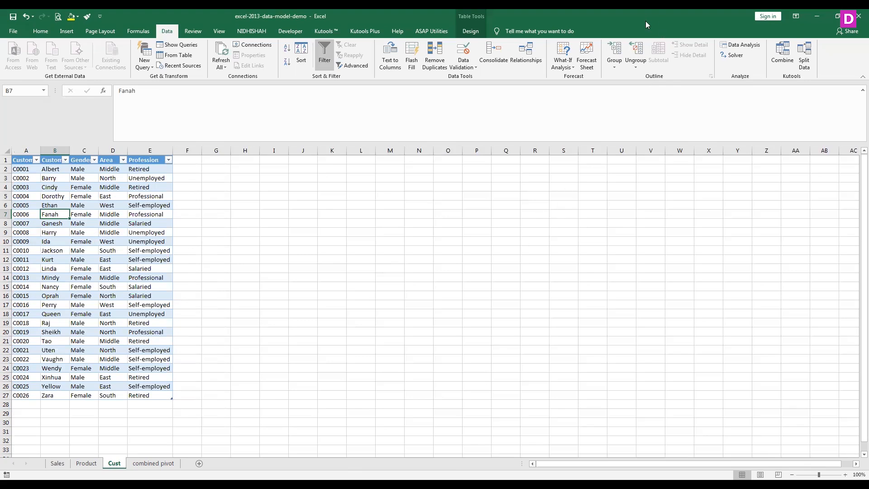
key(alt+Tab)
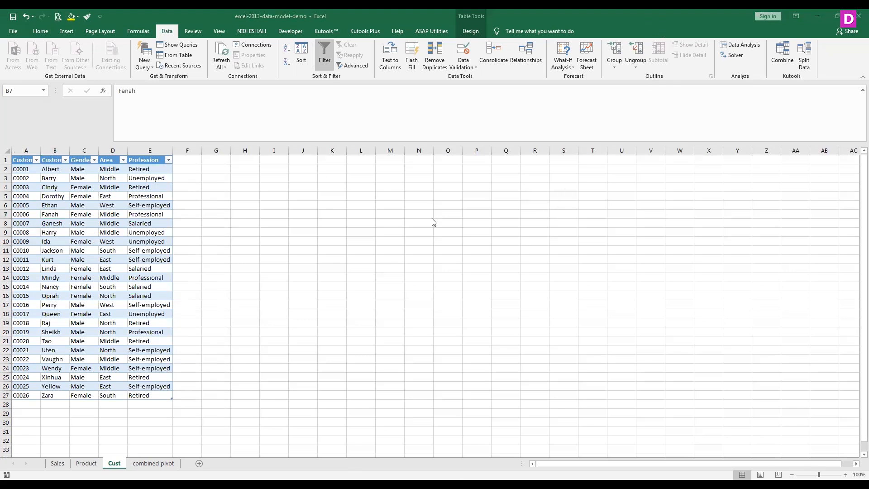
key(alt+Tab)
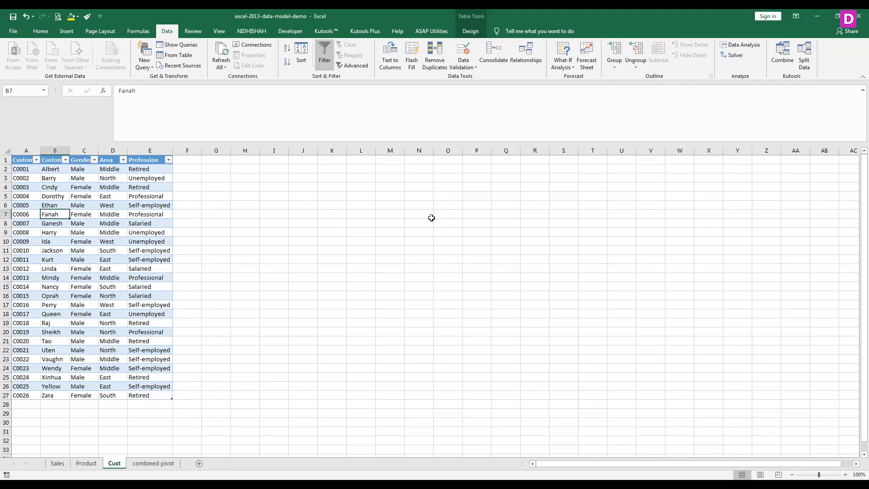
click(78, 464)
click(114, 463)
click(56, 464)
click(81, 463)
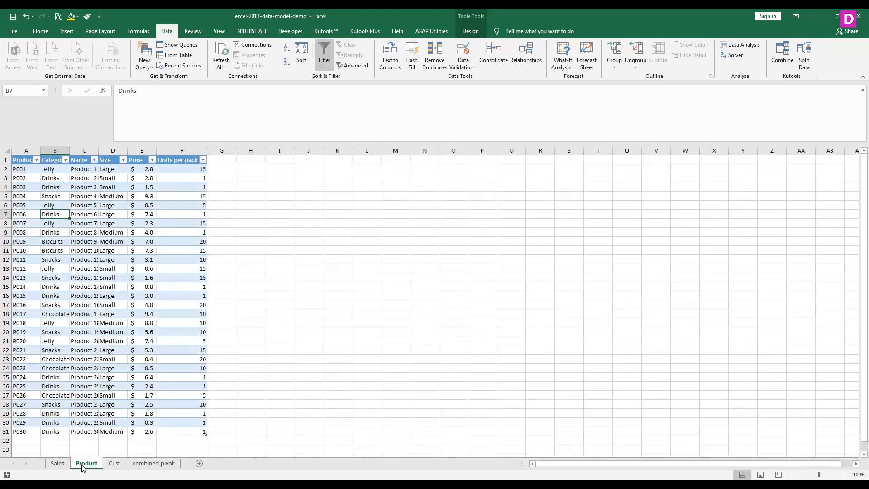
click(113, 464)
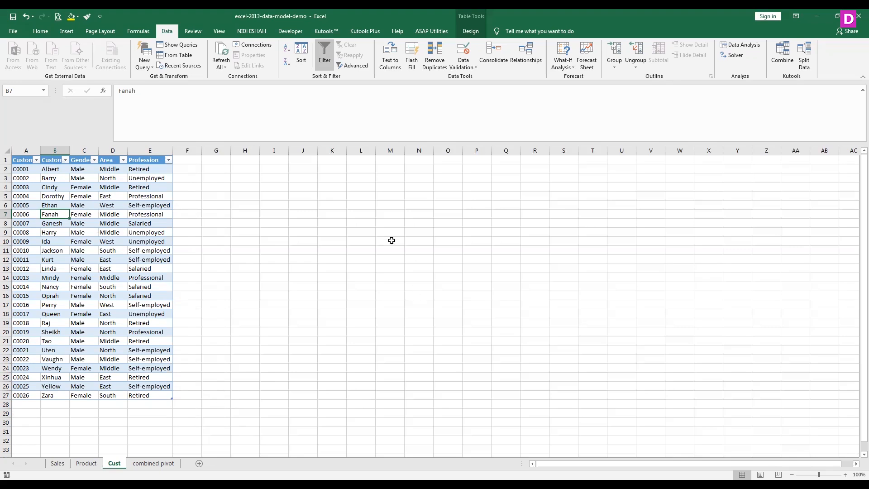
- Review the Customer ID, Product ID and Quantity columns of the Sales table against the Product and Cust sheets
click(61, 465)
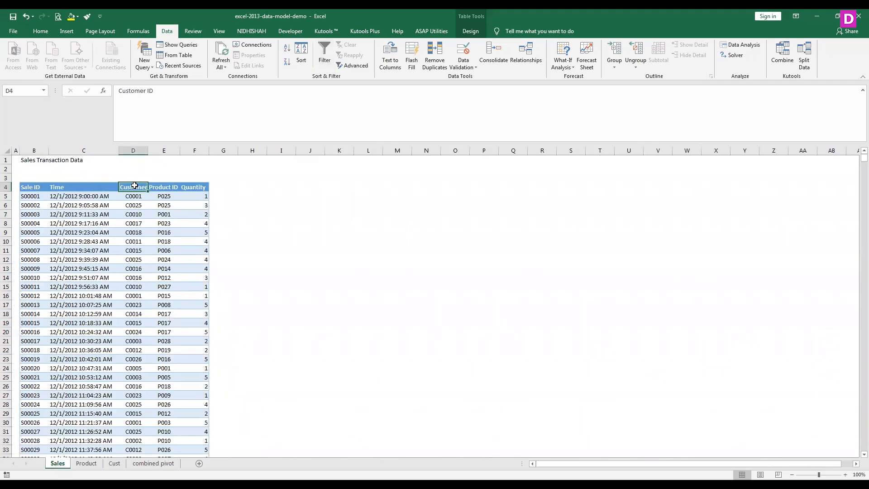
click(154, 187)
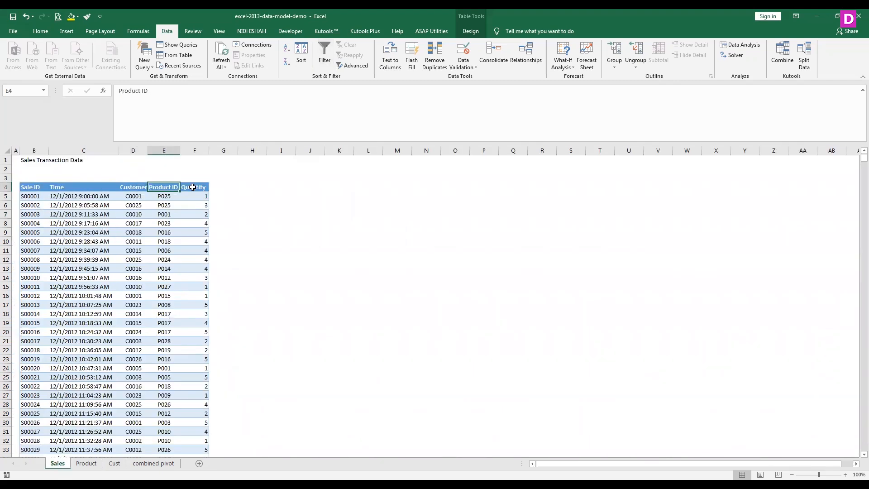
click(193, 186)
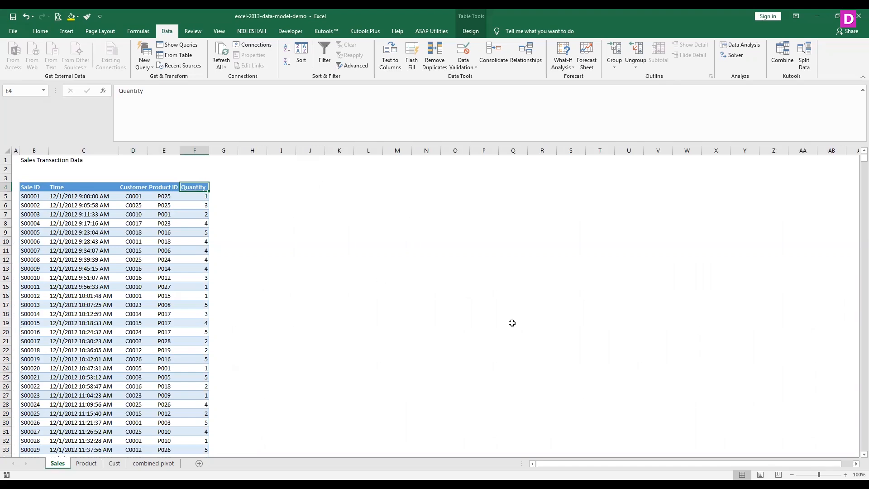
click(86, 463)
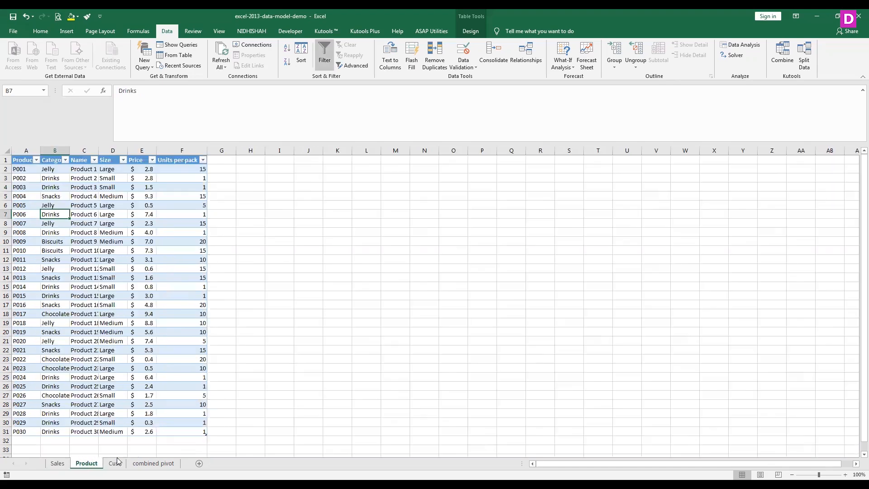
click(115, 463)
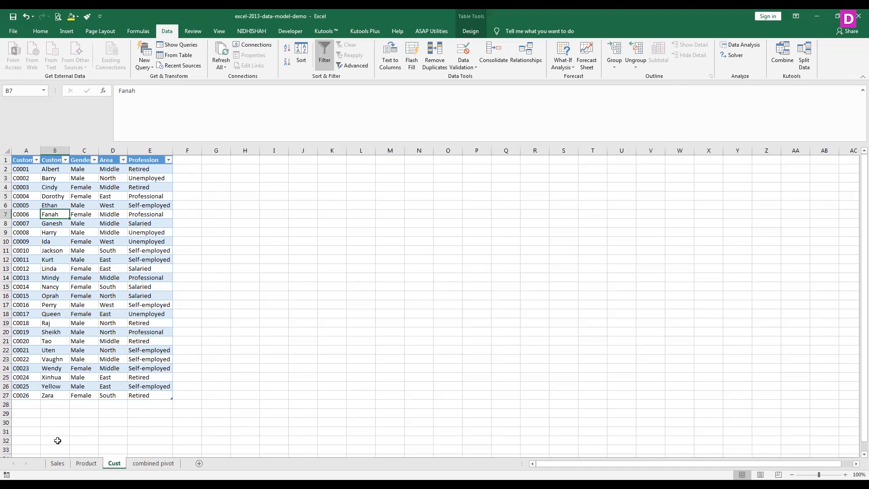
click(57, 463)
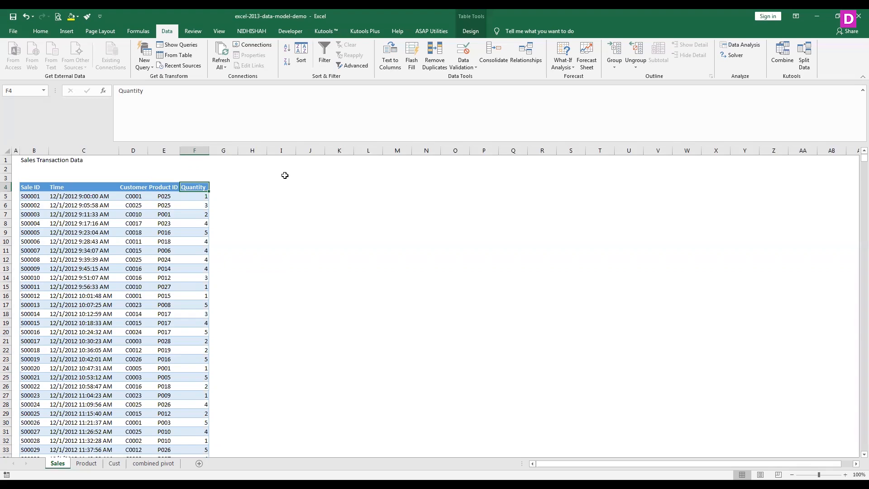
- Inspect the existing data model relationships linking the sales table to products and Customers
click(530, 56)
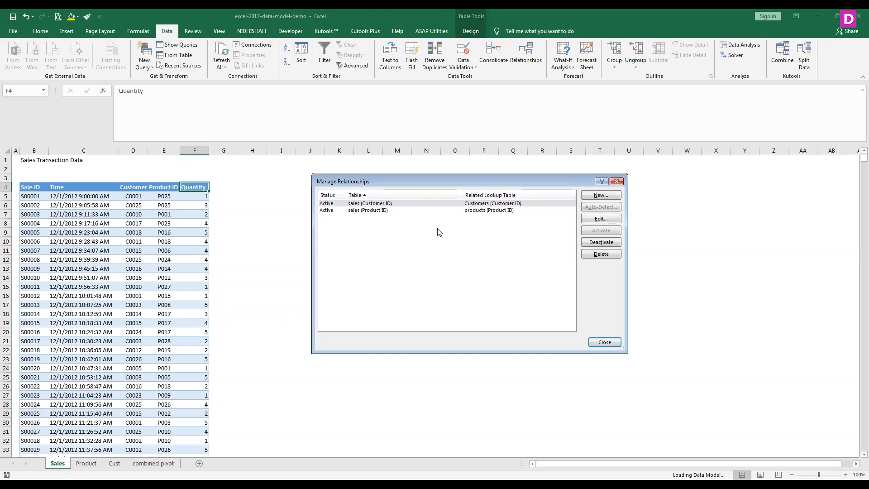
click(356, 210)
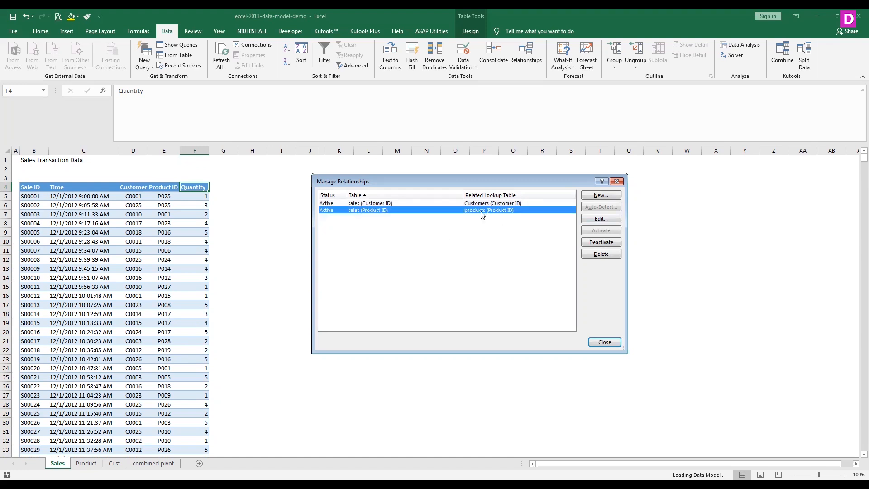
click(371, 204)
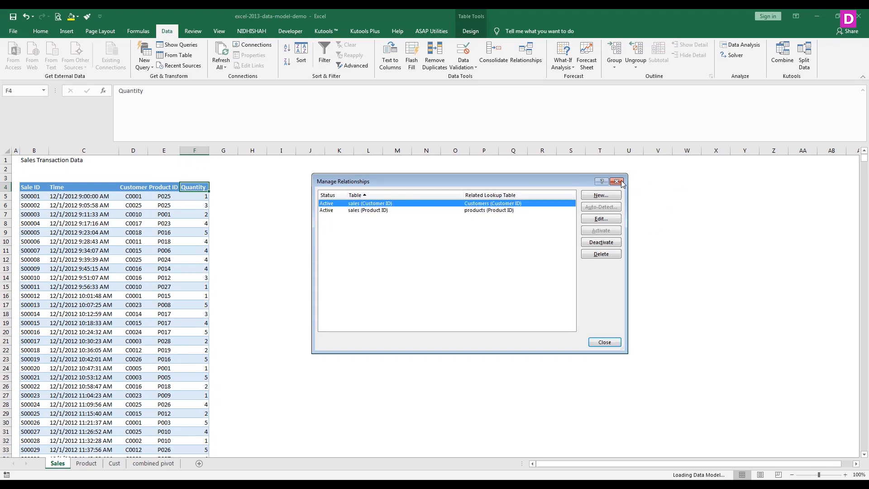
- List the relationship types "one to one" and "one to many" in cells N9 and N10 of the Sales sheet
click(425, 234)
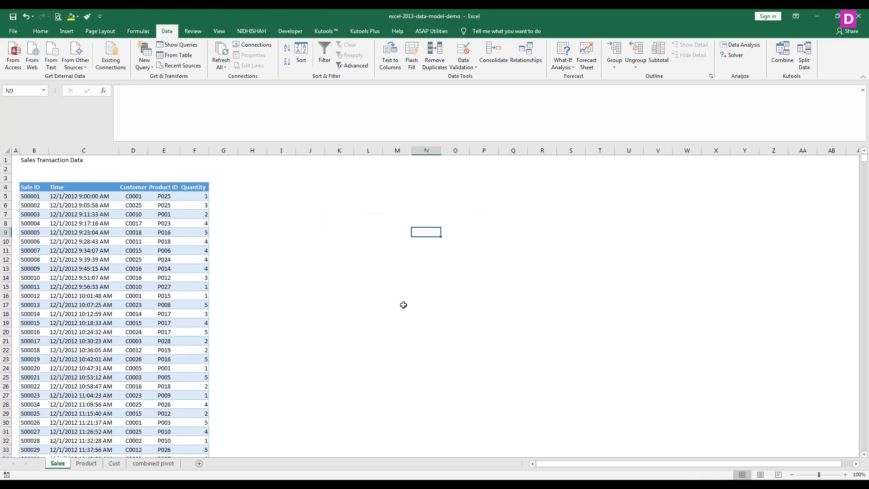
text(o)
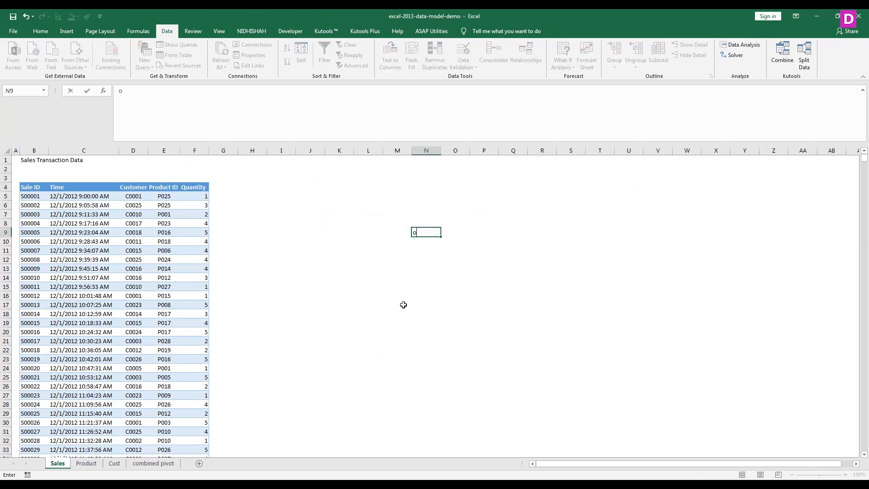
text(ne to one)
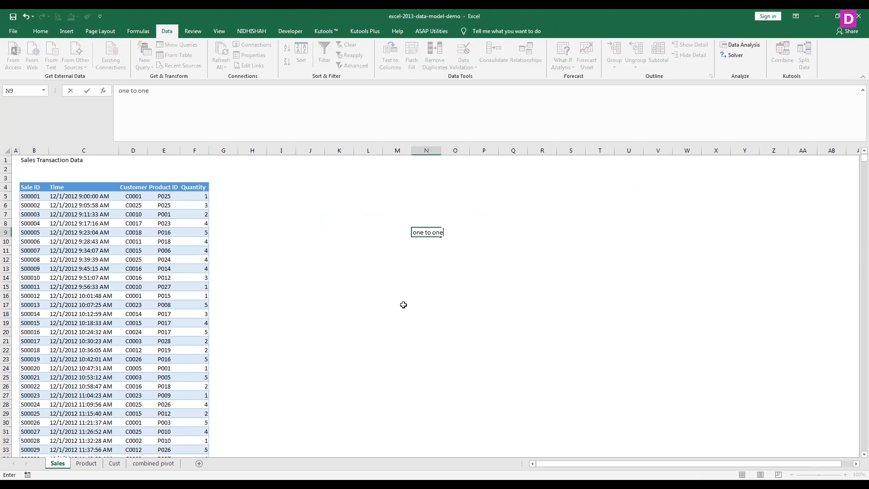
key(Return)
text(one t)
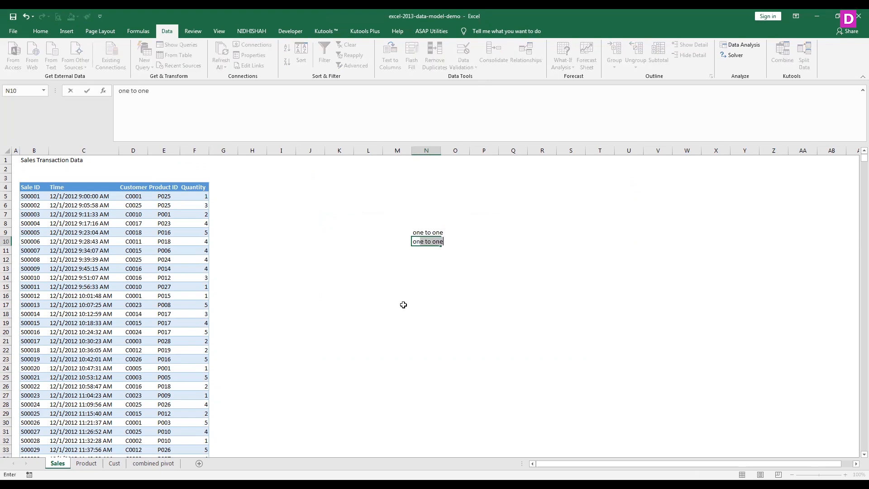
text(o many)
key(Return)
- Add the relationship types "many to one" and "many to many" in cells N11 and N12
text(many to one)
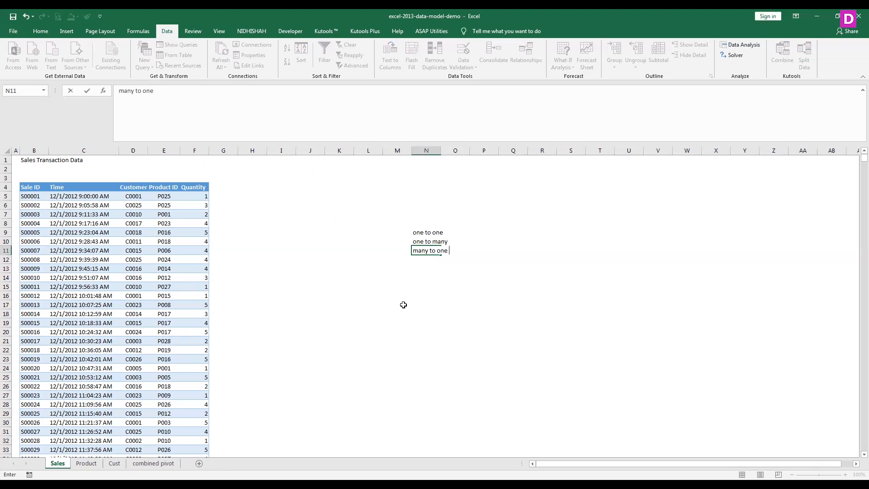
key(Return)
text(man)
text(y to ma)
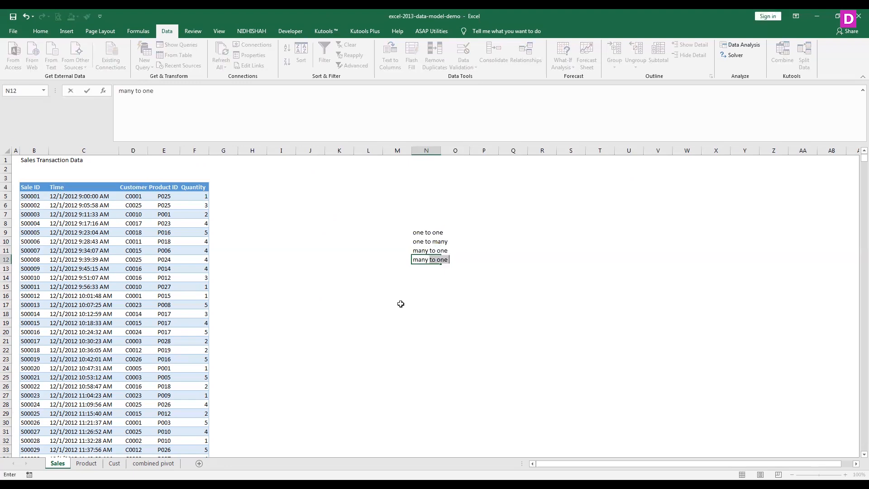
text(ny)
key(Return)
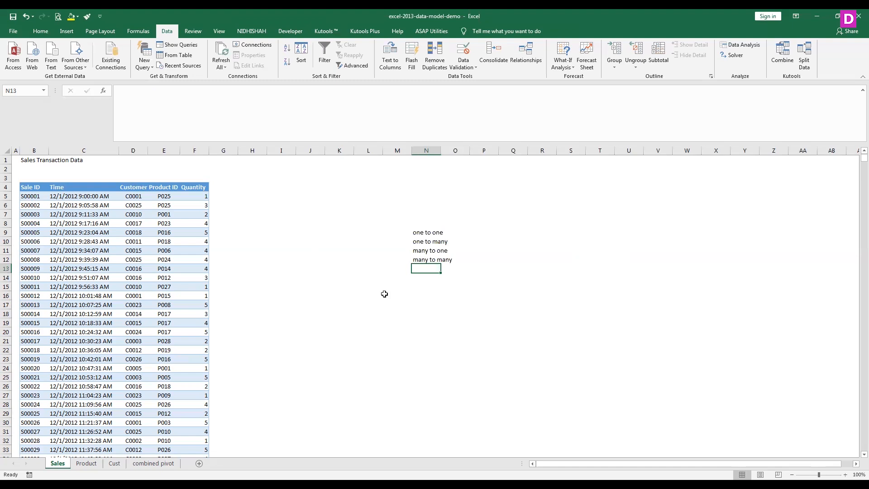
- Apply borders around every cell of the relationship type list in N9:N12
drag(433, 232, 433, 260)
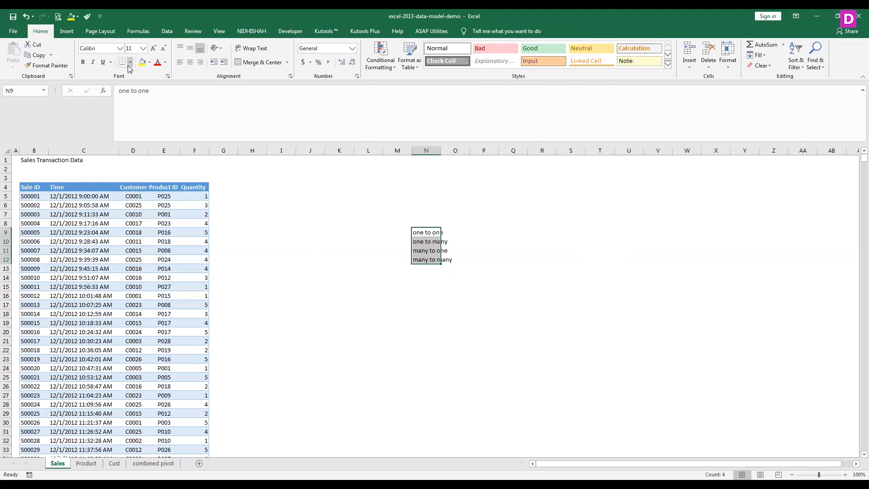
click(130, 63)
click(452, 230)
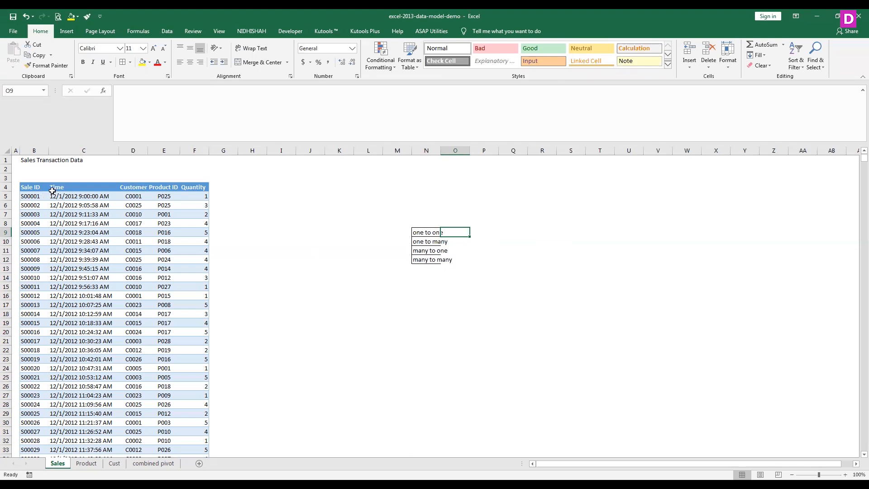
- Start an example employee table in column R with the title "emp" in R8 and fields "emp_id" and "emp_name" below
click(537, 220)
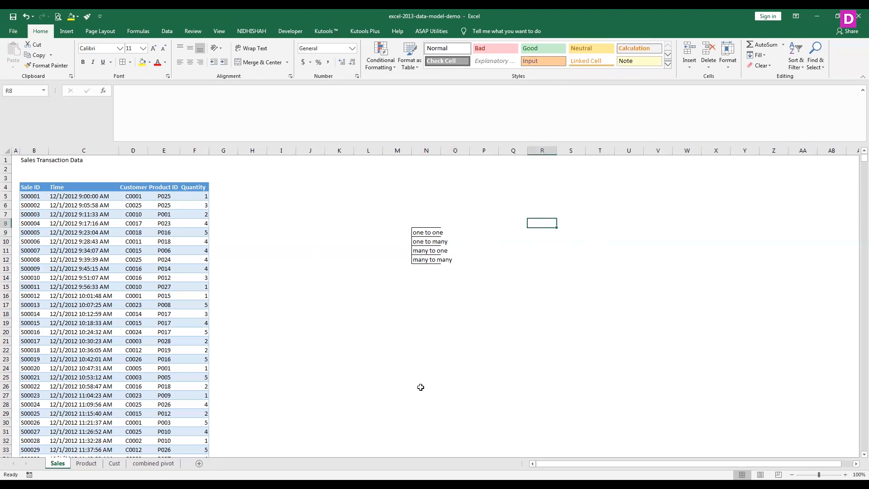
text(emp)
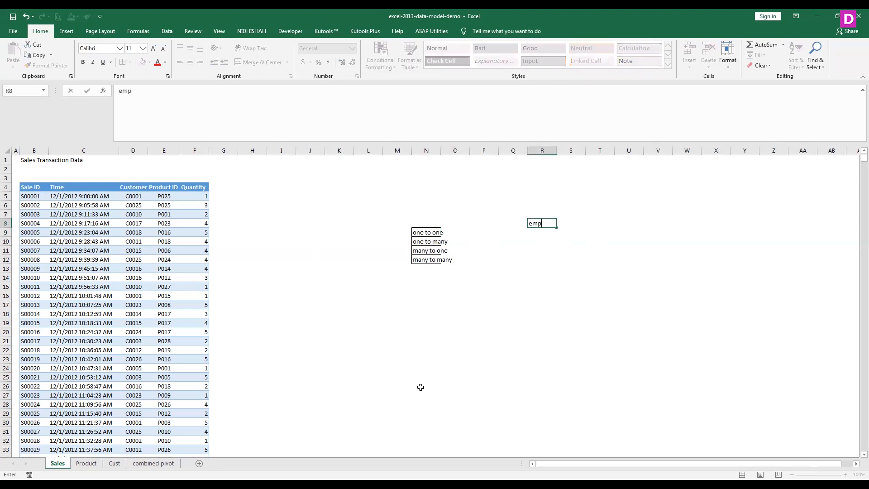
key(Return)
text(emp_id)
key(Return)
text(emp_name)
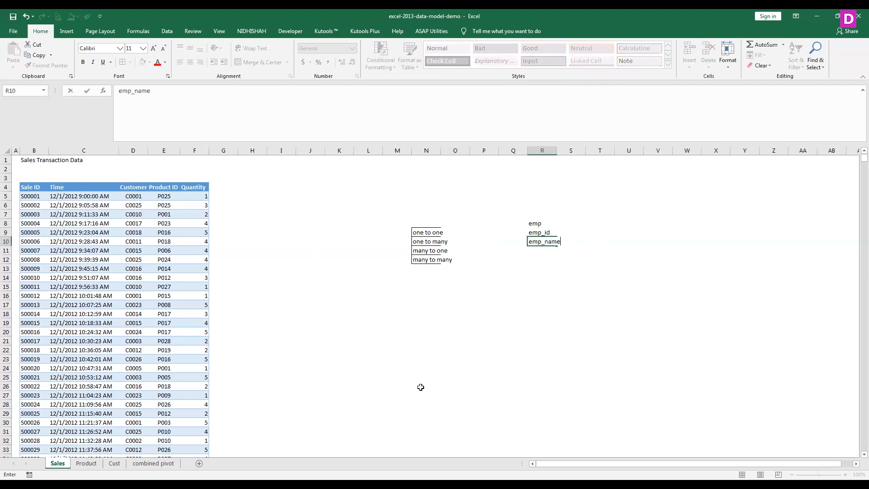
key(Return)
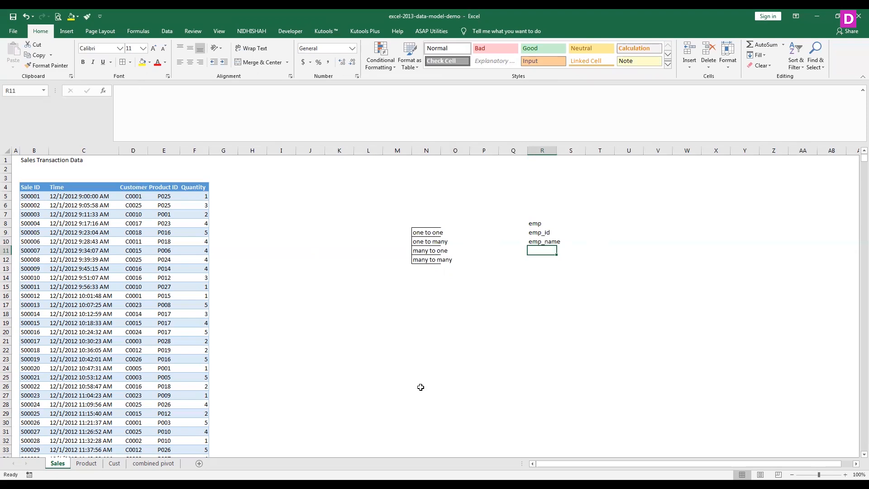
- Add the fields "emp_address" and "emp_mobileno" to the employee list in cells R11 and R12
text(emp_address)
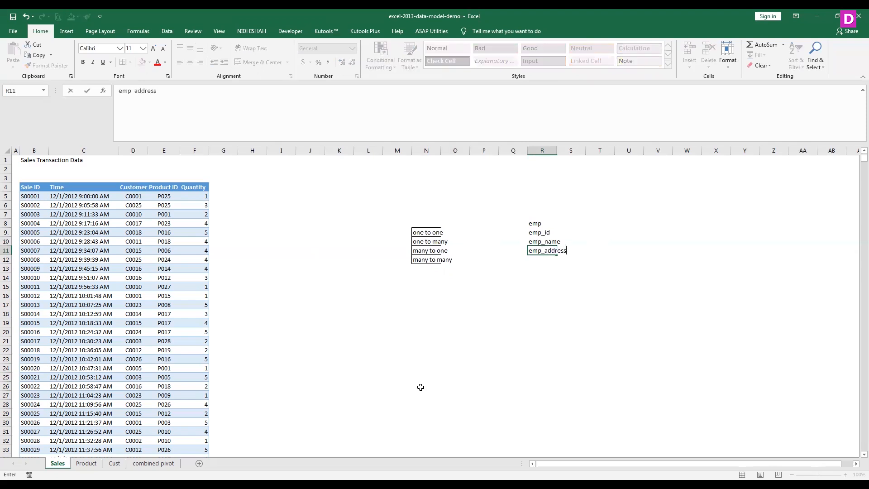
key(Return)
text(emp)
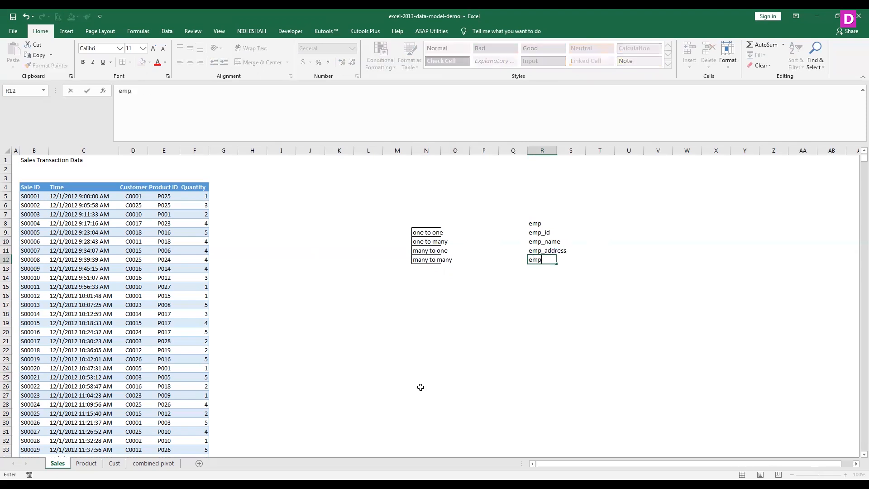
text(_mobile n)
key(BackSpace)
key(BackSpace)
text(no)
key(Return)
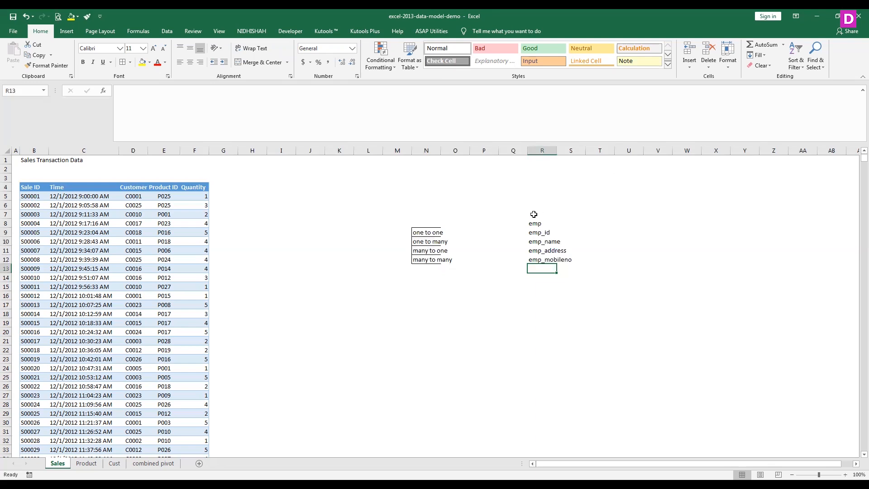
- Apply borders to the employee fields in R9:R12 and widen column R to fit the field names
drag(538, 224, 538, 261)
click(123, 63)
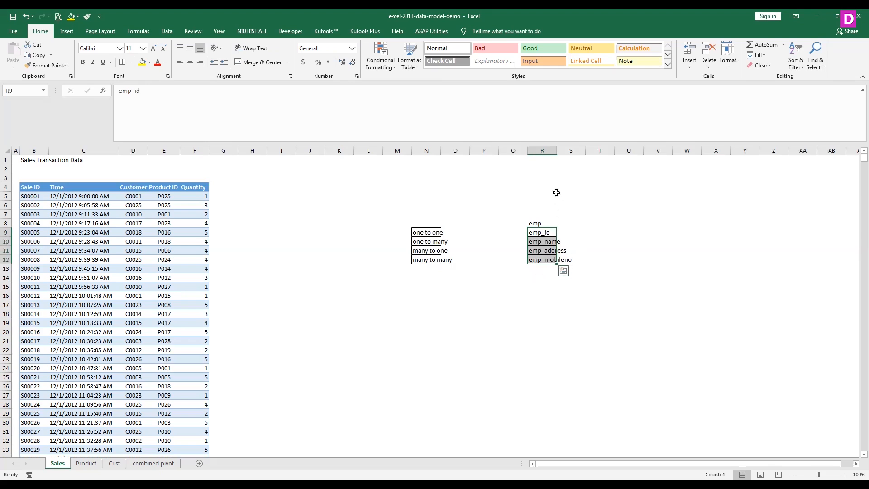
drag(556, 151, 577, 152)
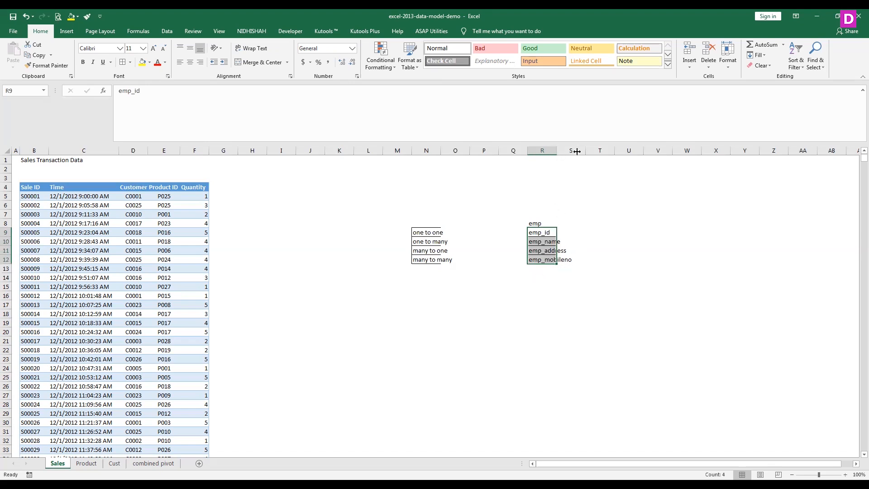
- Enter the second example table's title "sal" in cell S8, beside the employee table
click(604, 222)
text(sal)
key(Return)
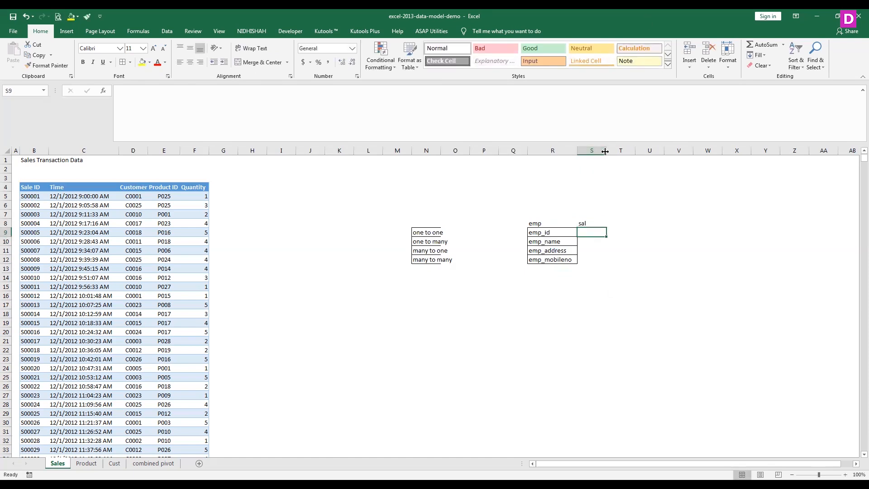
- Widen column S and enter the fields "emp_id" and "bsal" in S9 and S10 under the sal title
drag(604, 152, 639, 151)
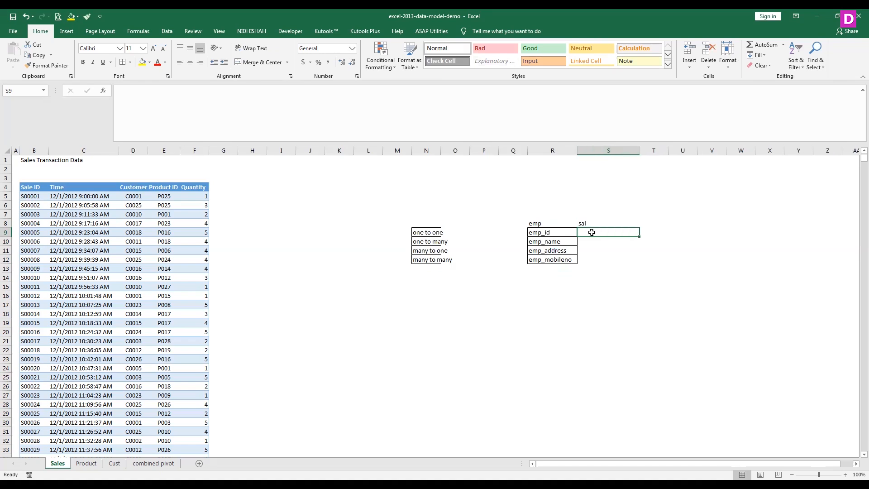
text(emp_id)
key(Return)
text(bsal)
key(Return)
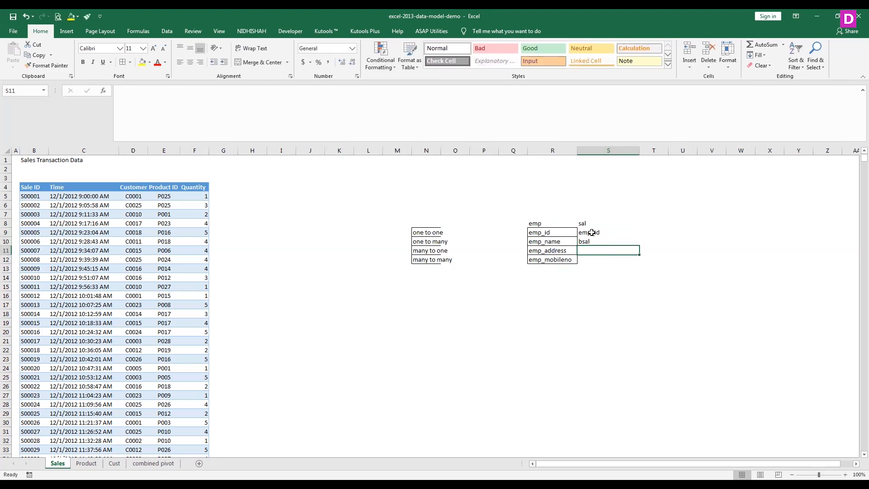
- Add the fields "hra" and "da" in S11 and S12 and apply borders to S9:S12
text(hra)
key(Return)
text(da)
drag(591, 232, 590, 259)
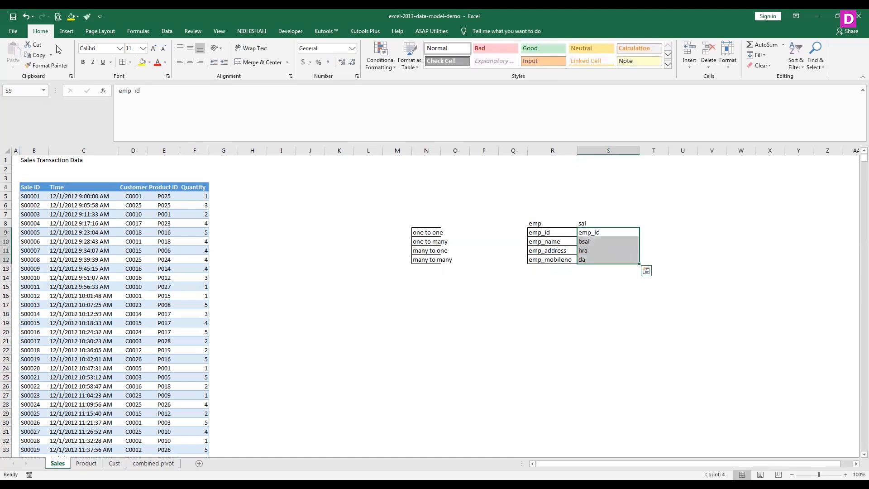
click(544, 295)
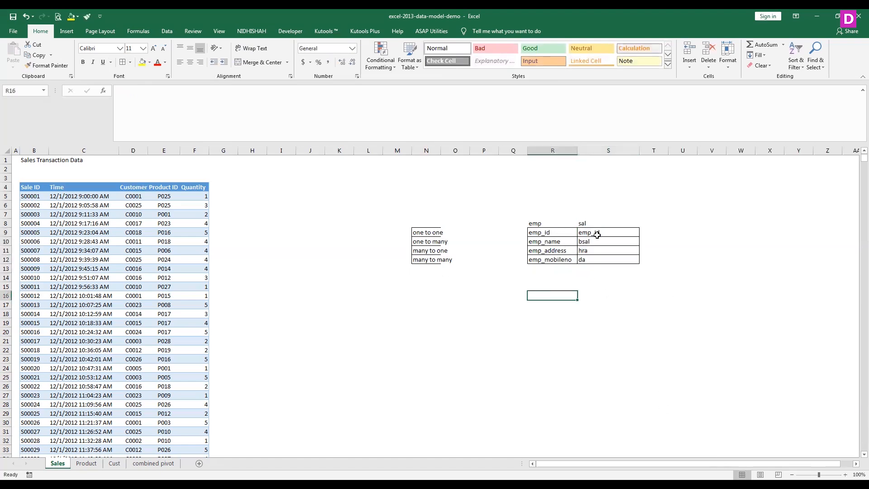
- Note the primary key restrictions below the tables, with "pk" in R16 and "null,duplicate" in S16
click(543, 234)
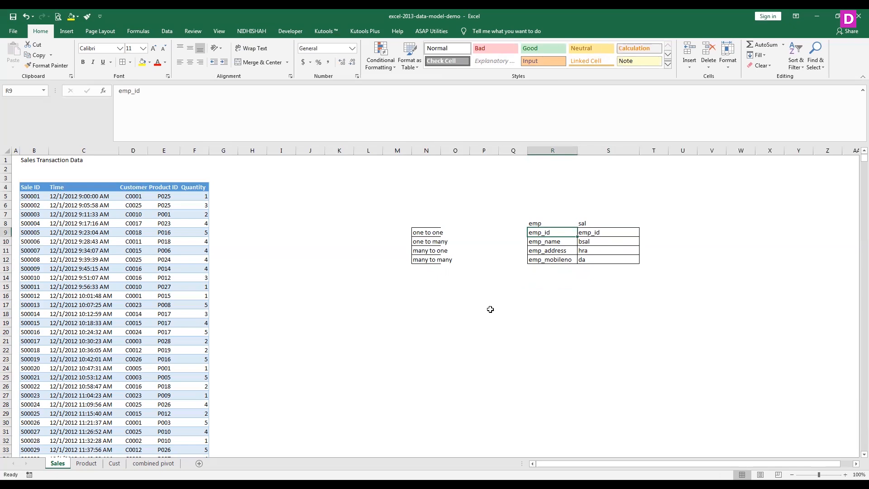
click(541, 295)
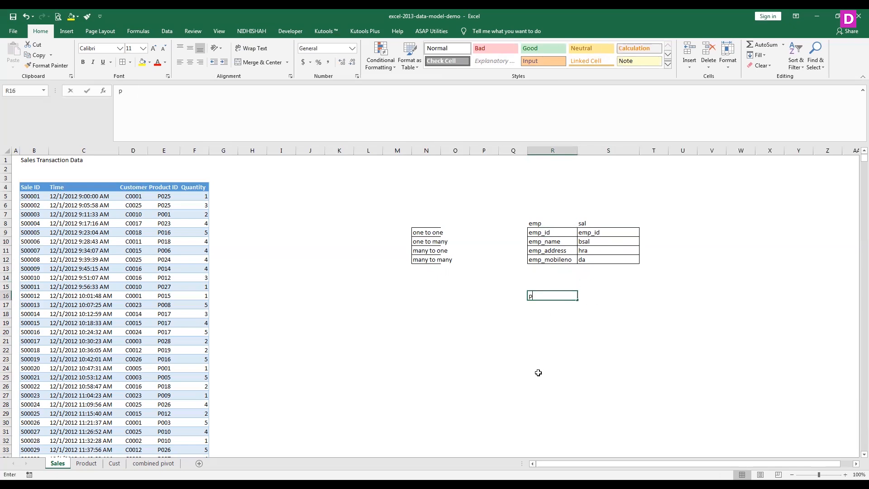
text(pk)
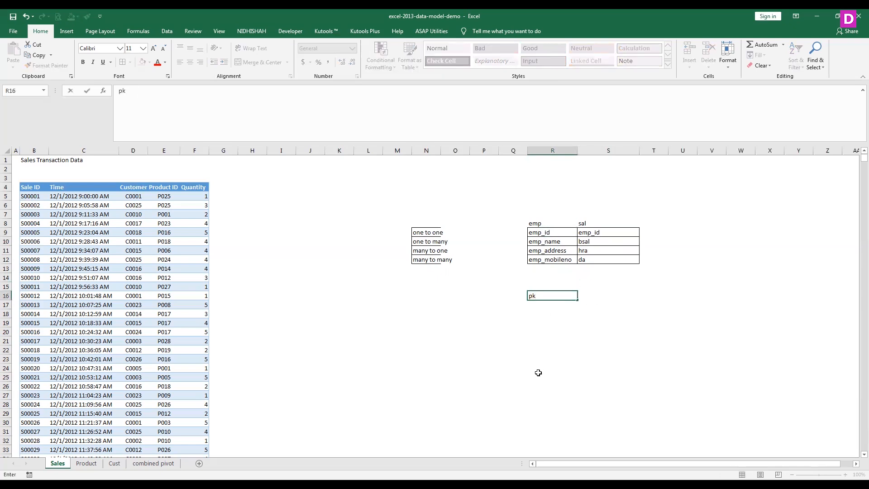
key(Tab)
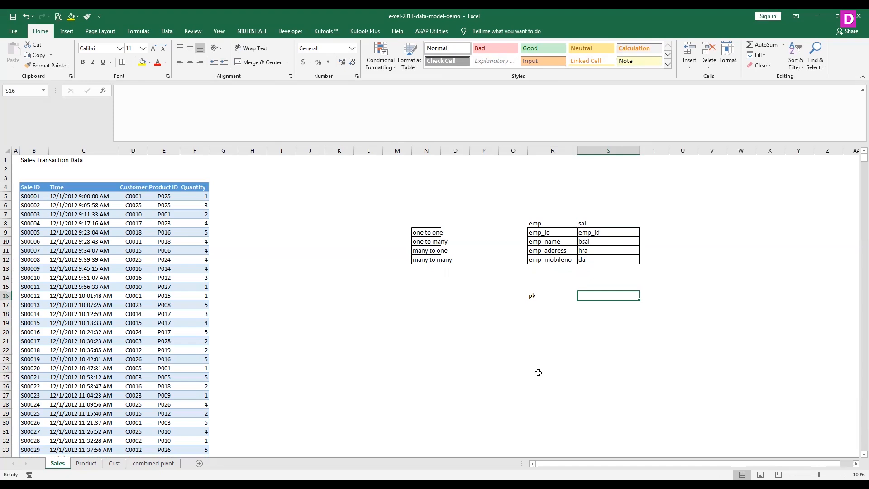
text(null,duplicate)
key(Return)
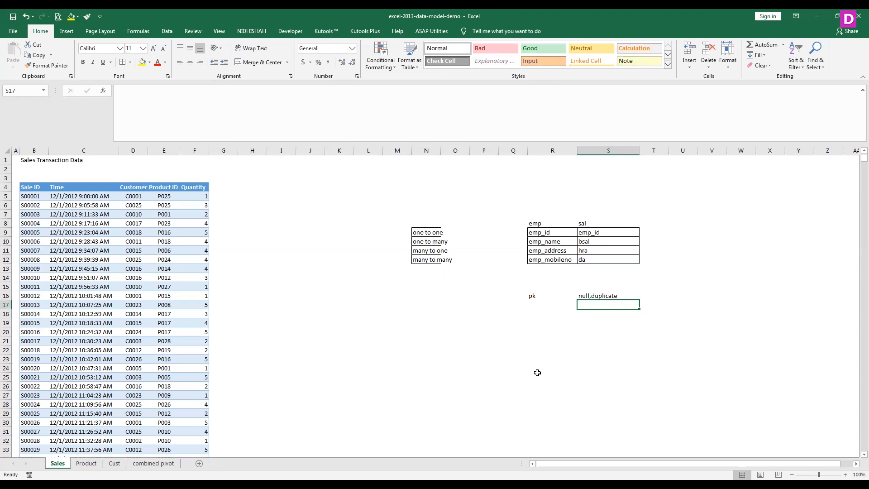
- Mark the employee table's emp_id field as primary key by entering "pk" beside it in Q9
key(Up)
key(Down)
key(Down)
key(Left)
key(Left)
key(Right)
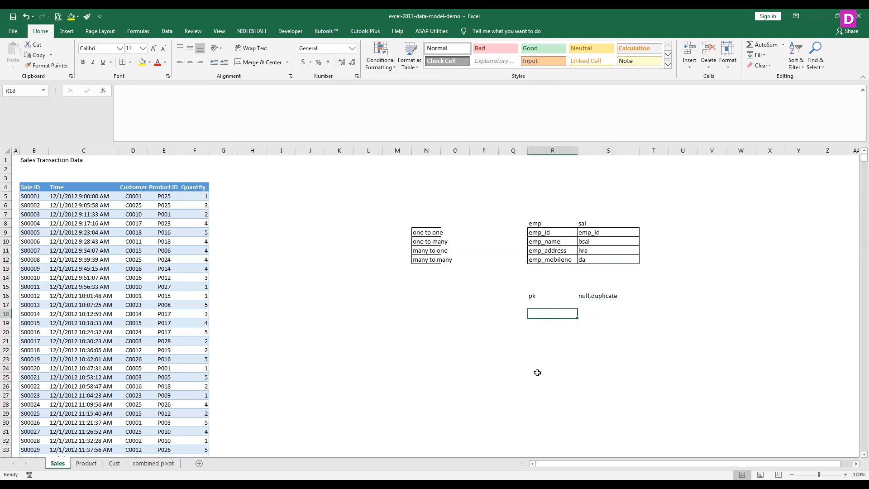
key(Up)
key(Up)
key(Up)
key(Up)
key(Up)
key(Up)
key(Up)
key(Up)
key(Up)
key(Left)
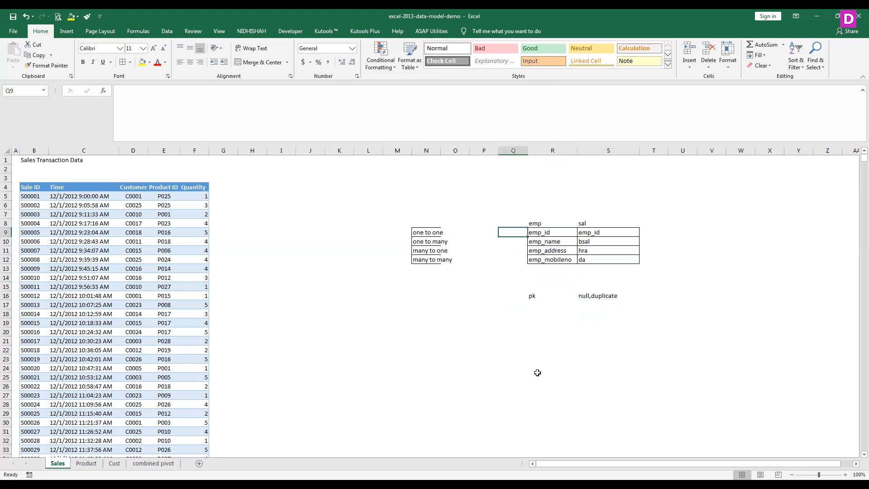
text(pk)
key(Return)
key(Return)
- Enter the title "emp" in Q20 for a sample employee data table below the notes
key(Down)
key(Down)
key(Down)
key(Down)
key(Down)
key(Down)
key(Down)
key(Down)
key(Down)
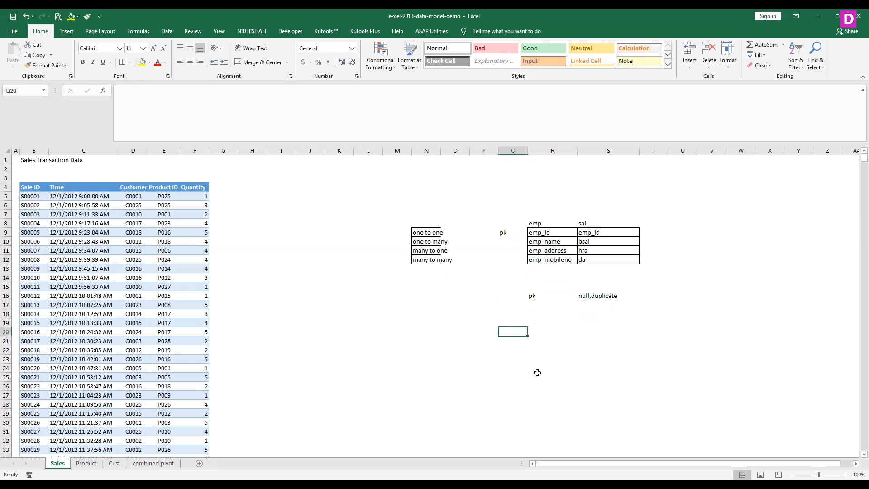
text(e,p)
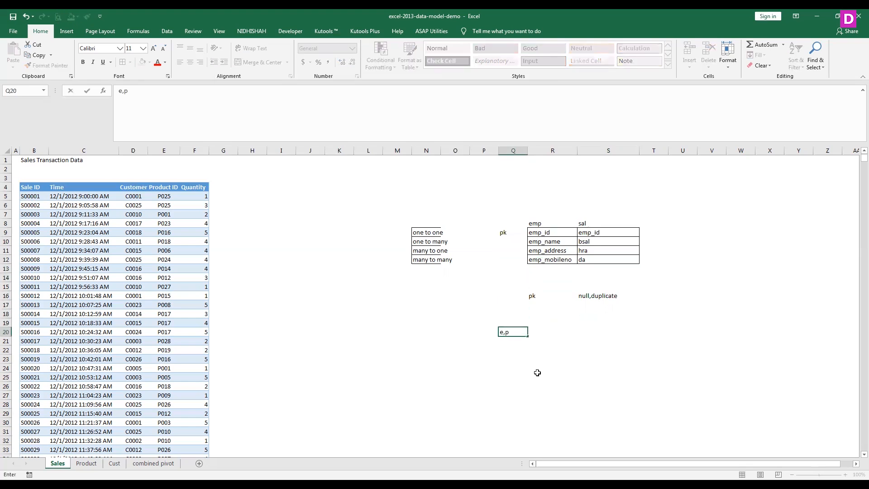
key(BackSpace)
key(BackSpace)
text(mp)
key(Return)
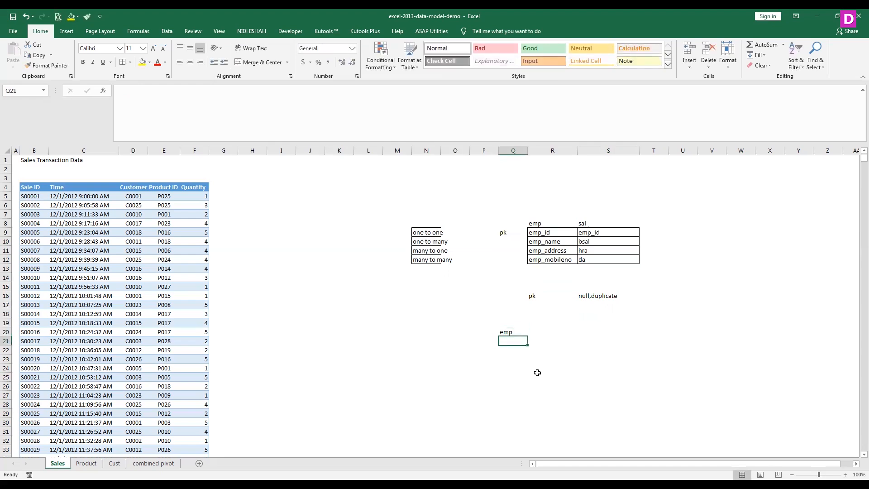
text(emp_if)
key(BackSpace)
text(d)
key(Tab)
text(e)
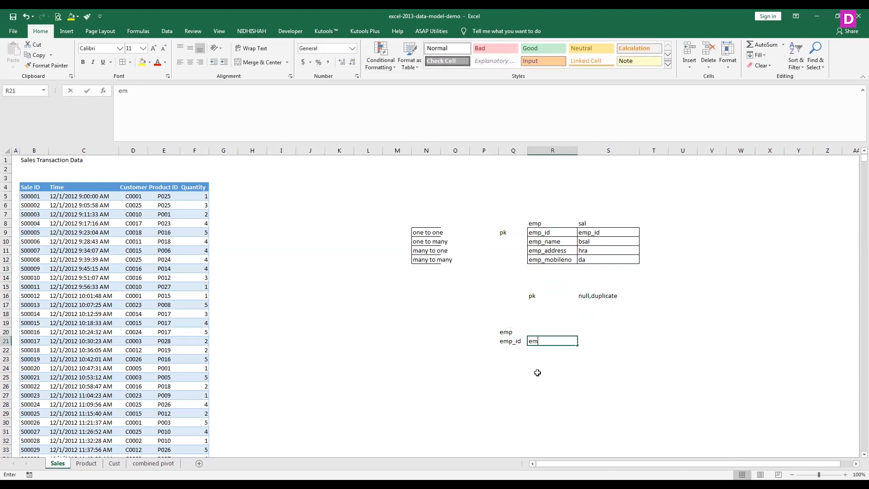
text(mp_nm)
key(BackSpace)
key(BackSpace)
key(BackSpace)
key(BackSpace)
key(BackSpace)
key(BackSpace)
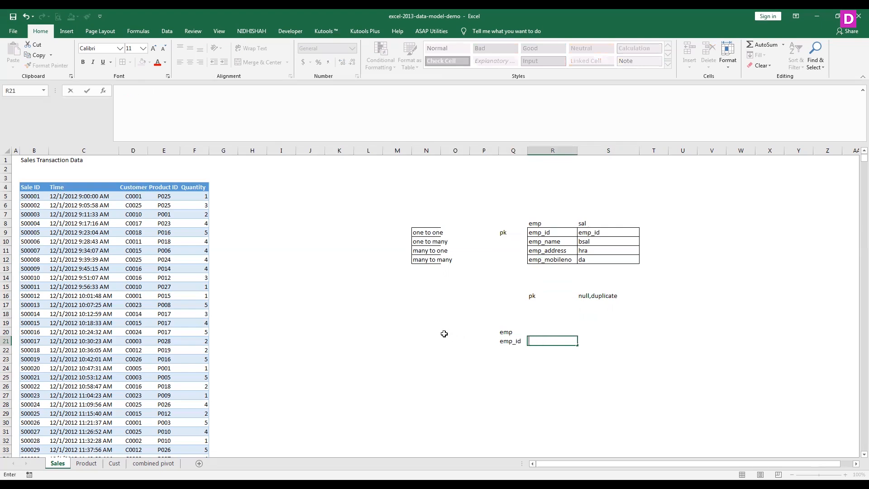
click(515, 342)
key(Delete)
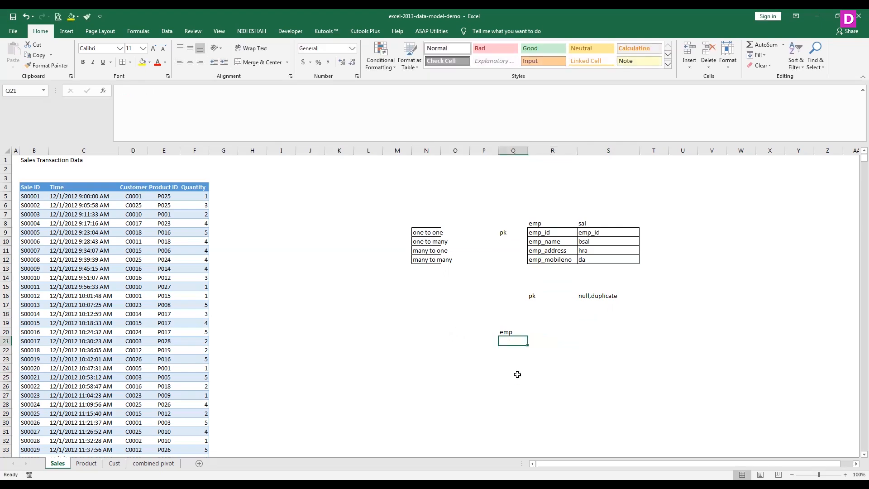
- Copy the employee fields R9:R12, paste them transposed as headers starting at Q21, and widen column T
drag(561, 232, 561, 260)
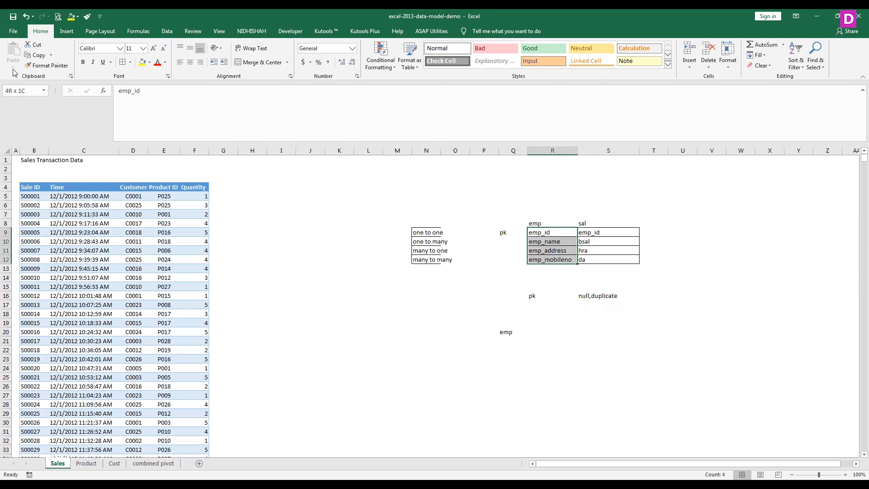
key(ctrl+c)
click(516, 340)
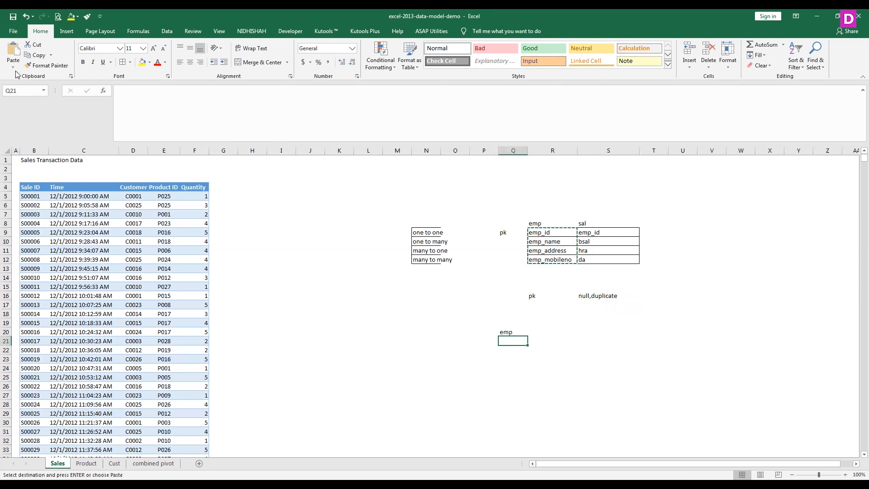
click(37, 95)
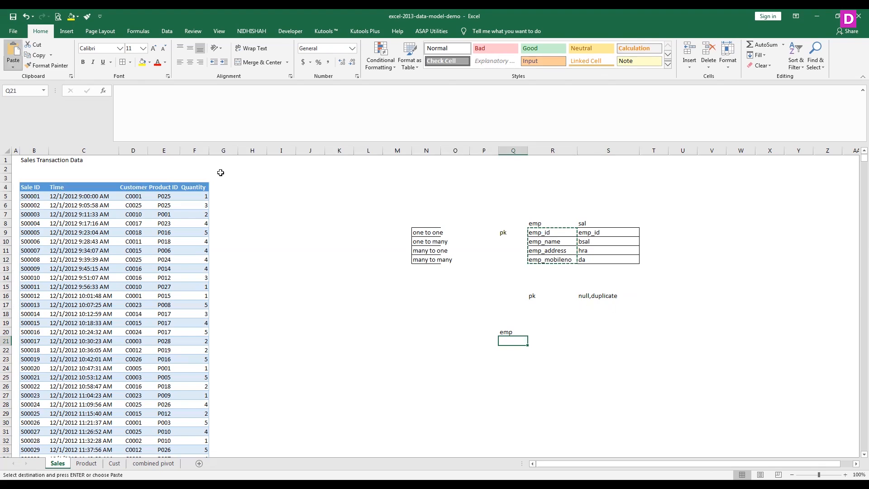
drag(668, 150, 705, 156)
click(506, 350)
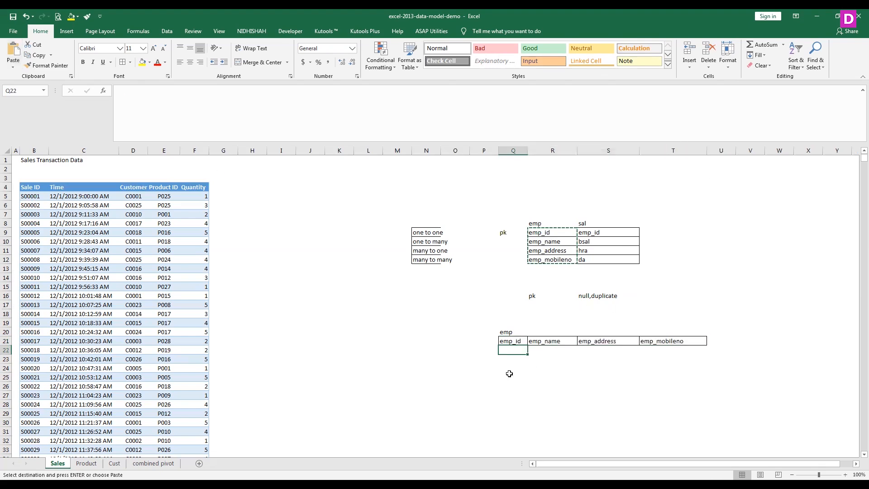
key(Up)
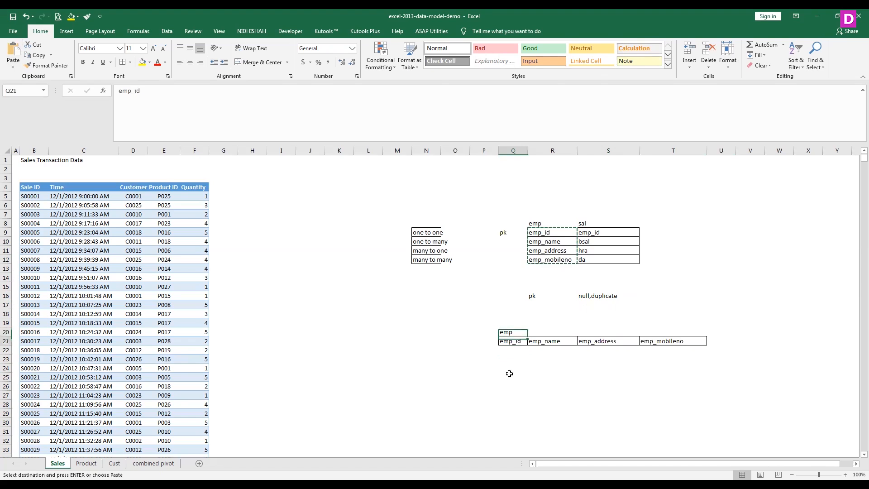
key(Left)
text(pk)
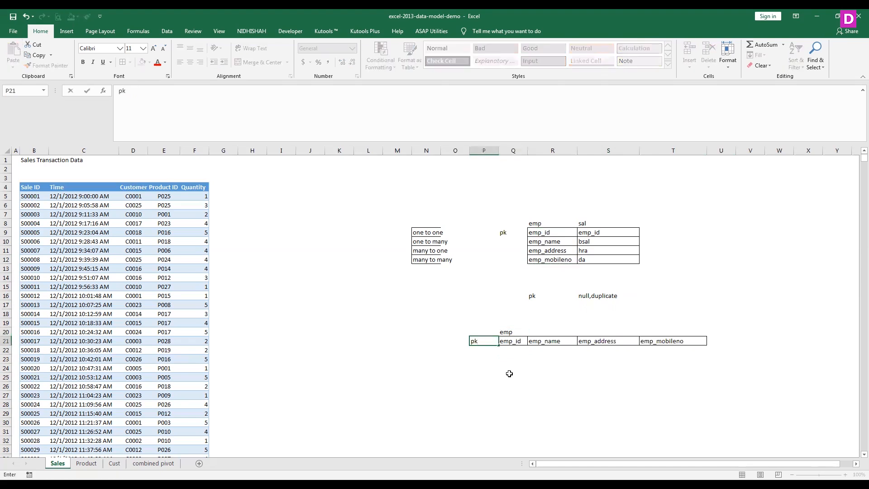
key(BackSpace)
key(BackSpace)
key(Right)
key(Right)
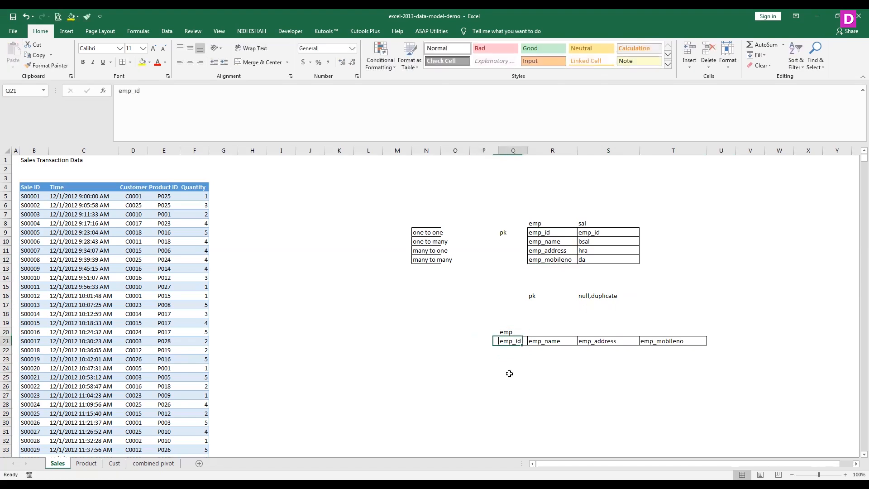
- Change the header in Q21 to "emp_id(pk)" and widen column Q to fit it
key(Left)
click(174, 93)
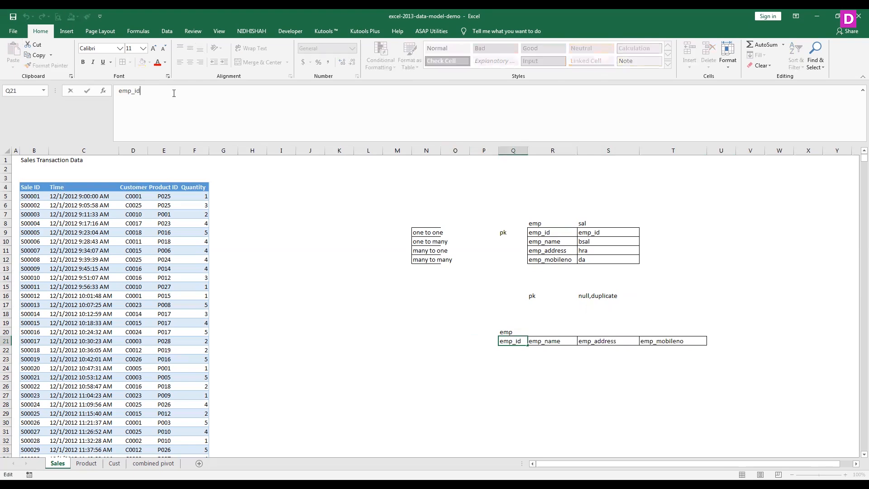
text((pk))
key(Return)
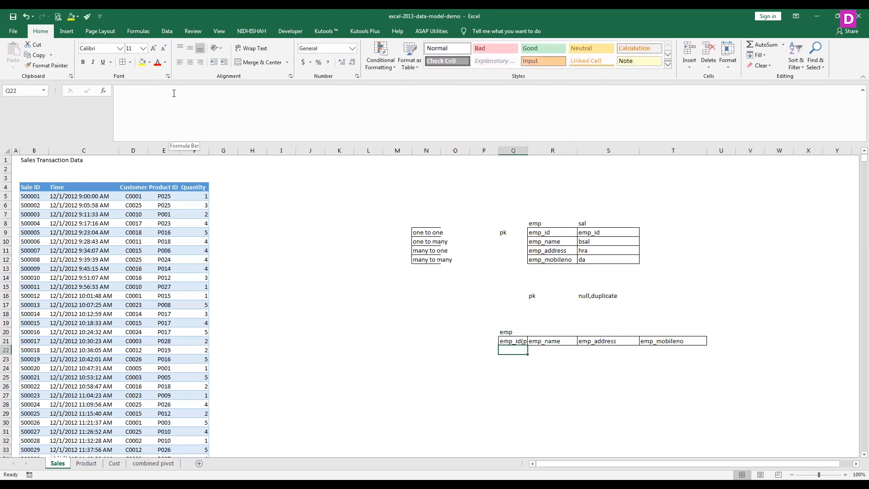
double_click(529, 152)
- Enter the employee IDs 1, 2 and 3 in Q22:Q24
text(1)
key(Return)
text(2)
key(Return)
text(3)
key(Return)
- Fill the emp_name column with x, y and z in R22:R24
key(Up)
key(Up)
key(Up)
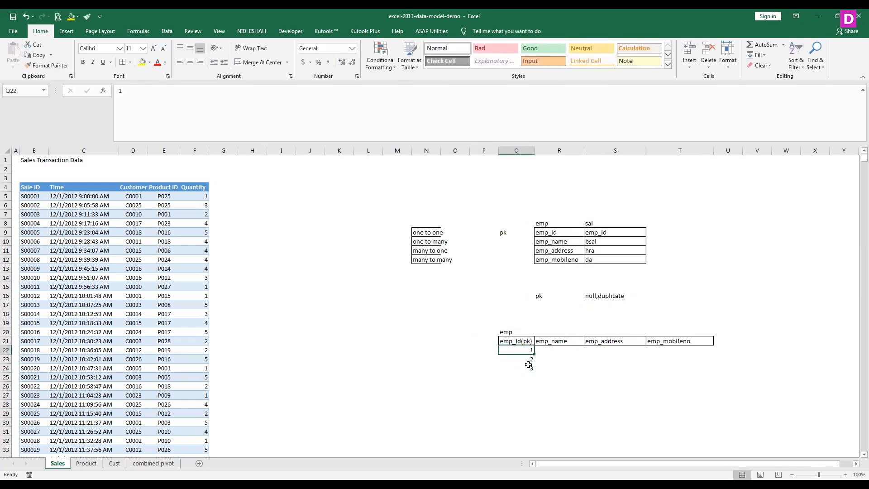
key(Right)
text(x)
key(Return)
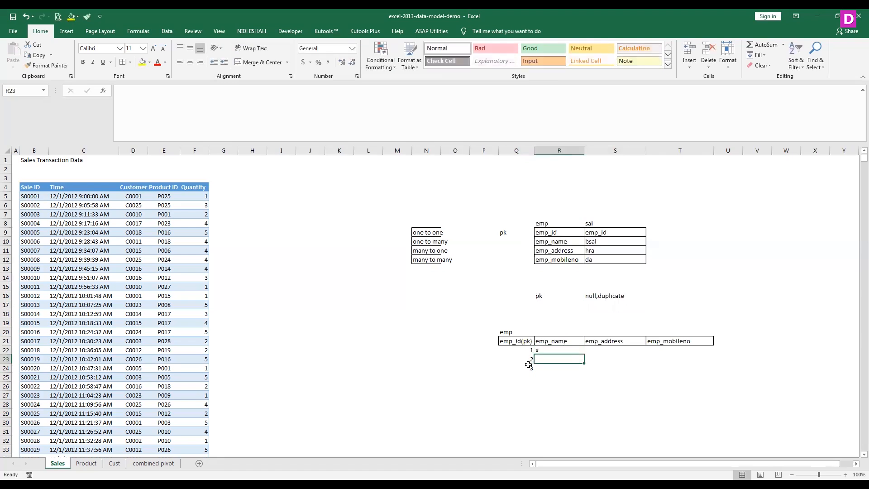
text(y)
key(Return)
text(x)
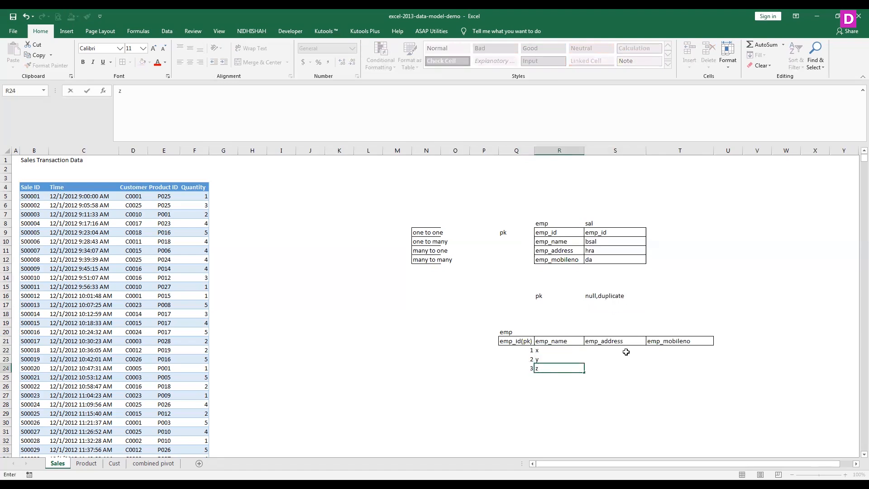
- Fill the emp_address column with aaaaa, bbbb and cccc in S22:S24
click(626, 351)
text(aaaaa)
key(Return)
text(a)
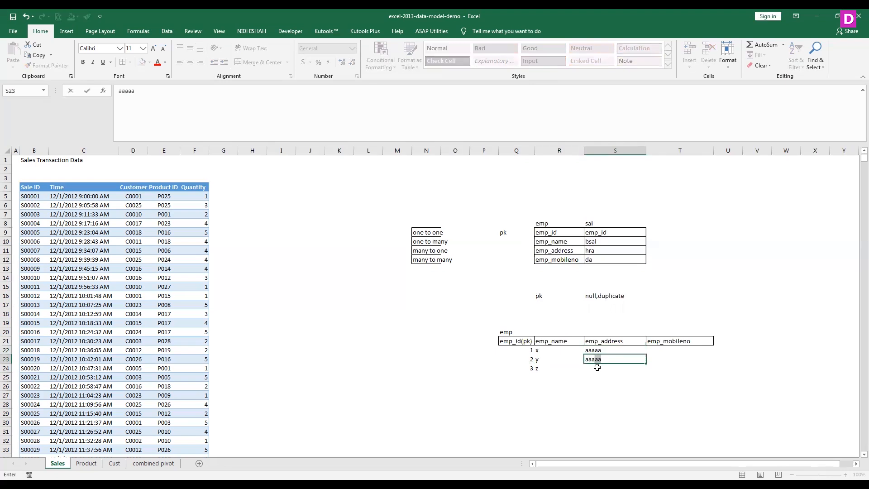
key(BackSpace)
key(BackSpace)
text(bbbb)
key(Return)
text(cccc)
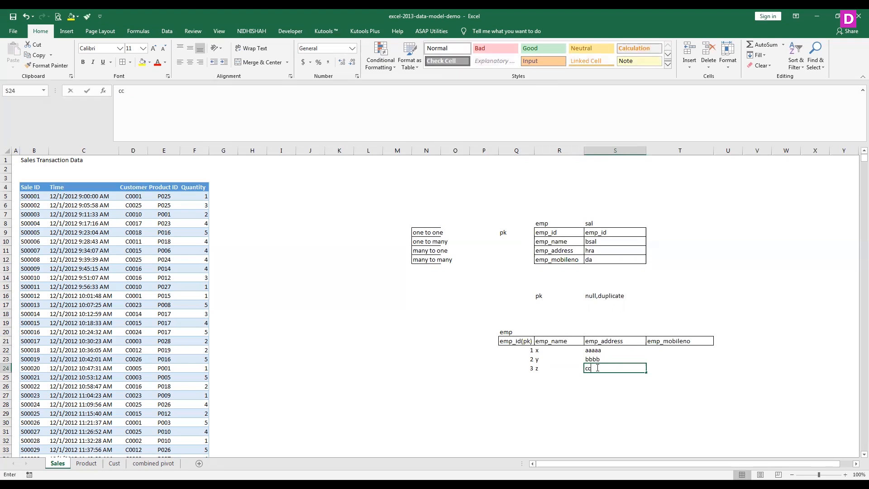
key(Return)
- Fill the emp_mobileno column with a mobile number for each employee in T22:T24, and apply all borders to Q22:T24
key(Up)
key(Up)
key(Up)
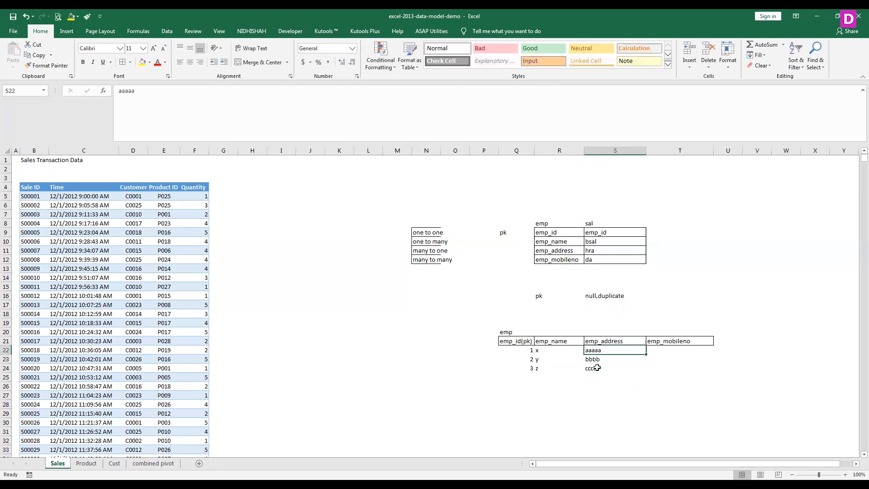
key(Right)
text(120000000)
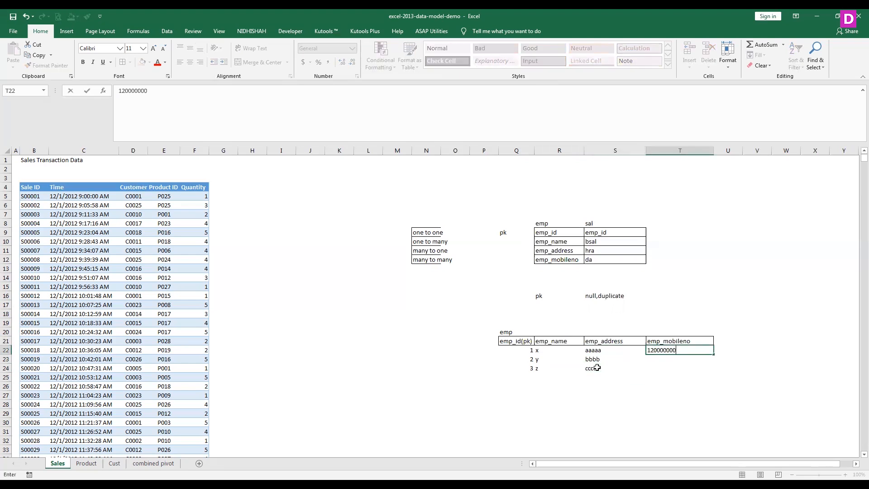
key(Return)
text(100000000)
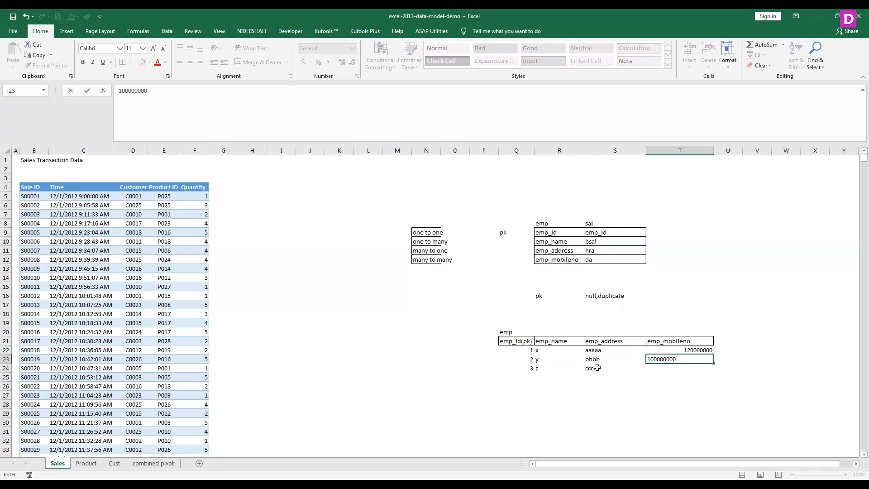
key(Return)
text(18000000)
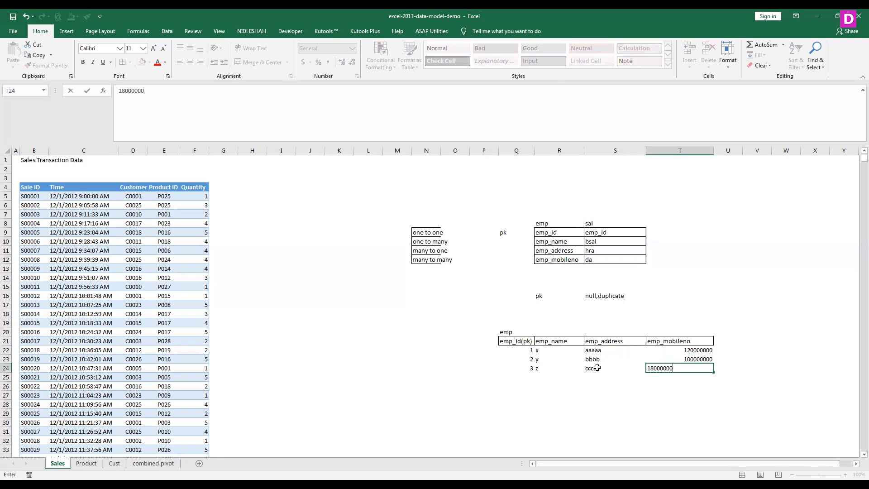
key(Return)
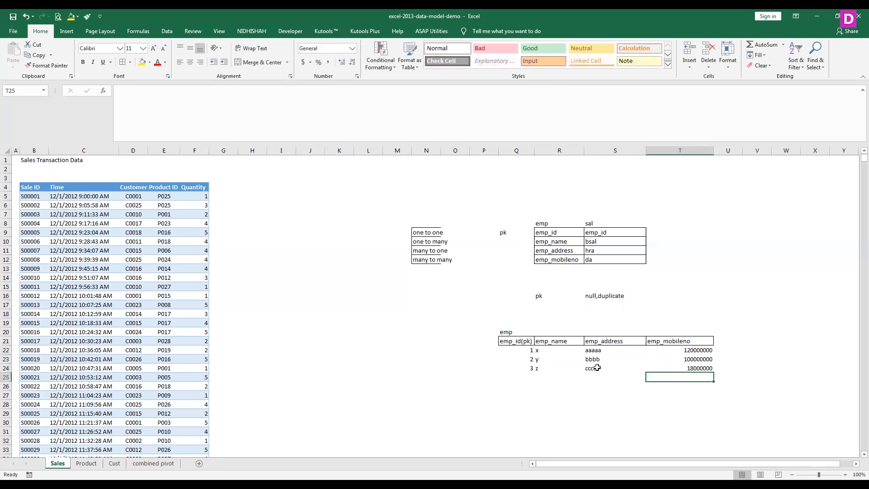
drag(525, 350, 699, 368)
click(123, 62)
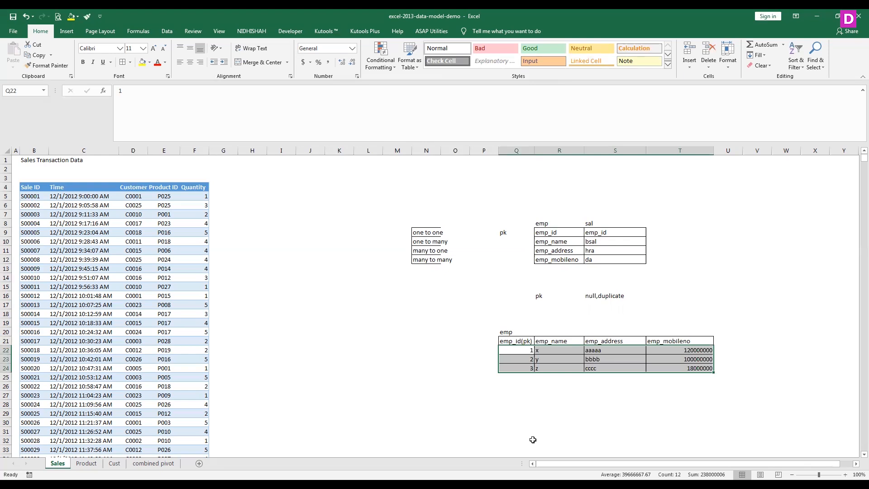
- Title a second table "sal" in Q27 and enter the headers emp_id, bsal, hra and da in Q28:T28
click(513, 394)
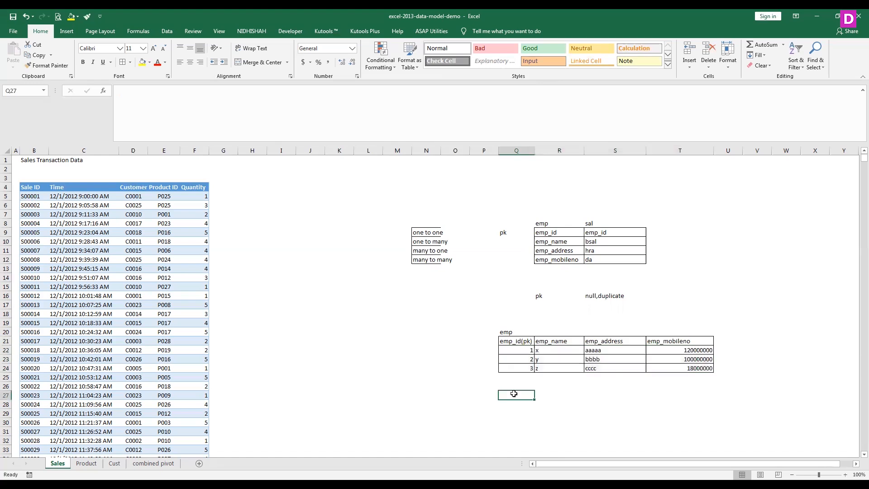
text(sal)
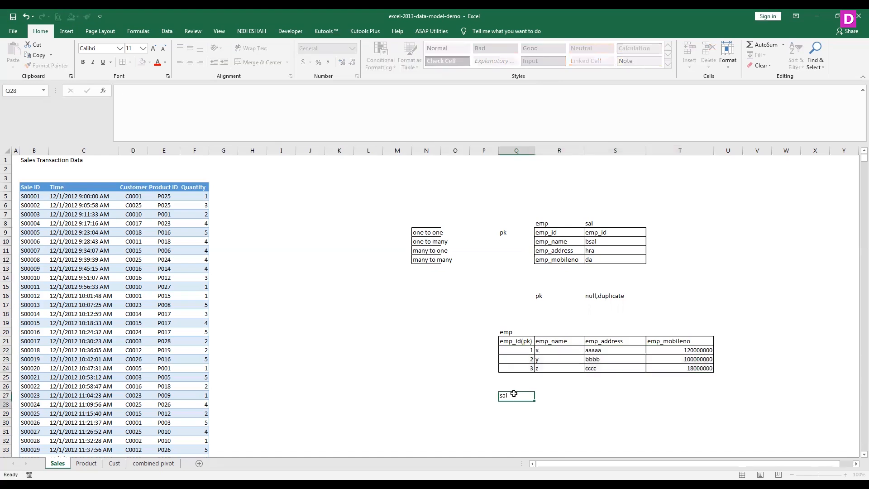
key(Return)
text(emp_id)
key(Tab)
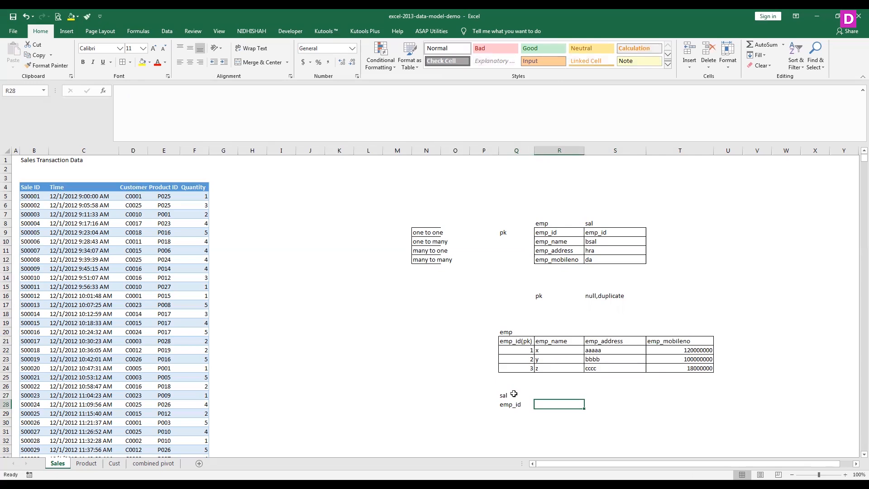
text(bsal)
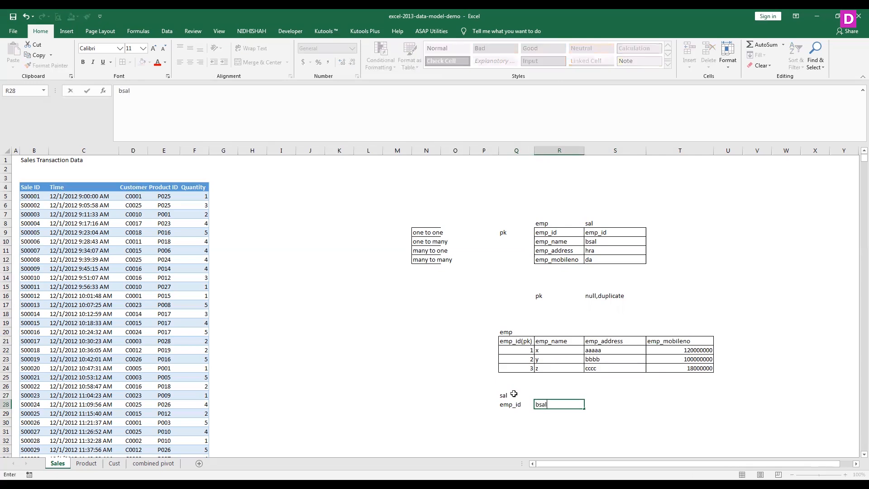
key(Tab)
text(hra)
key(Tab)
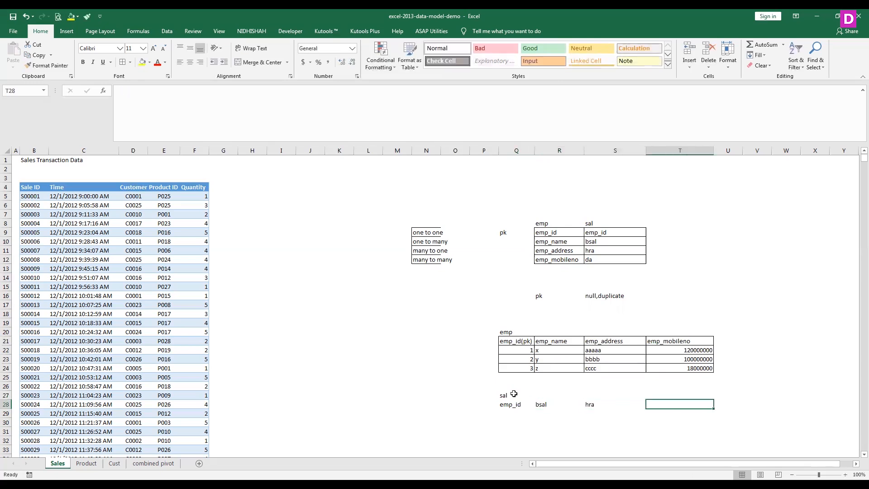
text(da)
- Apply all borders to the sal table range Q28:T32
click(513, 394)
drag(516, 404, 691, 441)
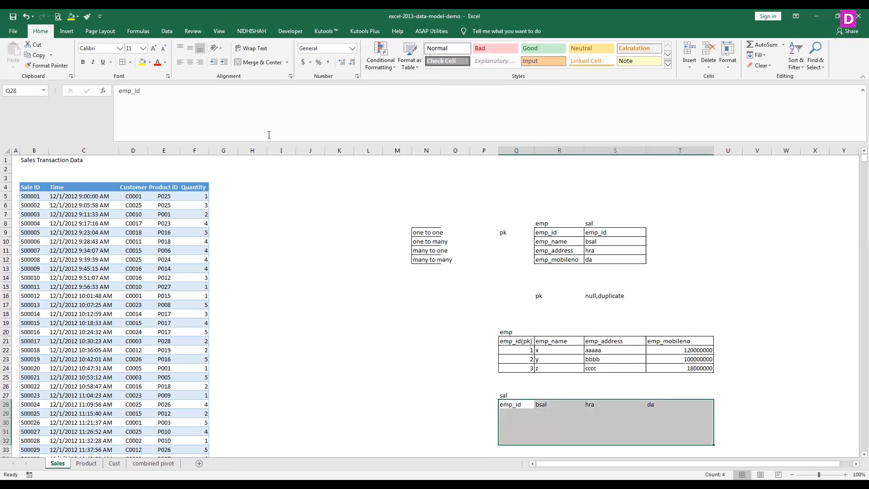
click(122, 62)
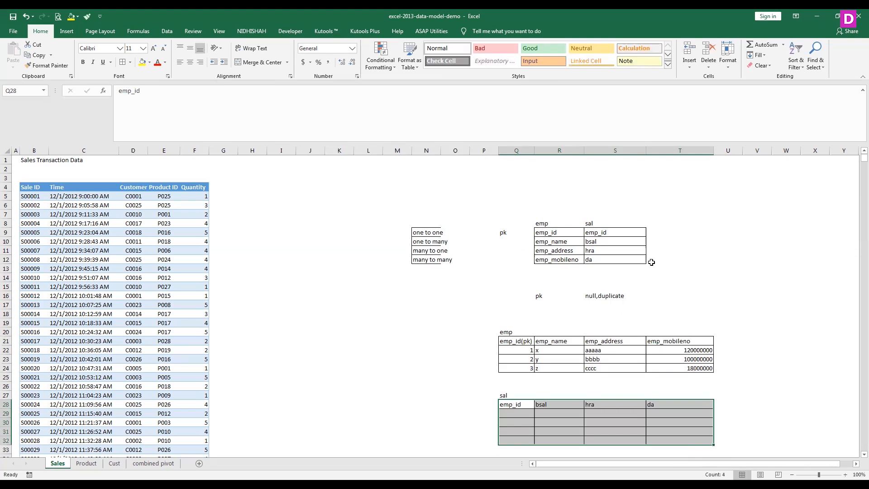
- Enter the first sal record in Q29:T29 with emp_id 1, bsal 120000, hra 15% and da 150
key(Down)
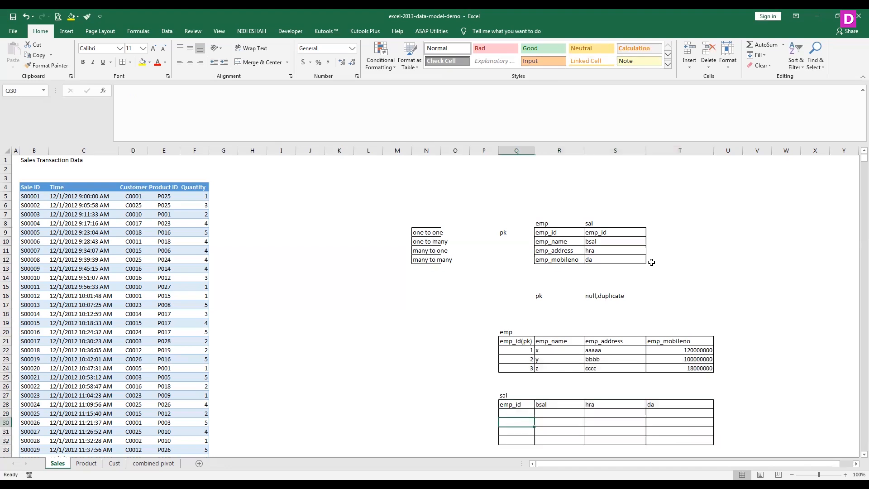
text(1)
key(Tab)
text(120000)
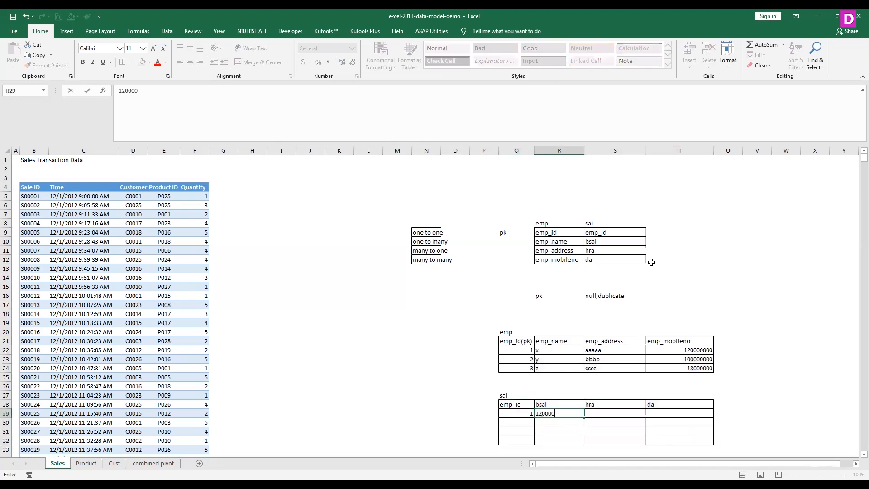
key(Tab)
text(150)
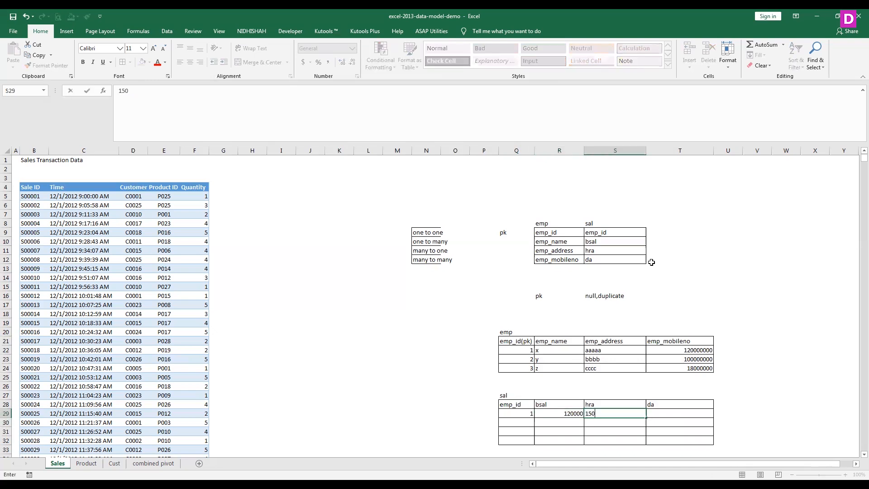
text(0)
key(BackSpace)
key(BackSpace)
key(BackSpace)
key(BackSpace)
text(15%)
key(Tab)
text(150)
key(Return)
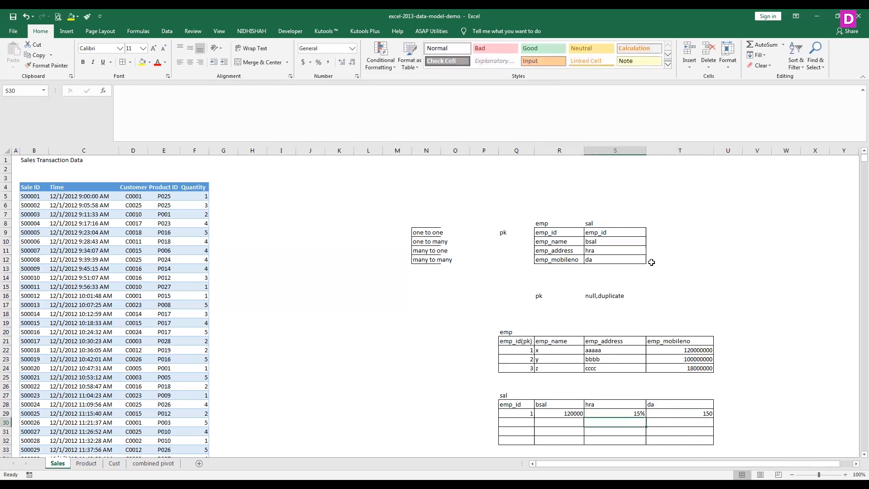
- Enter the second sal record in Q30:T30 with emp_id 2, bsal 18000, hra 19% and da 180
key(Left)
key(Left)
text(2)
key(Tab)
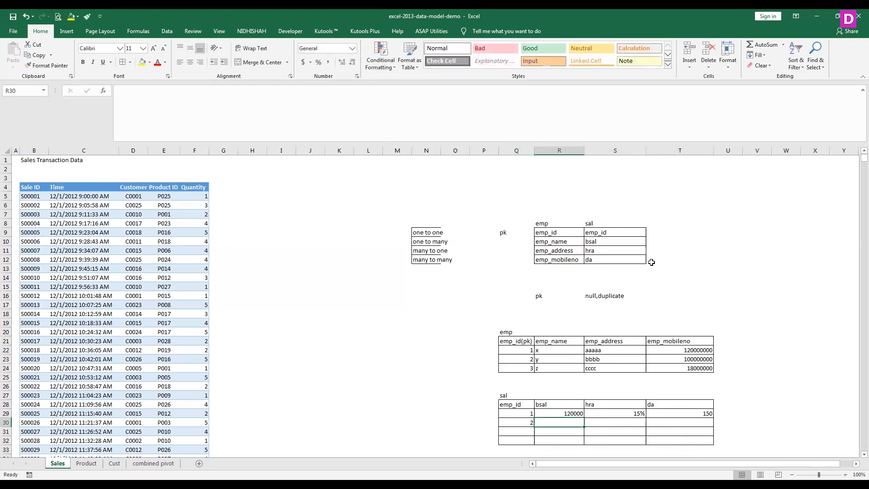
text(18000)
key(Tab)
text(19%)
key(Tab)
text(180)
key(Return)
- Enter the third sal record in Q31:T31 with emp_id 3, bsal 890000, hra 20% and da 140
text(3)
key(Tab)
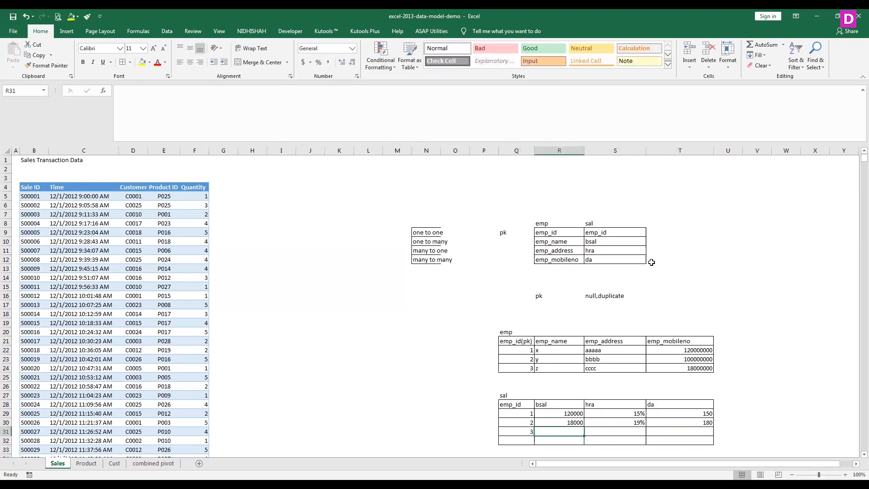
text(890000)
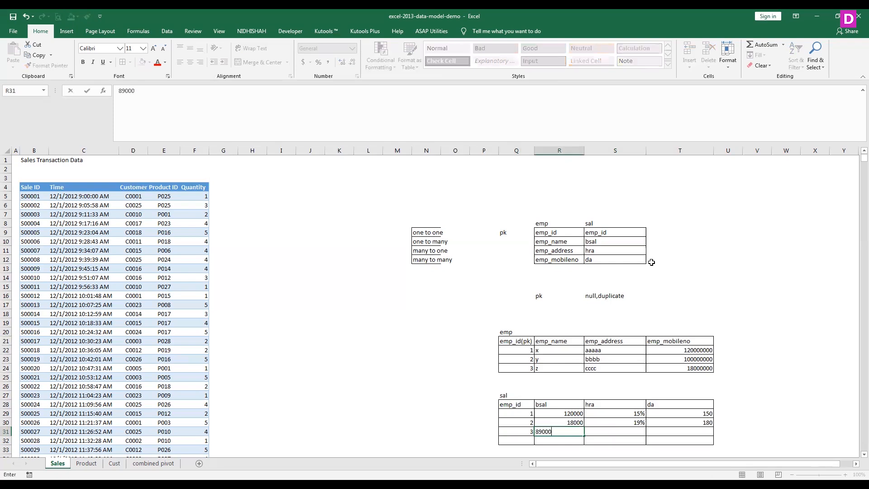
key(Tab)
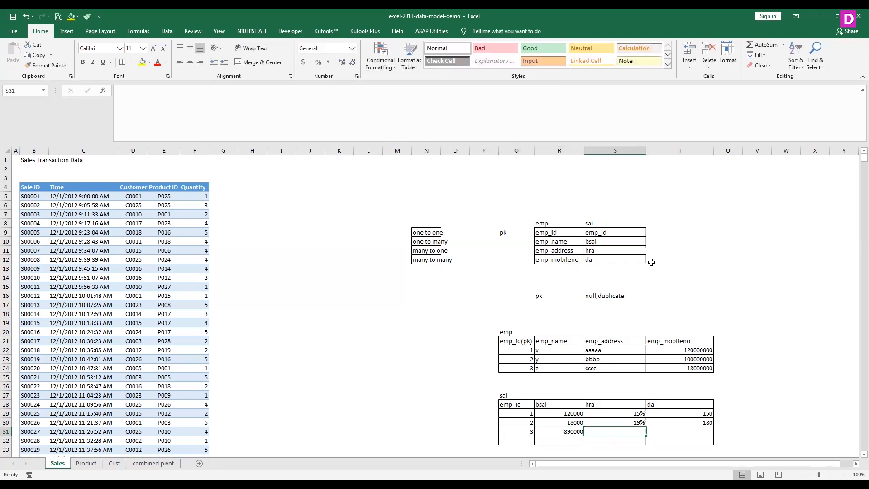
text(20%)
key(Tab)
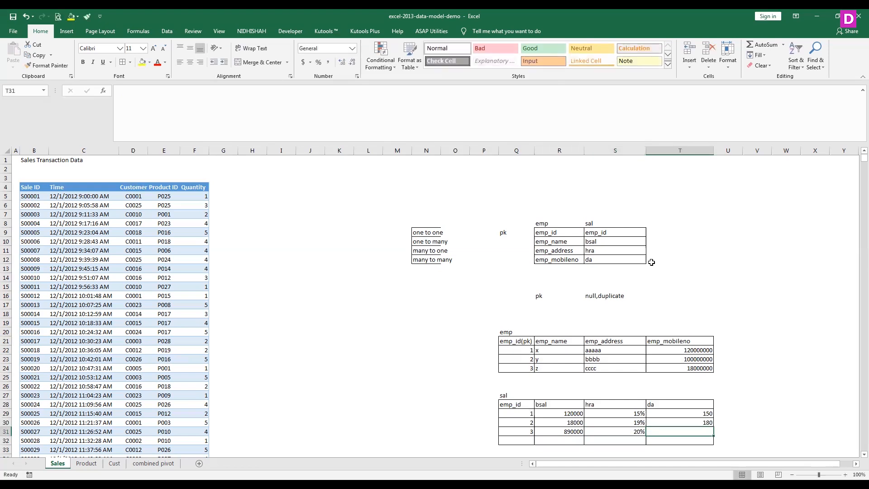
text(140)
key(Up)
key(Up)
key(Right)
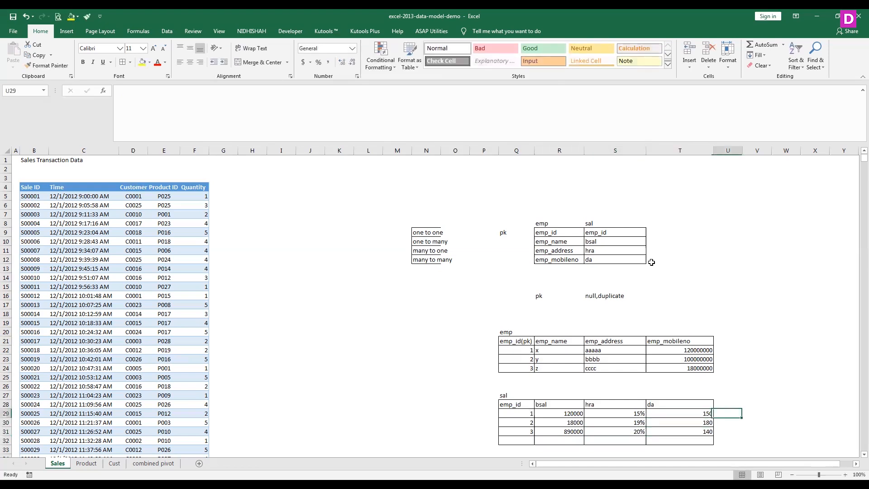
- Add a repeated emp_id 1 record in Q32:T32 of the sal table with bsal 17000, hra 18% and da 180
key(Up)
key(Down)
key(Down)
key(Left)
key(Down)
key(Down)
key(Left)
key(Left)
key(Left)
text(1)
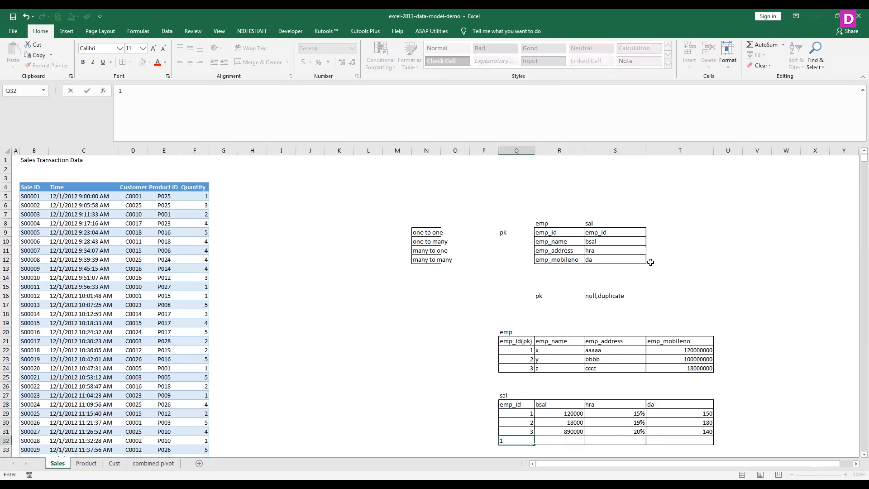
key(Tab)
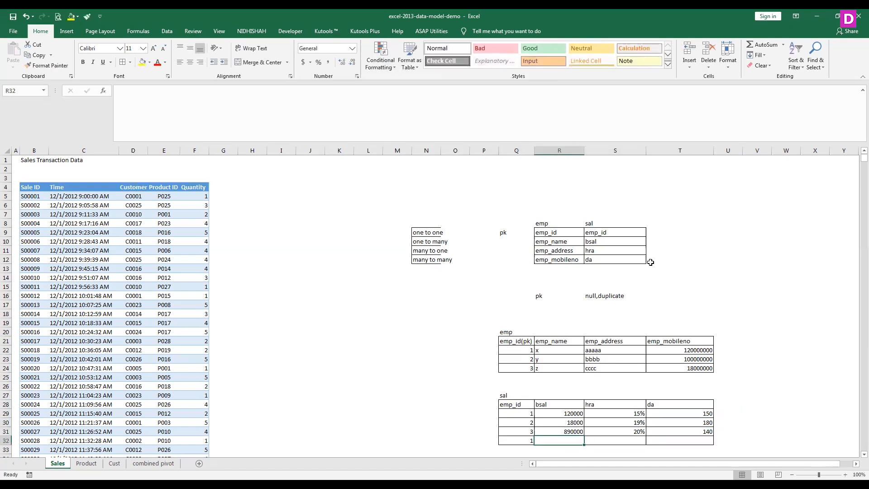
text(17000)
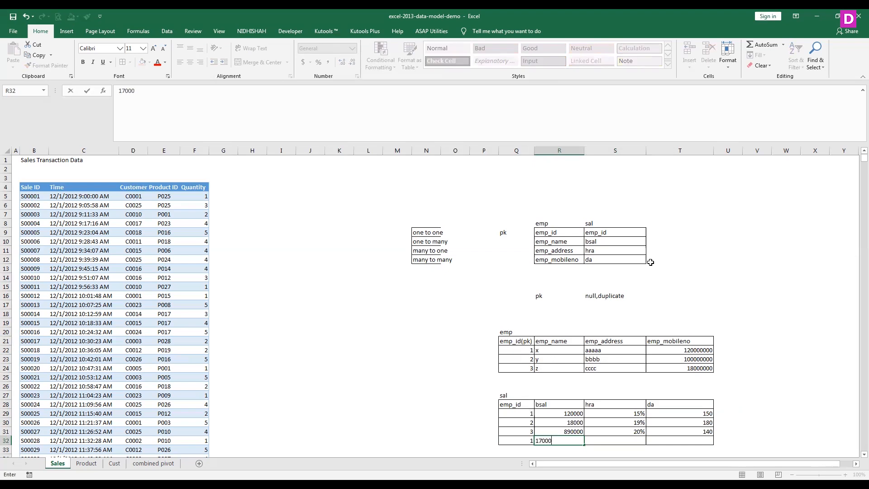
key(Tab)
text(18%)
key(Tab)
text(89)
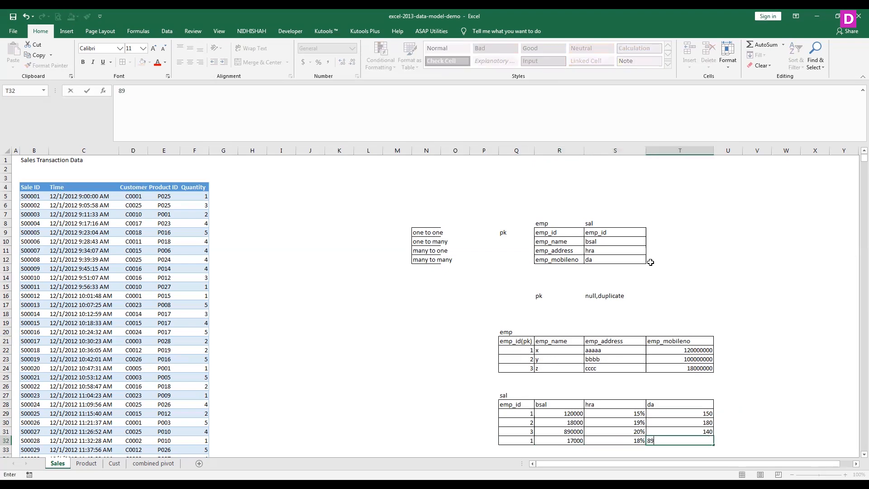
key(BackSpace)
key(BackSpace)
text(180)
key(Return)
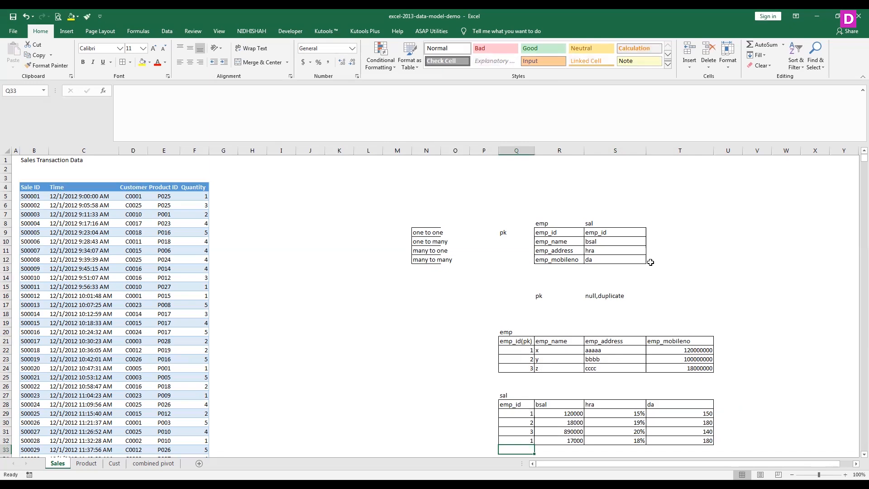
- Move the repeated emp_id 1 record from Q32:T32 of the sal table to S2:V2
drag(522, 441, 710, 441)
key(ctrl+c)
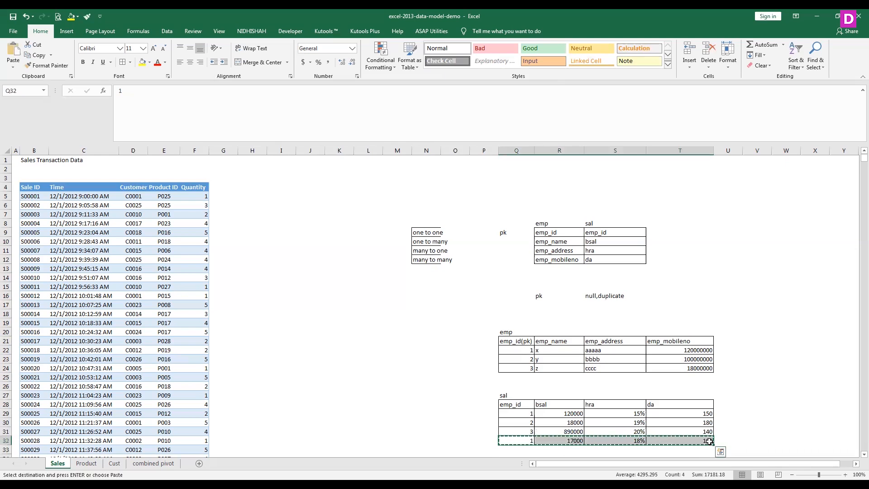
click(615, 168)
key(ctrl+v)
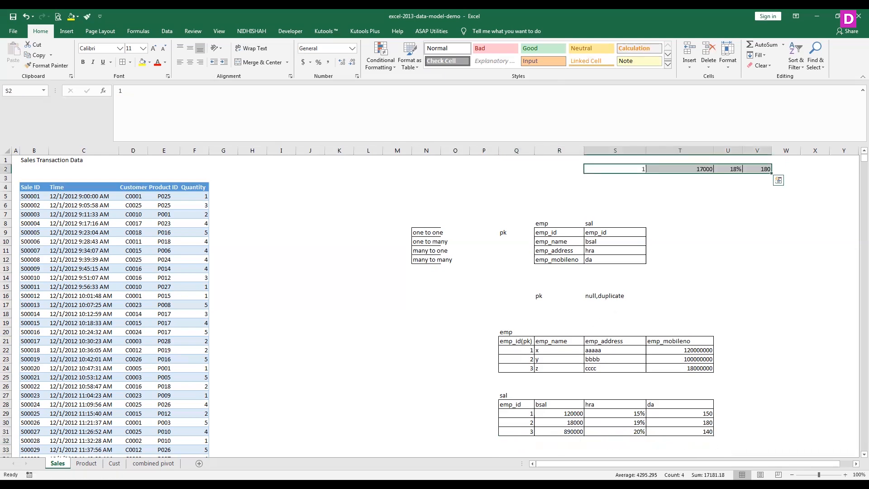
click(545, 412)
click(525, 349)
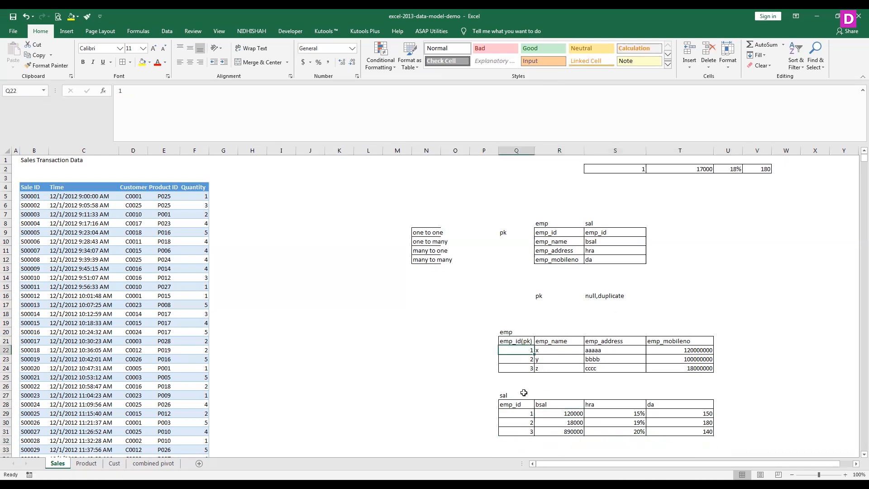
click(516, 420)
click(516, 394)
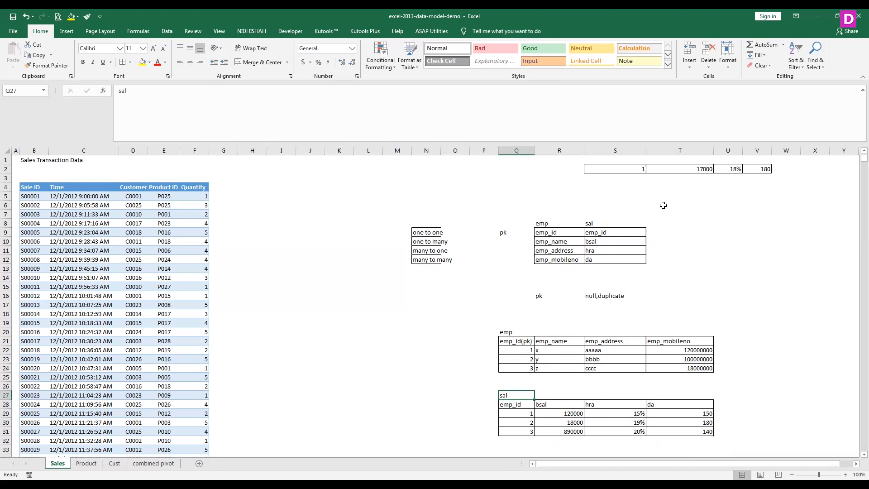
- Move the record in S2:V2 back into the sal table at Q32:T32
drag(633, 169, 765, 169)
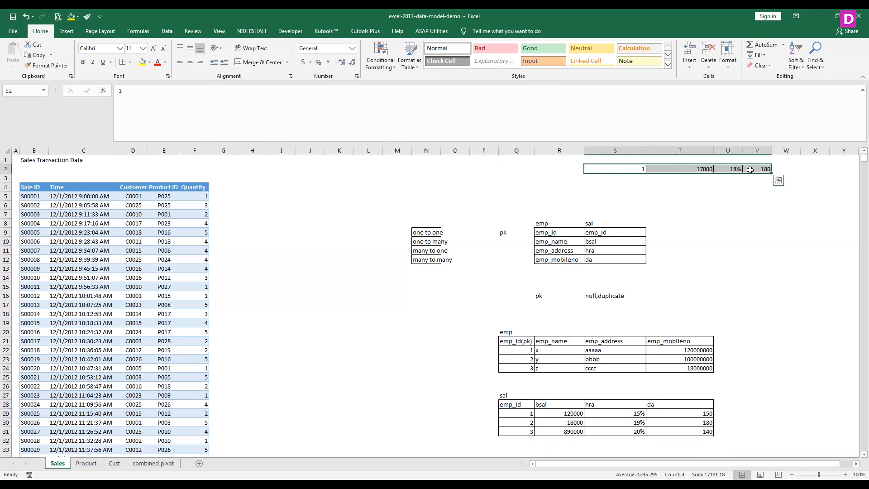
key(ctrl+c)
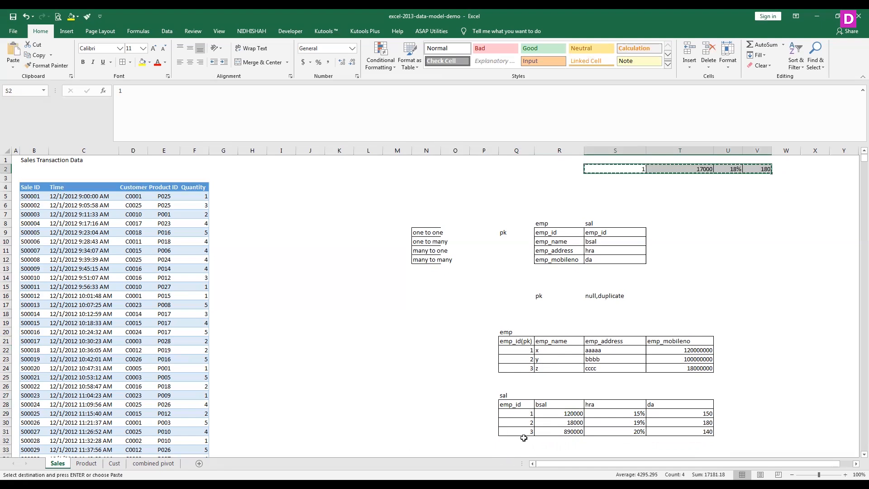
click(523, 438)
key(Return)
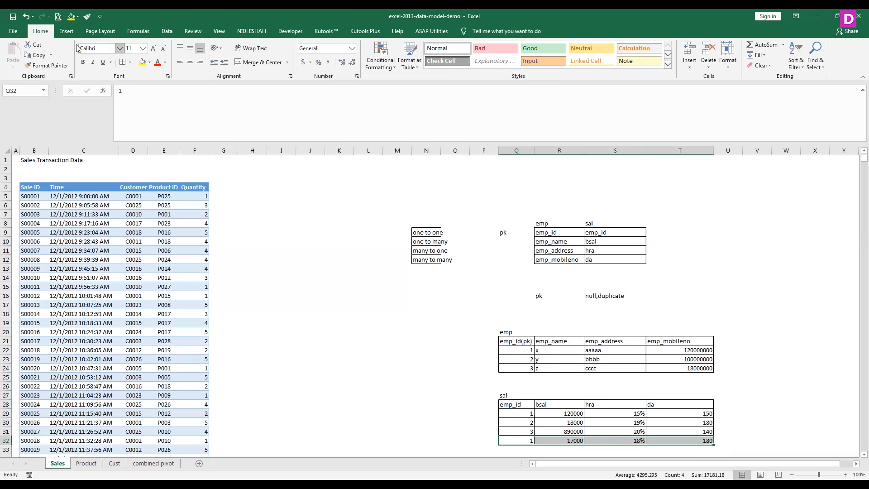
- Draw a straight line about 1.51" long extending outward into column N from the first emp record's emp_id cell, Q22
click(66, 30)
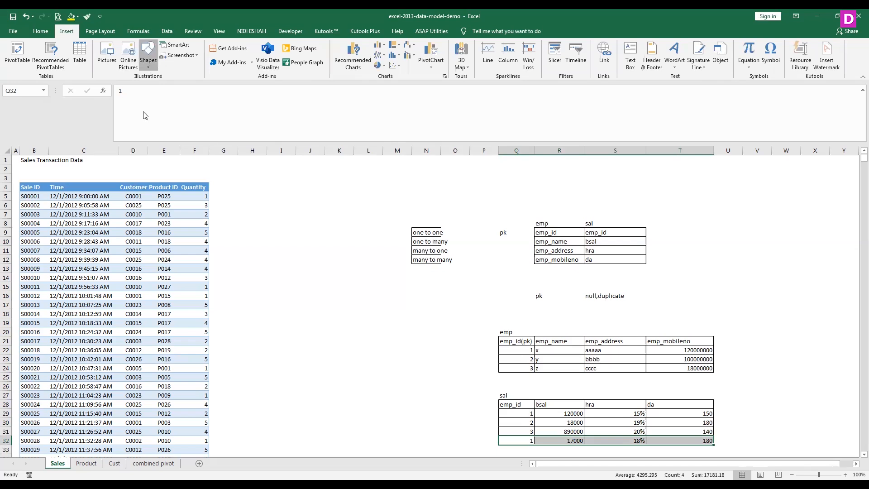
click(147, 64)
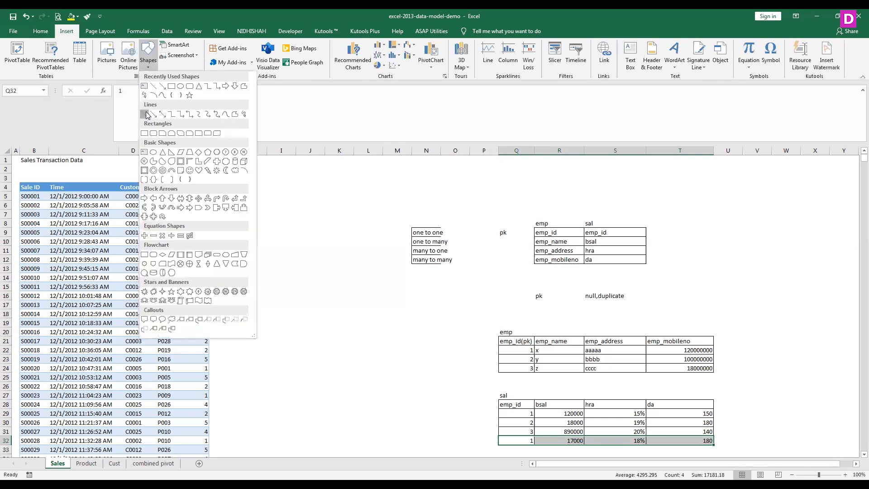
click(147, 114)
drag(467, 354, 433, 352)
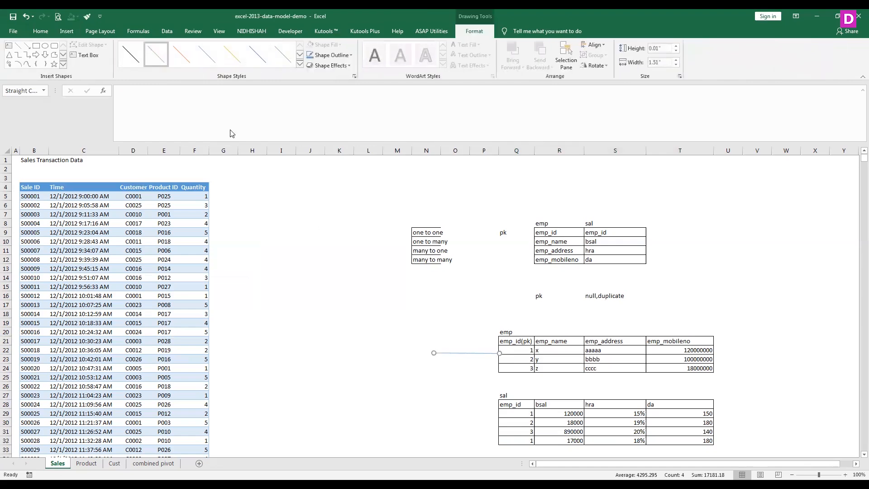
- Draw a second straight line from the outer end of the first line to the first sal record at Q29
click(67, 31)
click(149, 69)
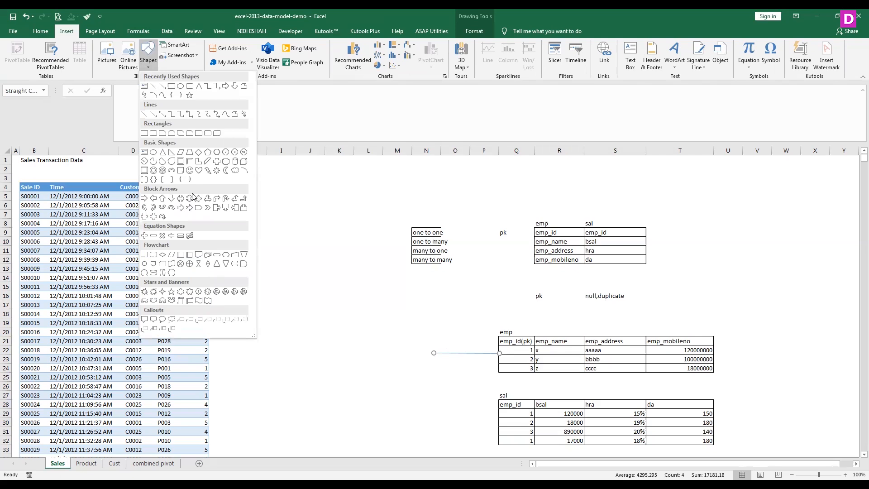
click(146, 116)
mouse_move(434, 352)
mouse_down()
mouse_move(428, 388)
mouse_move(499, 414)
mouse_up()
- Label the emp–sal connector lines "one to many" in cell O23
click(457, 332)
key(Down)
key(Down)
key(Down)
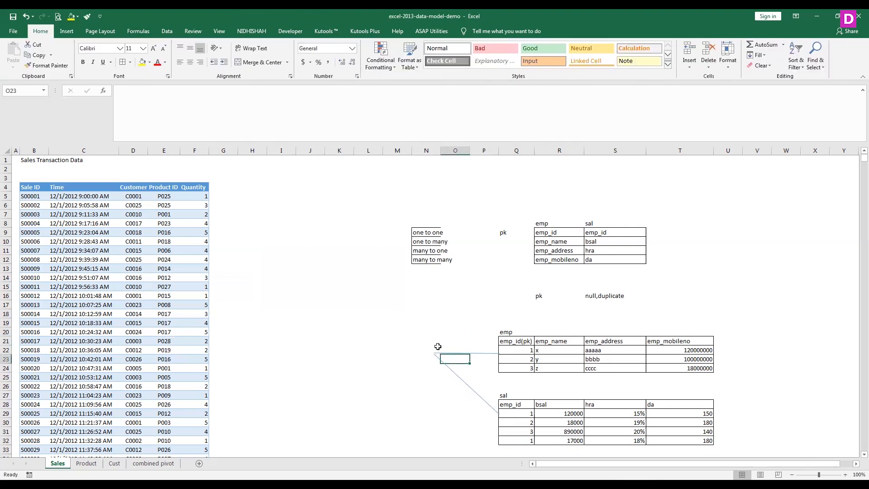
text(one to many)
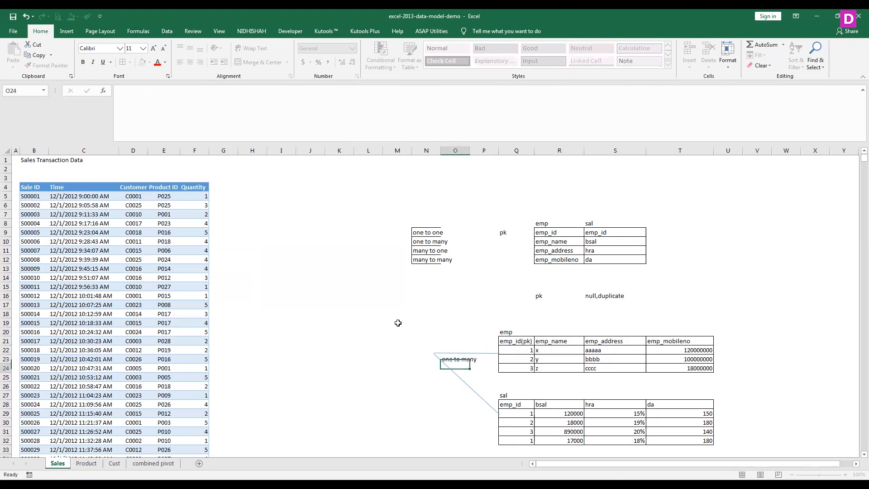
key(Return)
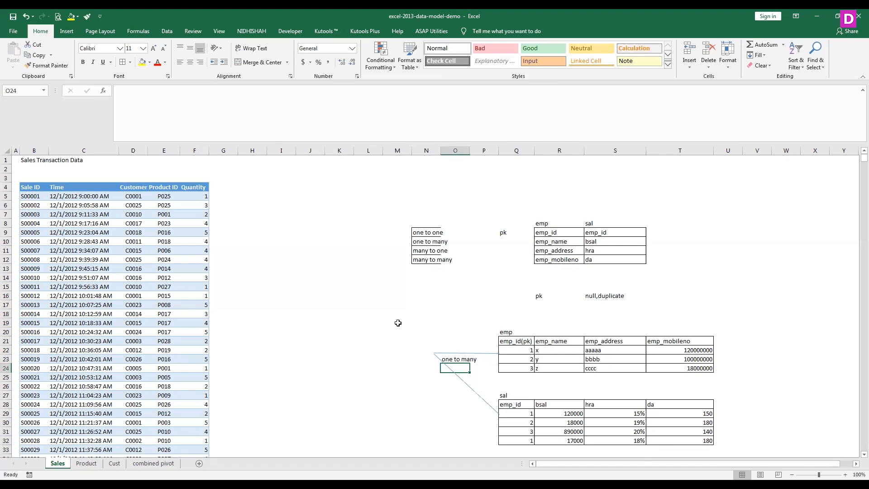
key(Left)
key(Left)
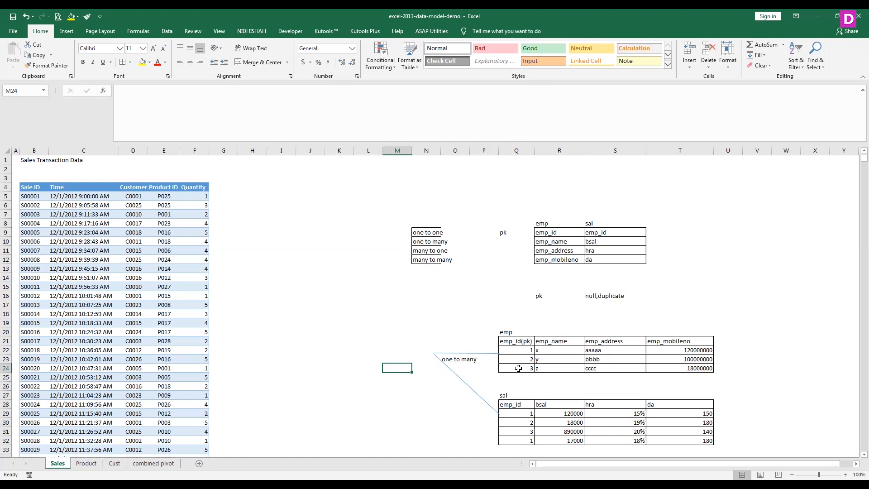
click(521, 414)
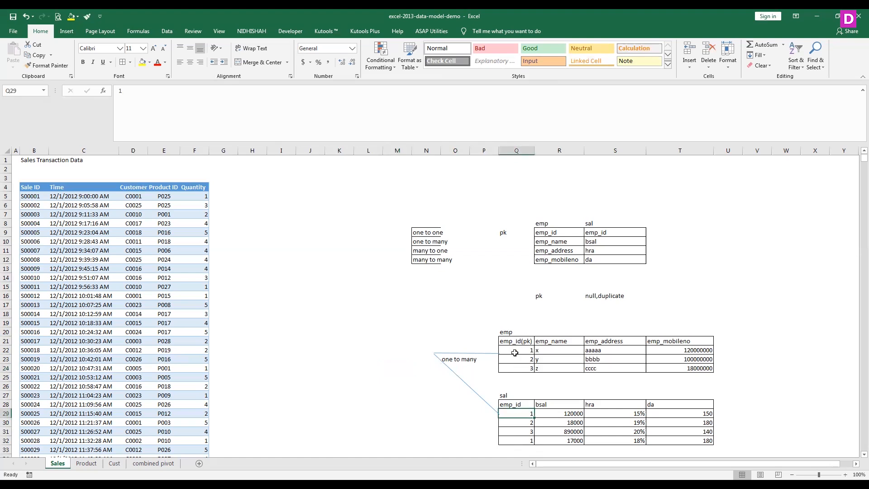
click(515, 350)
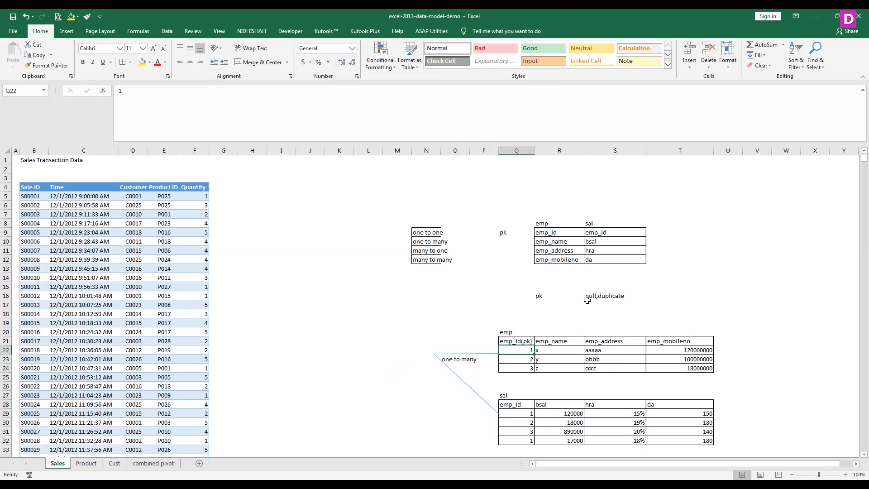
click(600, 295)
click(538, 295)
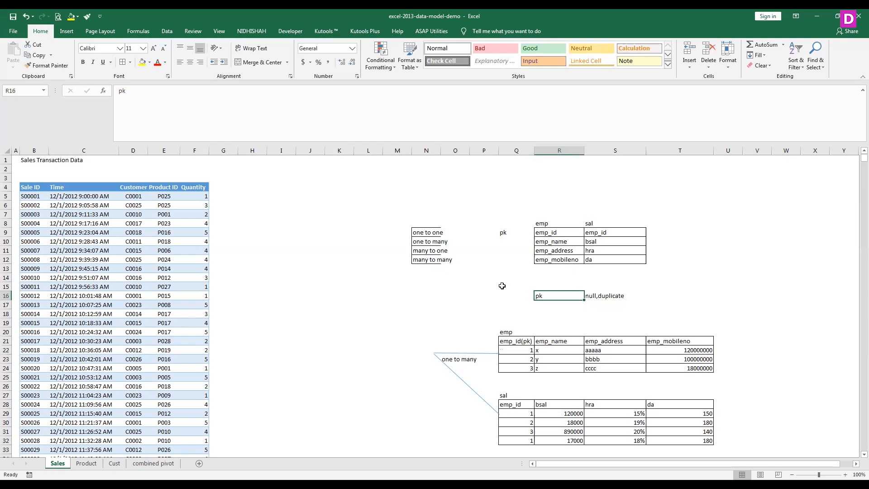
- Enter the table title "performance" in cell Q35, below the sal table
scroll(500, 317, down, 5)
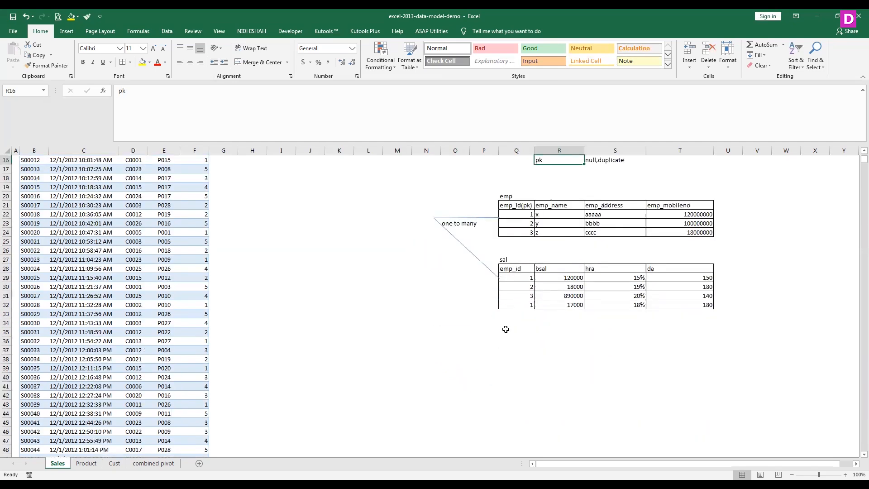
click(505, 329)
text(performance)
key(Return)
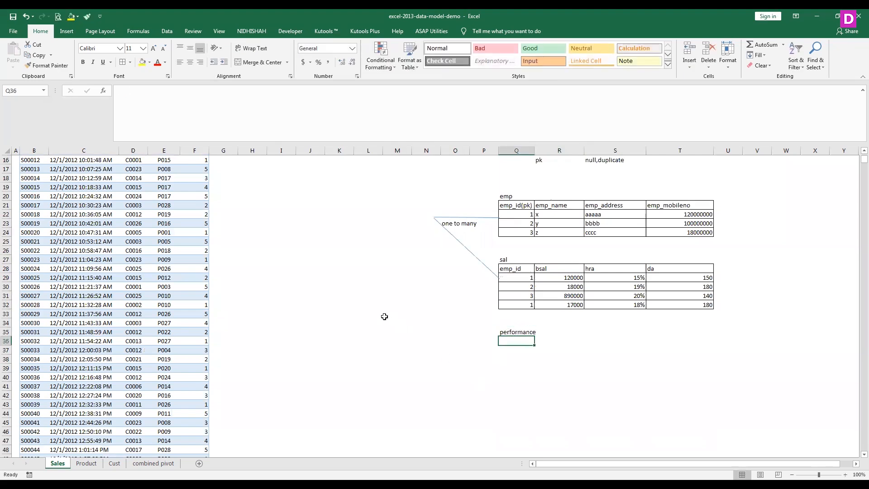
- Enter the performance table headers emp_id and performance_rate in Q36:R36
text(emp)
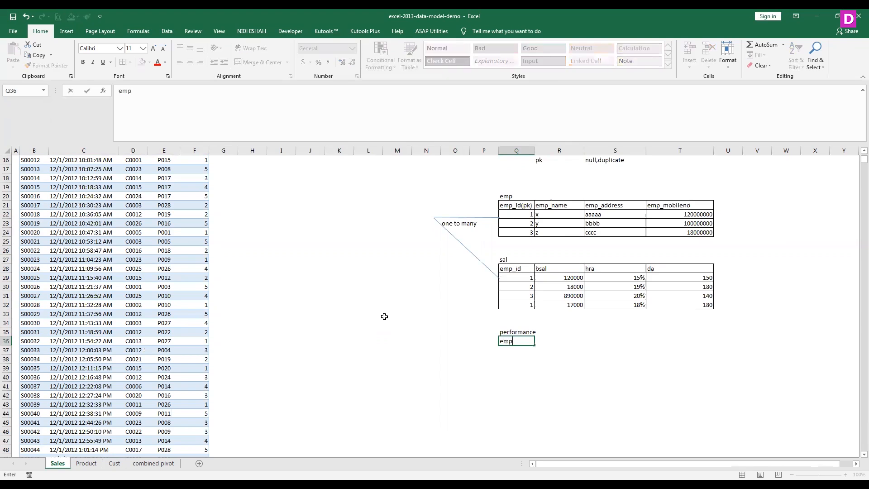
text(_id)
key(Tab)
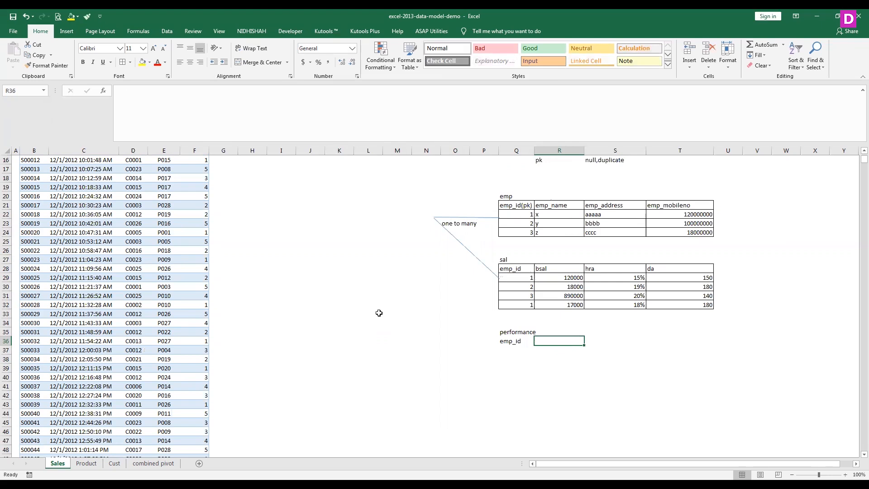
text(em)
key(BackSpace)
key(BackSpace)
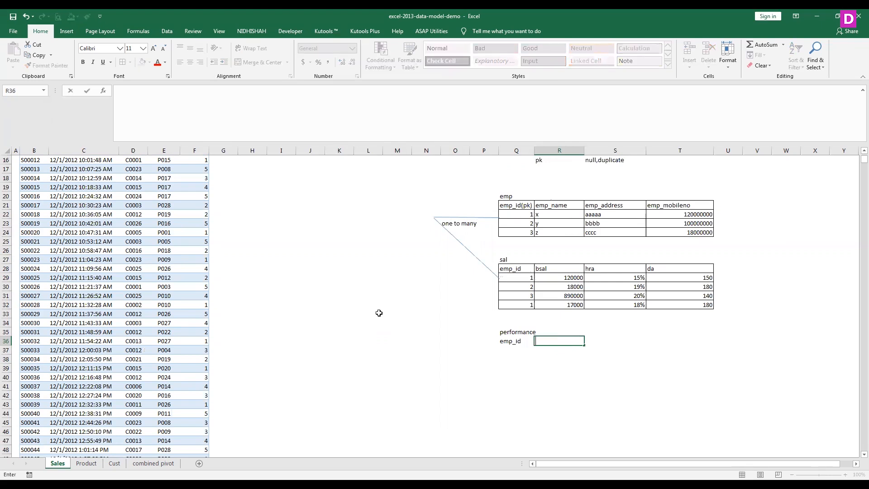
text(performance_rate)
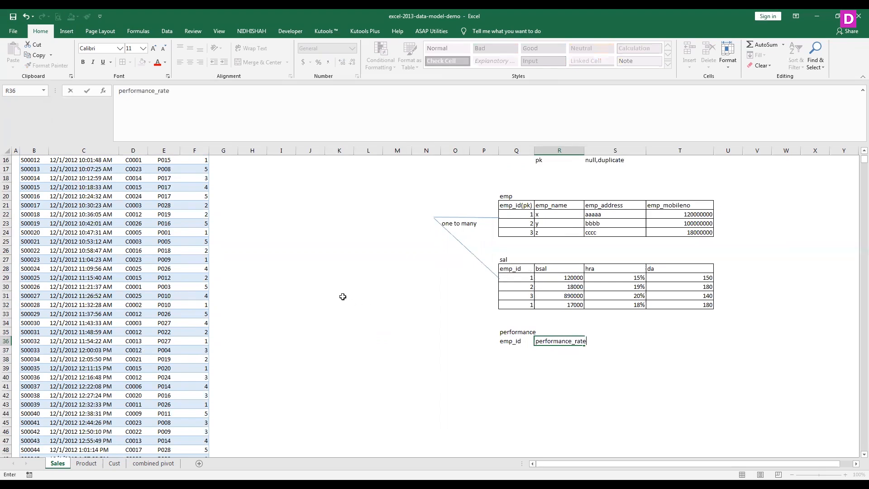
key(Return)
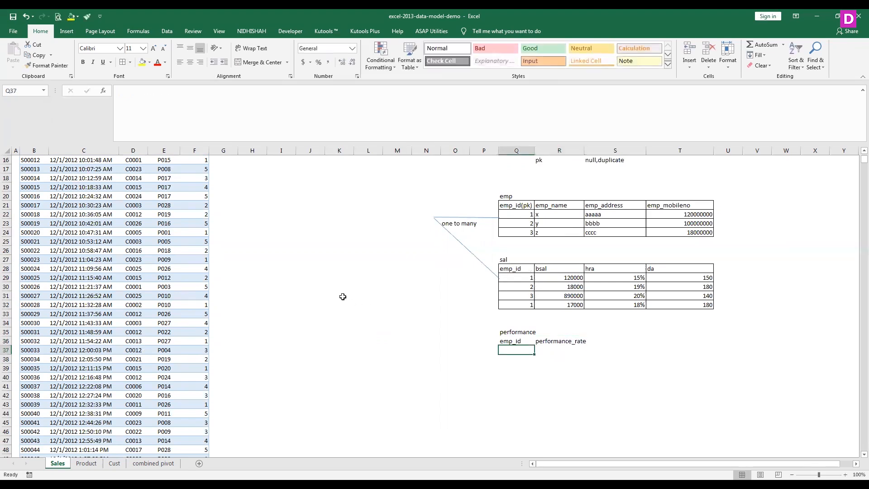
- Enter the emp_id values 1, 2 and 3 in Q37:Q39 of the performance table
text(1)
key(Return)
text(2)
key(Return)
text(3)
key(Up)
key(Up)
- Fill the performance_rate column in R37:R39 with 50%, 60% and 70%
key(Right)
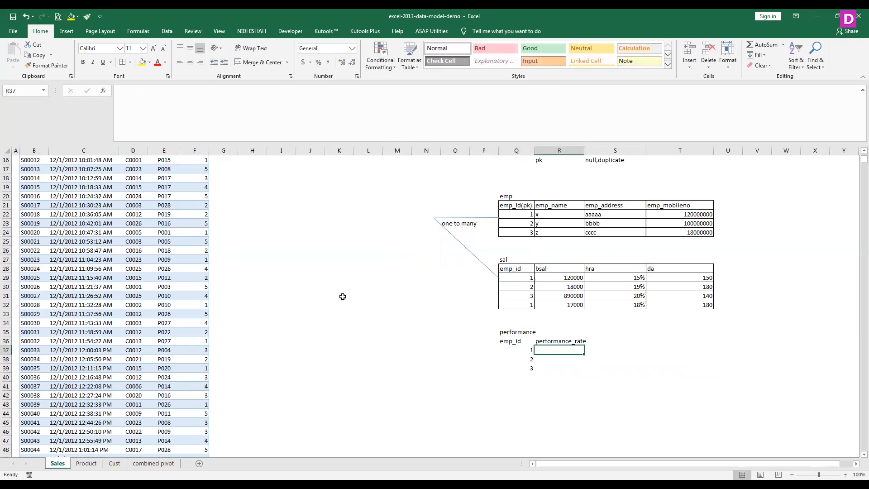
text(1)
key(BackSpace)
text(50%)
key(Return)
text(60)
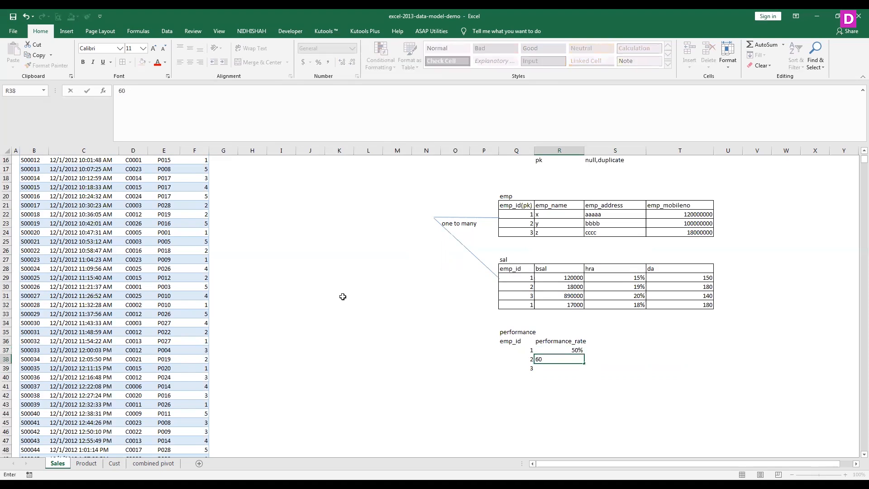
text(%)
key(Return)
text(70)
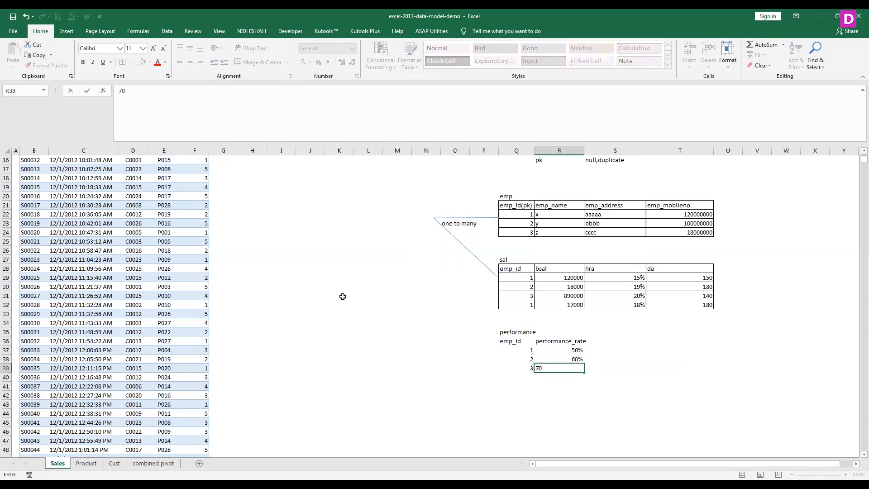
text(%)
key(Return)
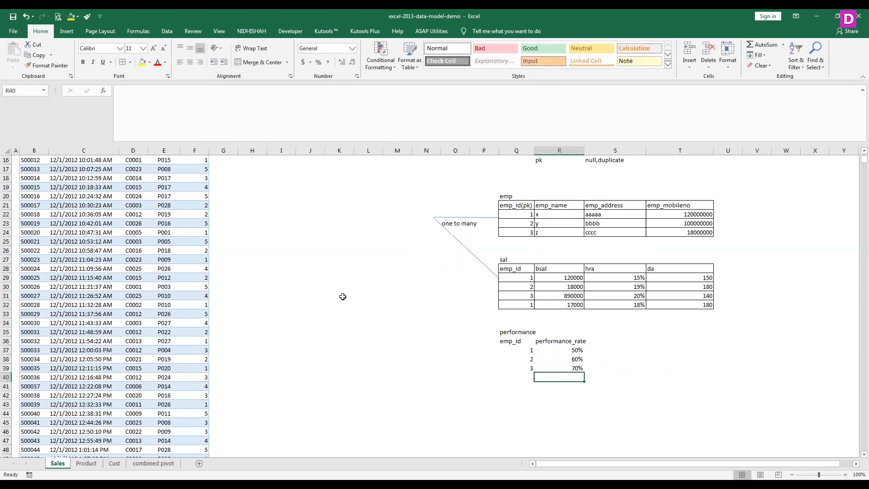
- Apply cell borders to the performance table Q36:R39 and change its emp_id header to "emp_id(pk)"
drag(516, 339, 558, 367)
click(122, 62)
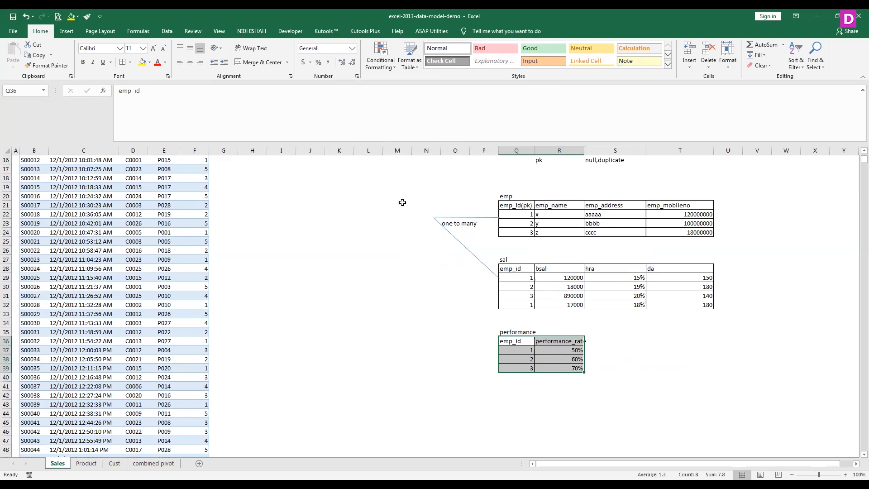
click(516, 350)
click(519, 340)
double_click(525, 340)
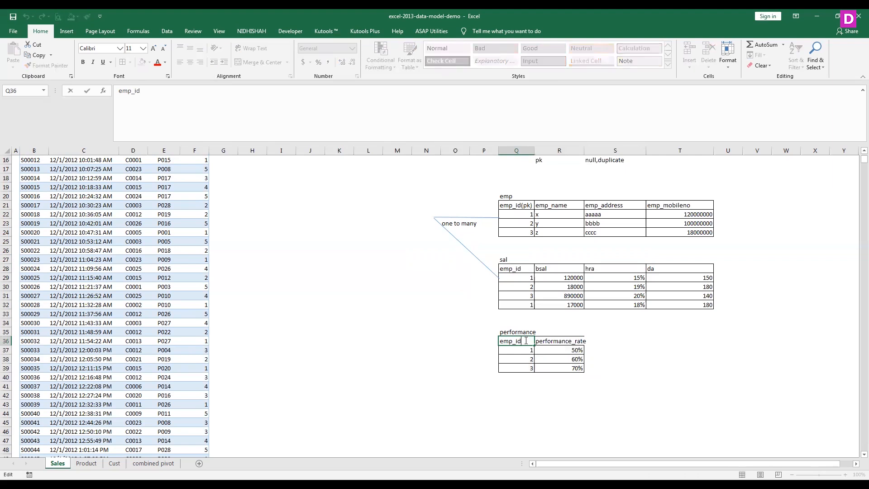
text((pk))
click(519, 331)
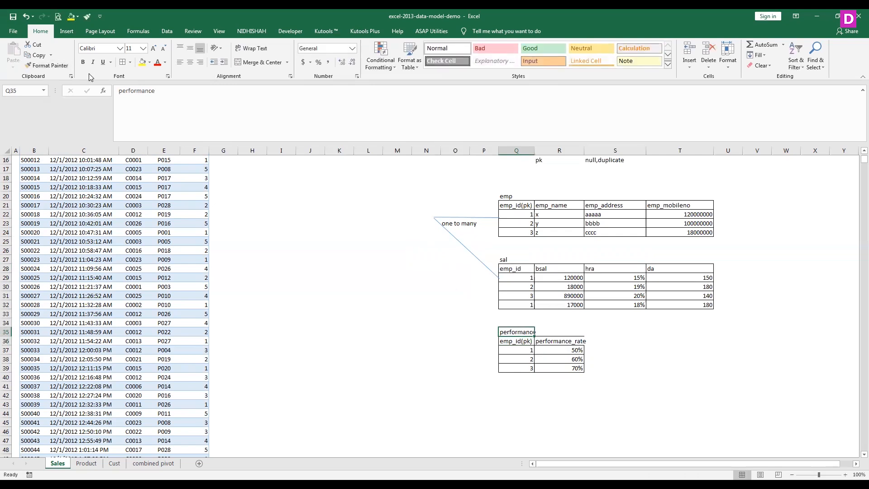
- Draw a straight line, about 3.1" high and 1.47" wide, from the junction of the existing lines to the first performance record at Q37
click(67, 31)
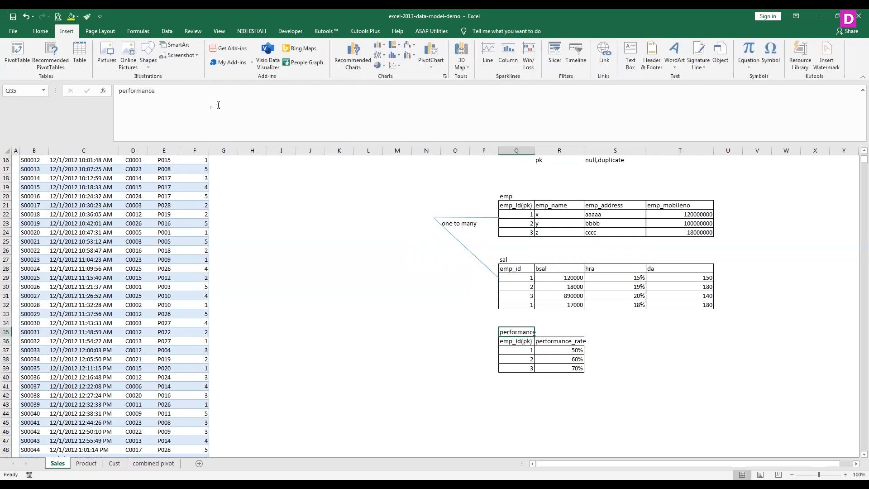
click(142, 113)
mouse_move(433, 218)
mouse_down()
mouse_move(475, 341)
mouse_move(496, 352)
mouse_up()
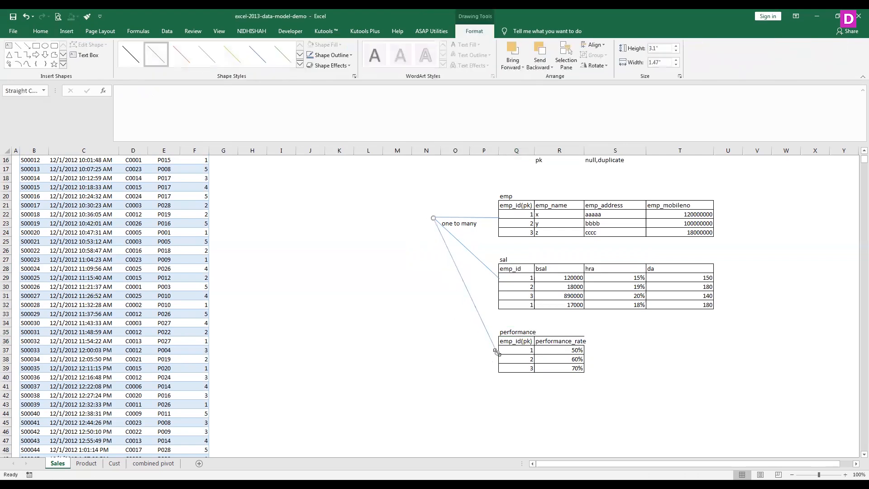
key(alt+p)
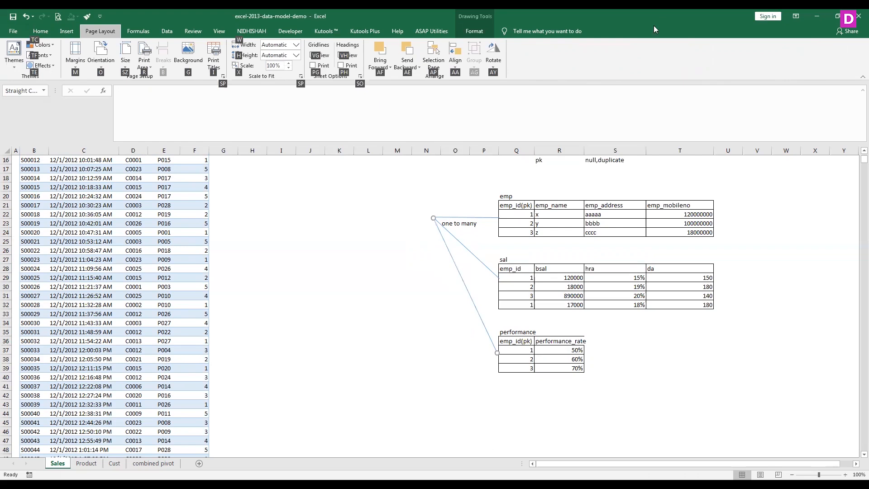
key(Escape)
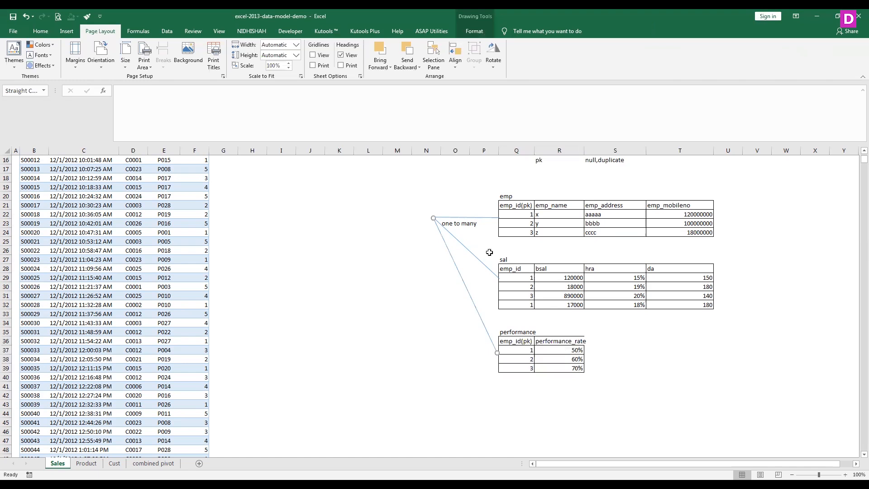
- Label the line leading to the performance table "one to one" in cell O31
click(478, 288)
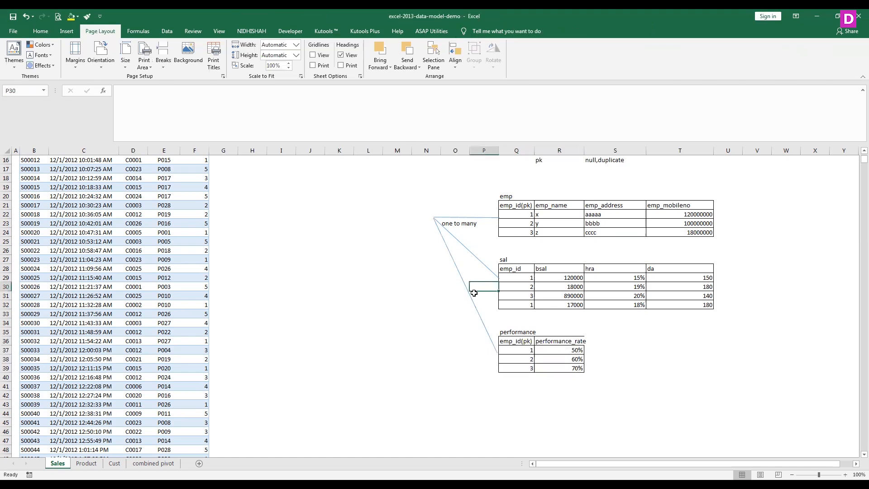
click(454, 294)
text(on)
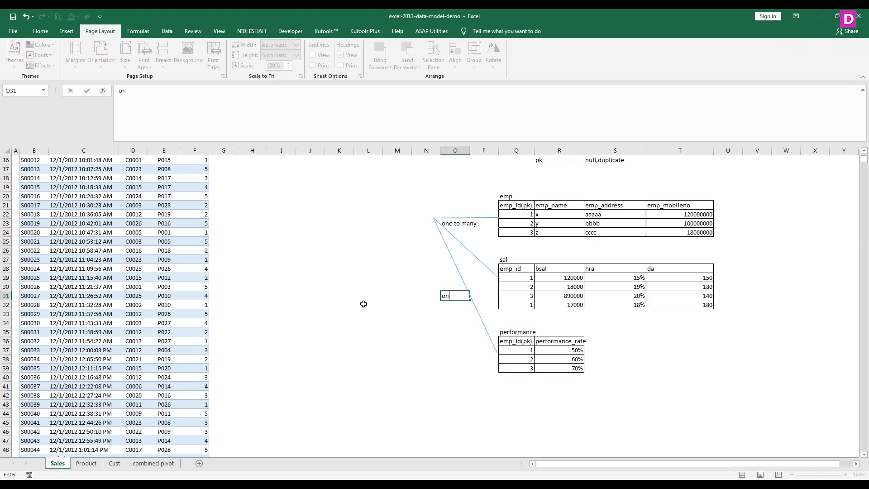
text(e to one)
click(463, 339)
drag(456, 296, 426, 298)
click(457, 312)
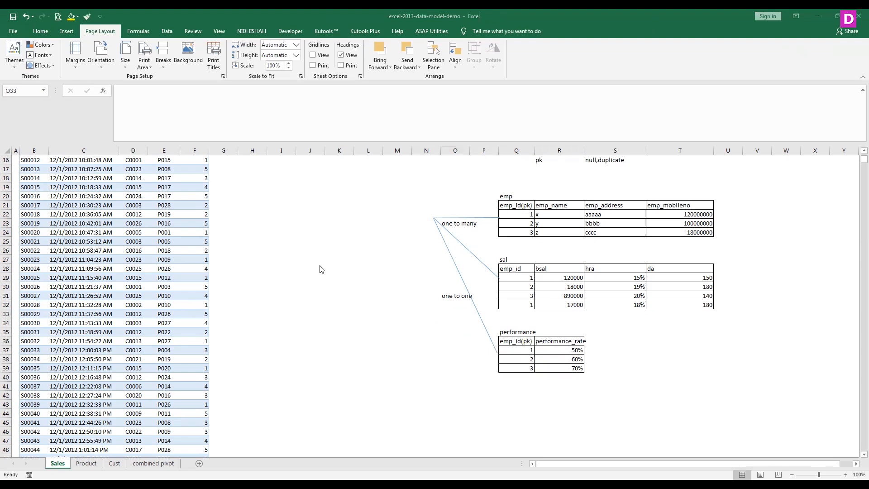
- Widen column R slightly so the performance_rate header fits inside its cell
click(449, 295)
click(466, 223)
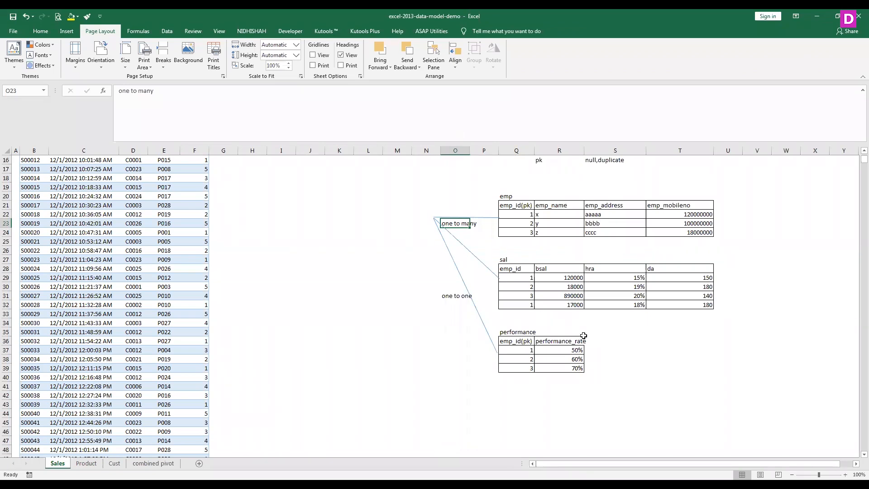
drag(583, 151, 590, 150)
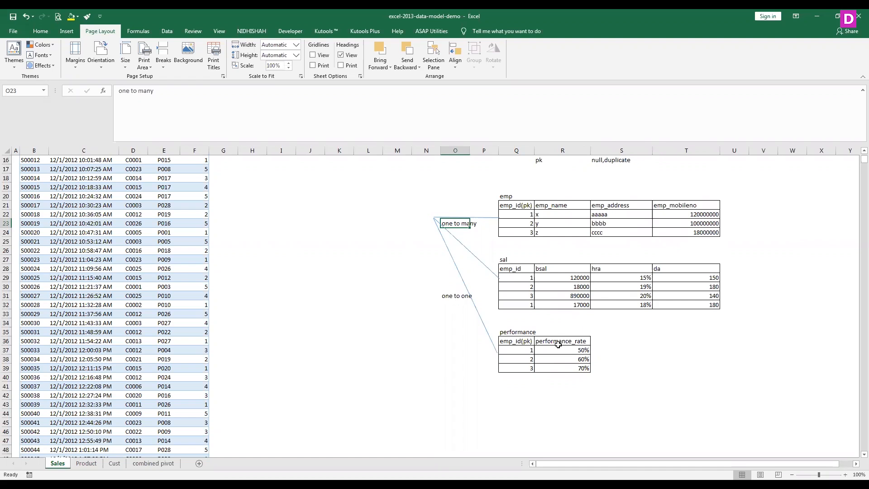
- Enter 1 in cell Q43 below the performance table as the sample employee ID
click(523, 215)
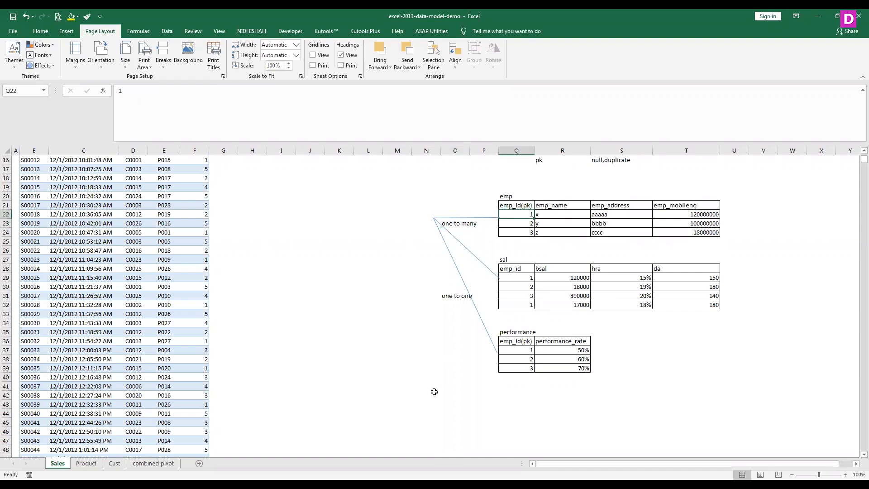
click(504, 401)
text(1)
key(Return)
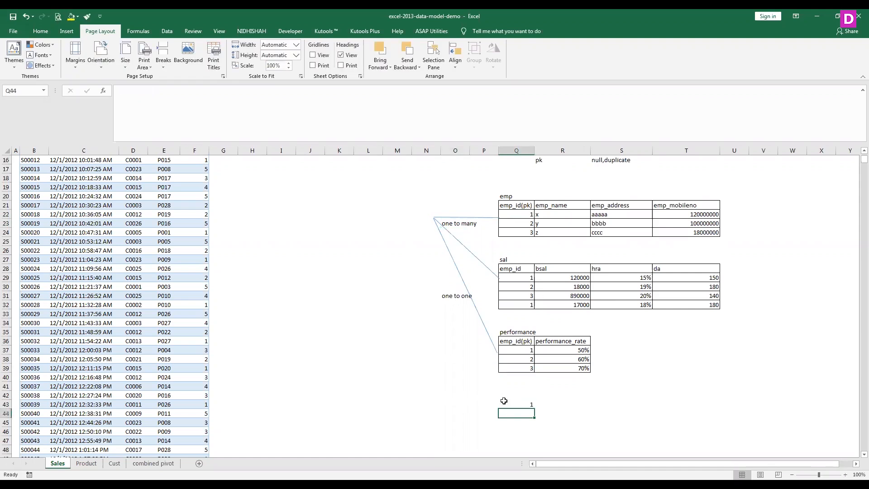
- Trace employee ID 1 from the emp table to the emp_id columns of the sal and performance tables
click(527, 216)
click(521, 277)
click(534, 343)
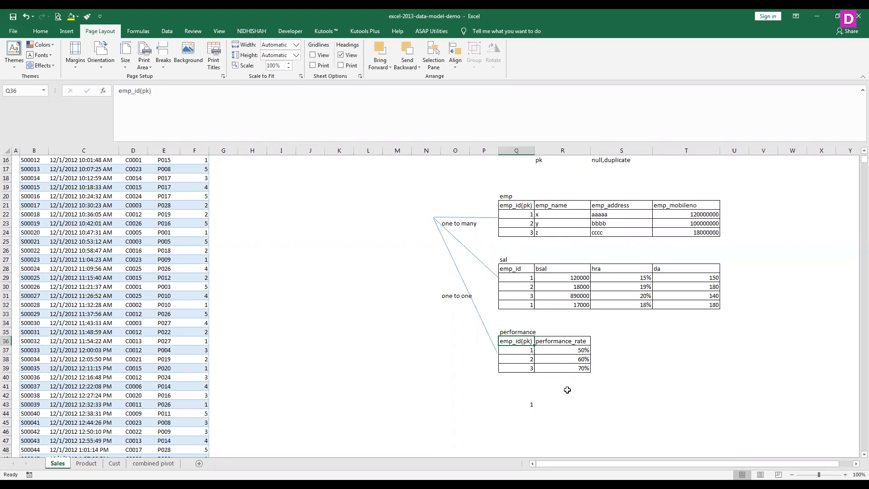
click(561, 403)
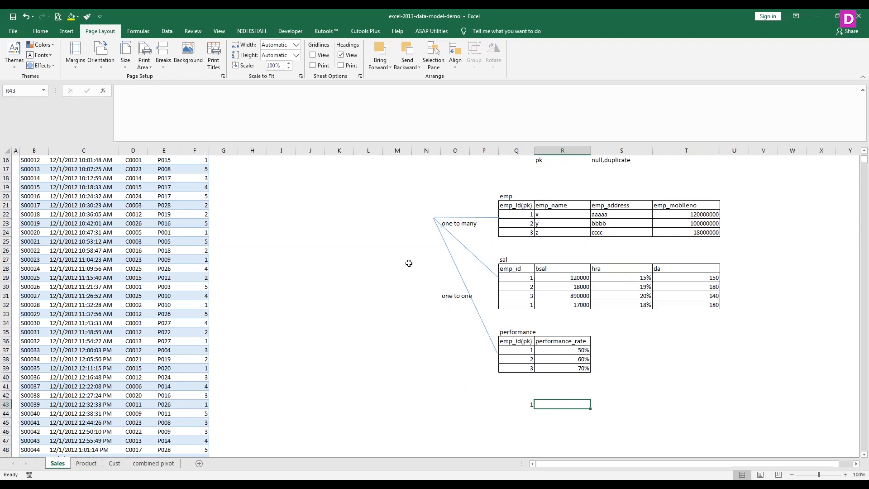
click(420, 373)
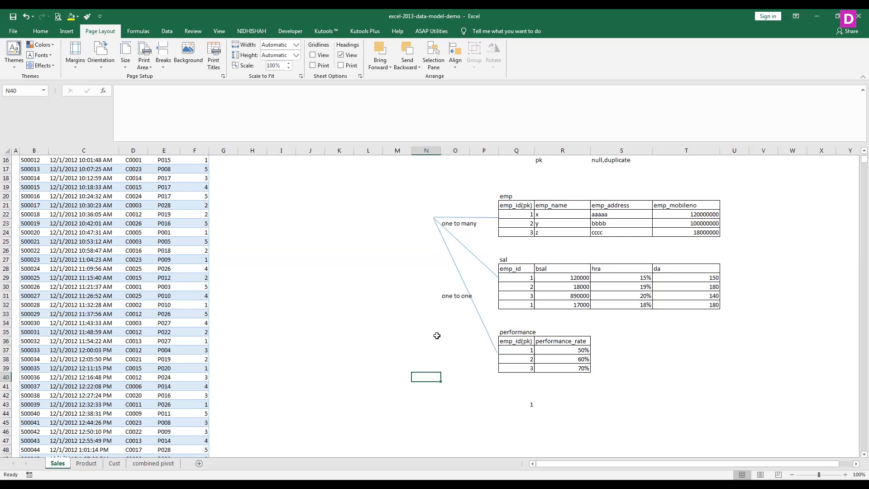
key(alt+p)
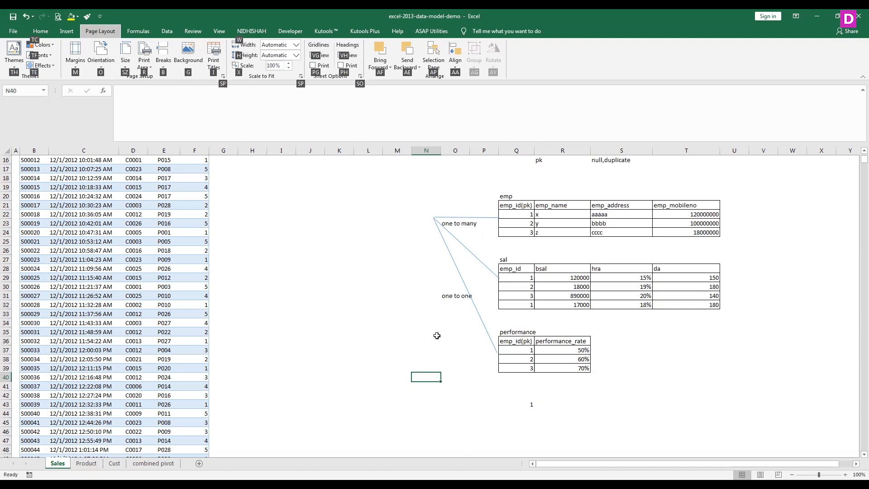
key(Escape)
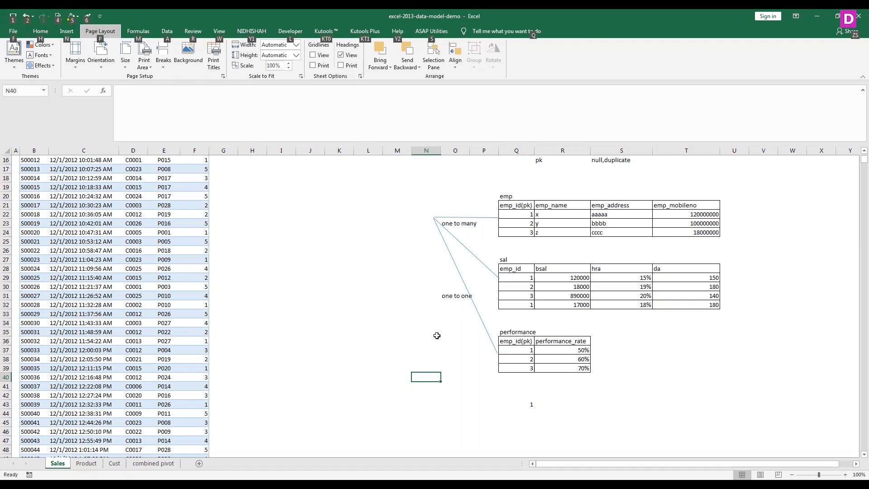
key(Escape)
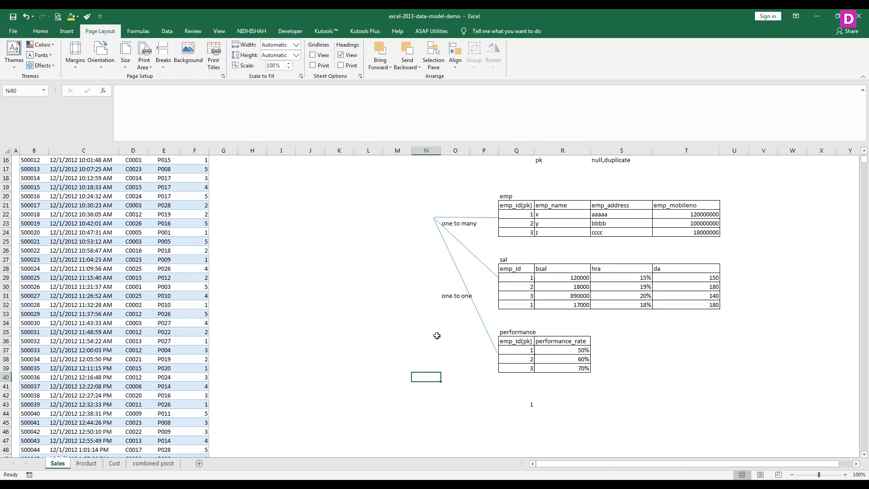
click(40, 31)
key(alt)
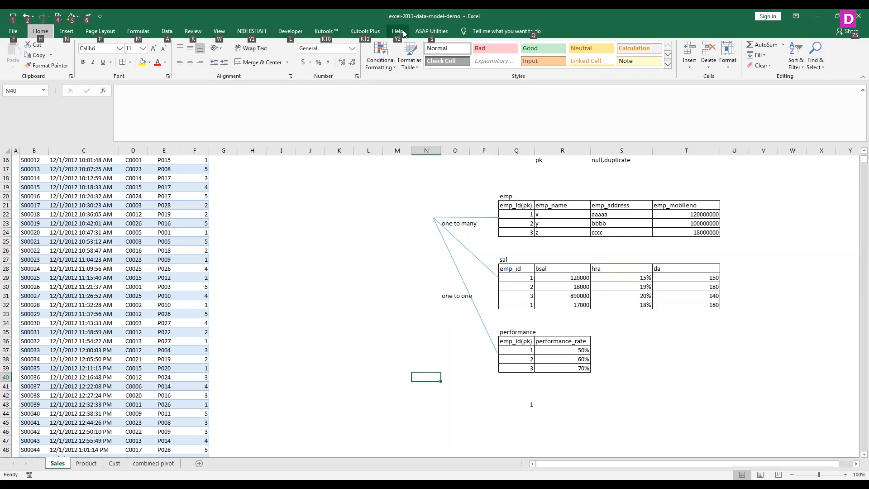
key(alt)
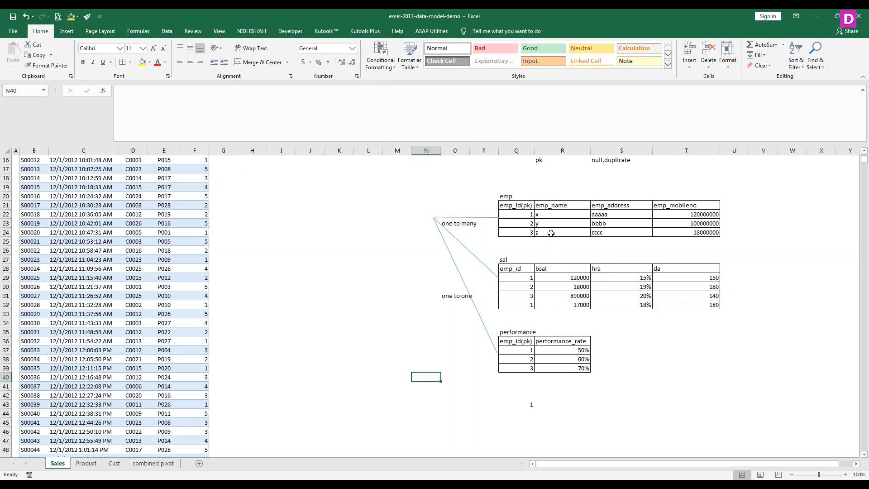
- Widen column N so the relationship type labels in N9:N12 fit inside their cells
click(563, 159)
click(601, 160)
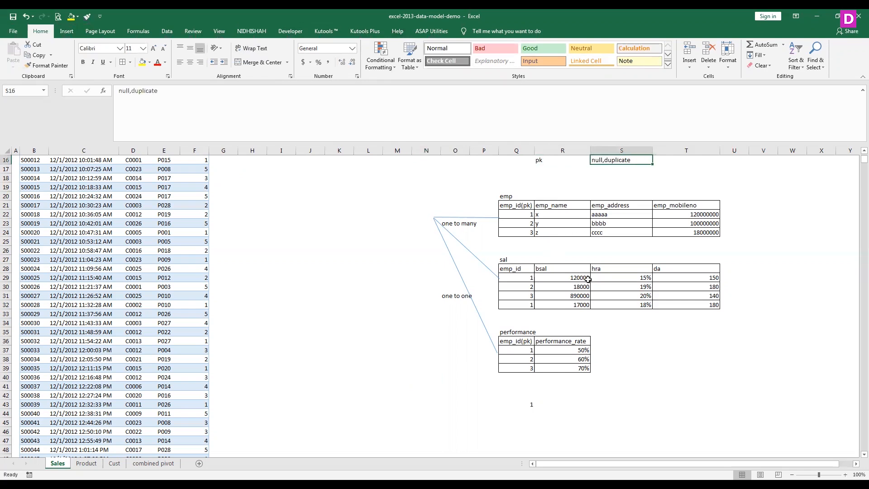
scroll(588, 278, up, 5)
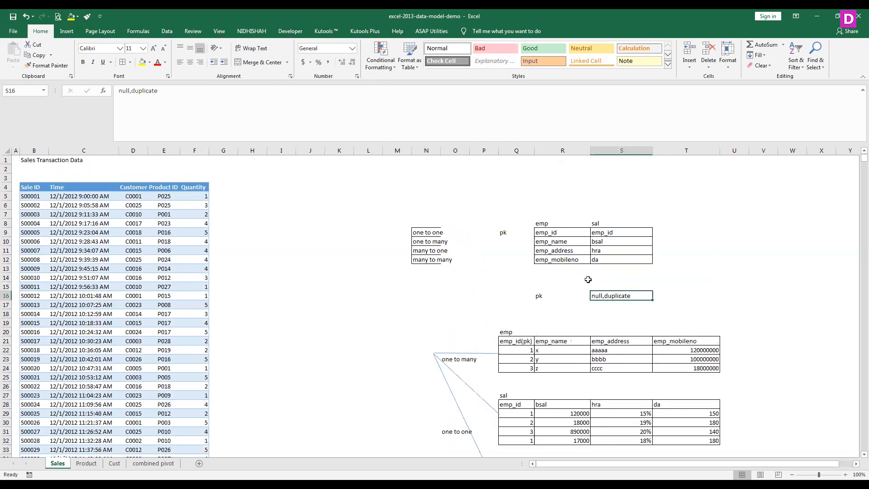
click(427, 241)
drag(443, 154, 485, 156)
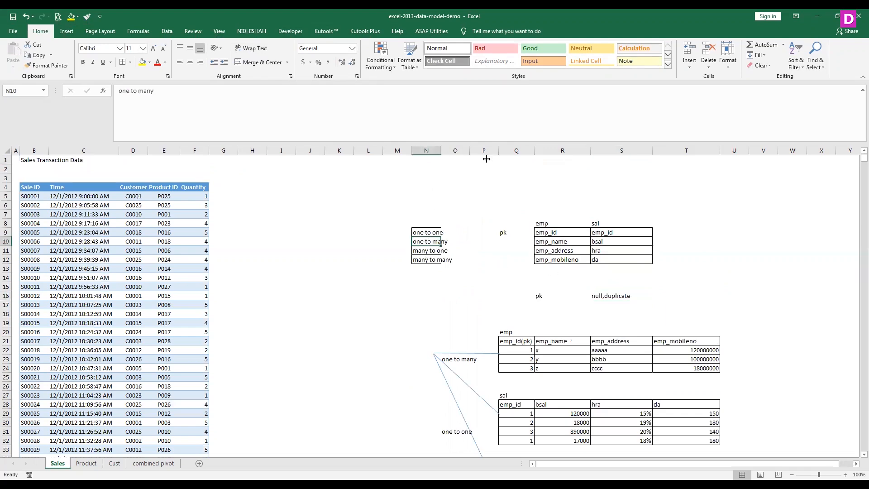
- Review the relationship examples on the Sales sheet and look through the Product, Cust and combined pivot sheets
scroll(640, 393, down, 5)
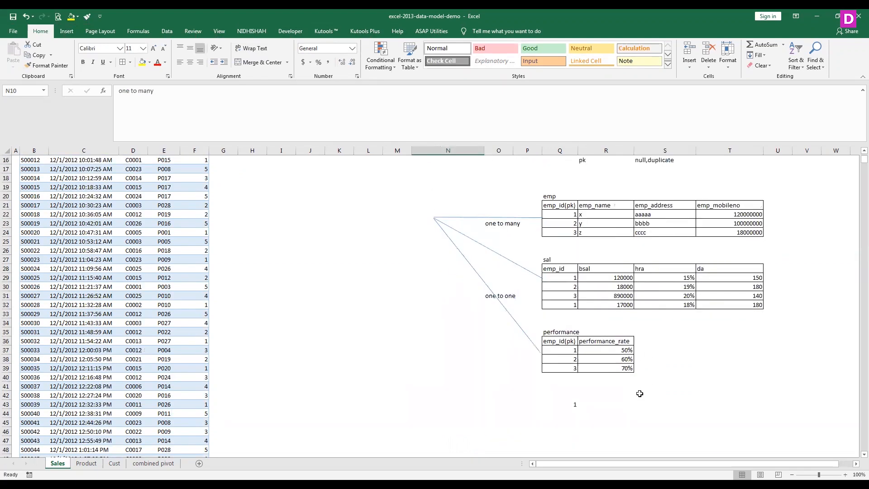
scroll(639, 393, up, 5)
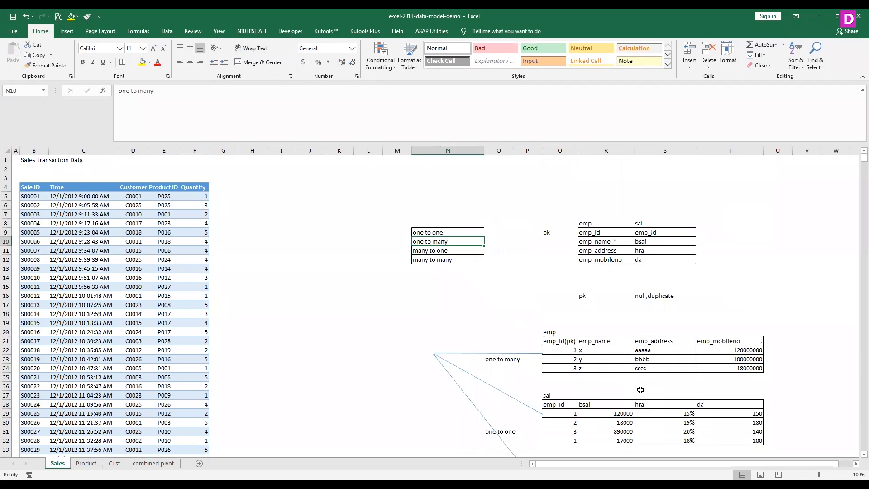
scroll(640, 390, down, 5)
scroll(640, 390, up, 5)
click(87, 465)
click(114, 464)
click(166, 464)
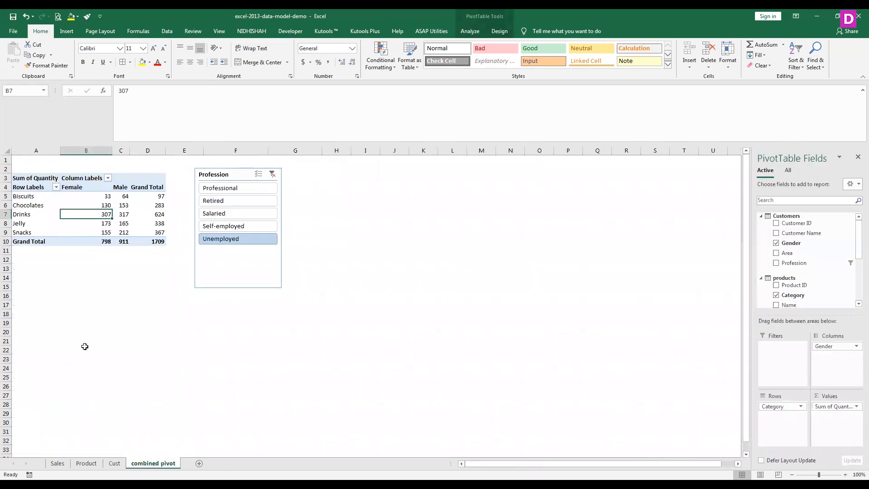
click(57, 463)
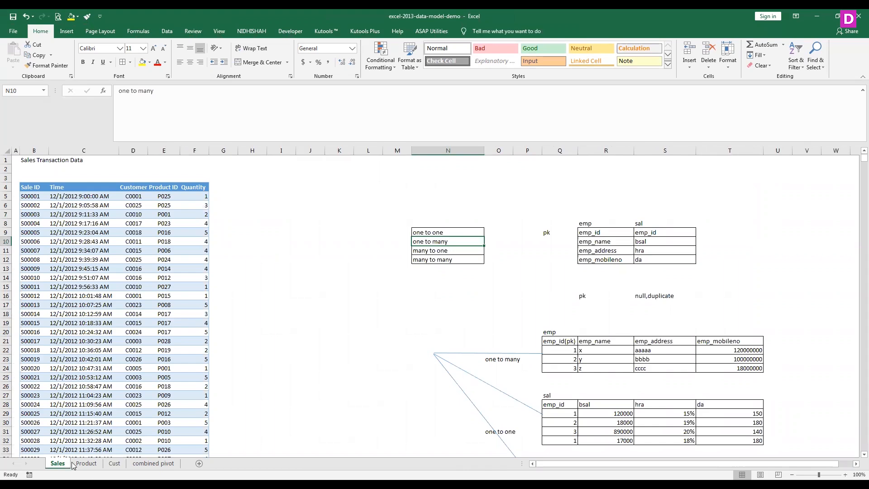
scroll(509, 317, down, 2)
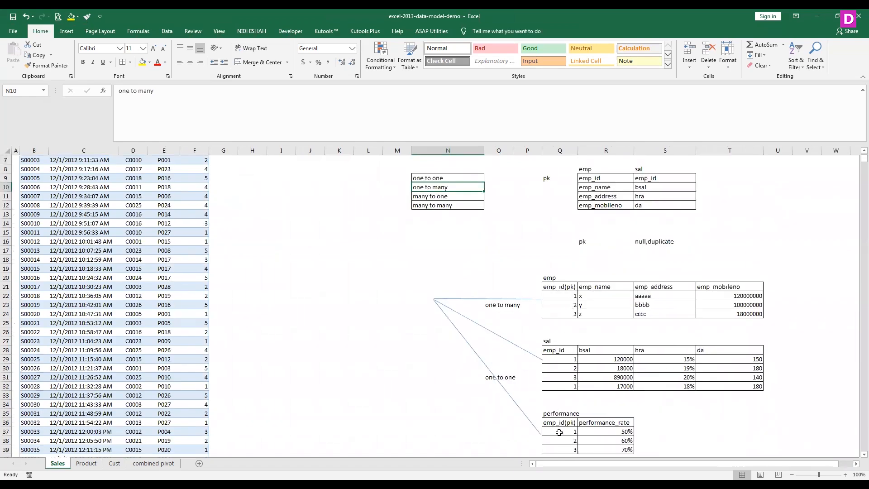
scroll(559, 433, up, 2)
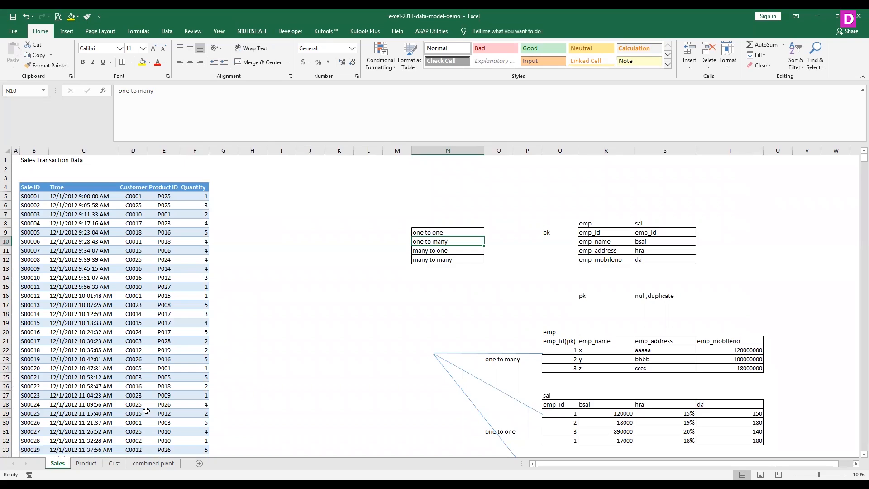
scroll(146, 410, down, 2)
- Examine the Product sheet and the Cust table's Customer ID, name, Gender, Area and Profession headers
click(86, 462)
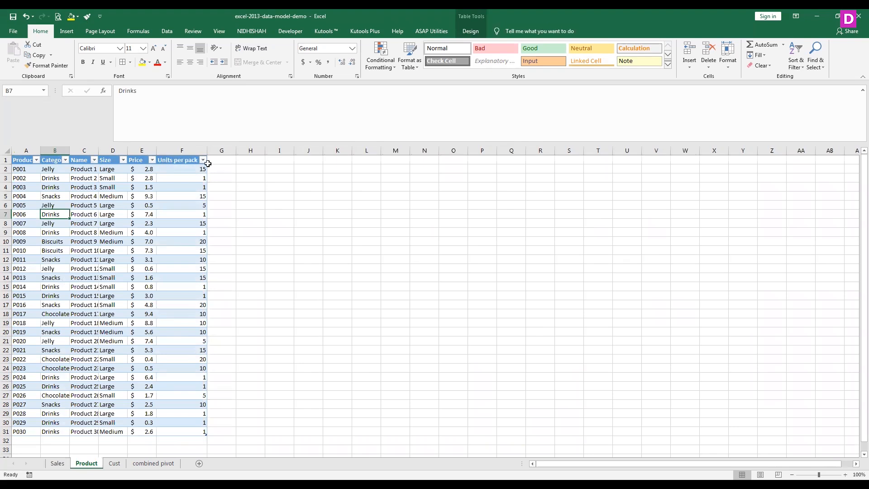
key(ctrl+Page_Down)
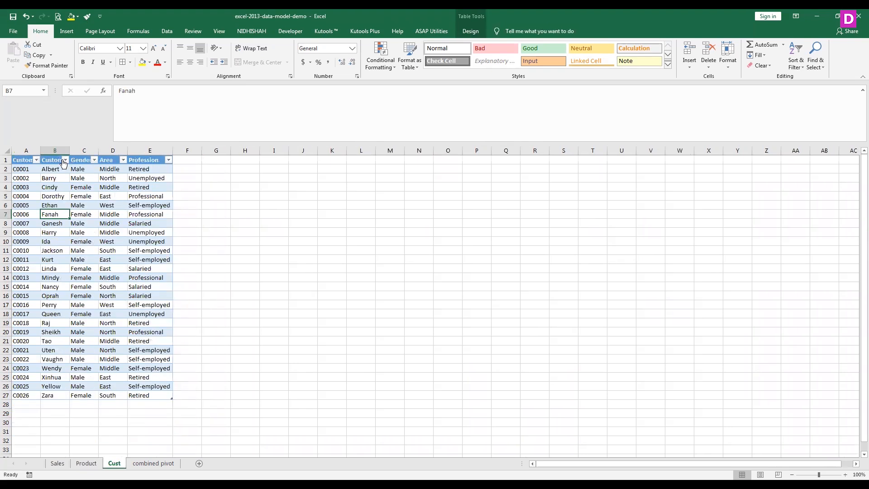
click(21, 156)
click(21, 161)
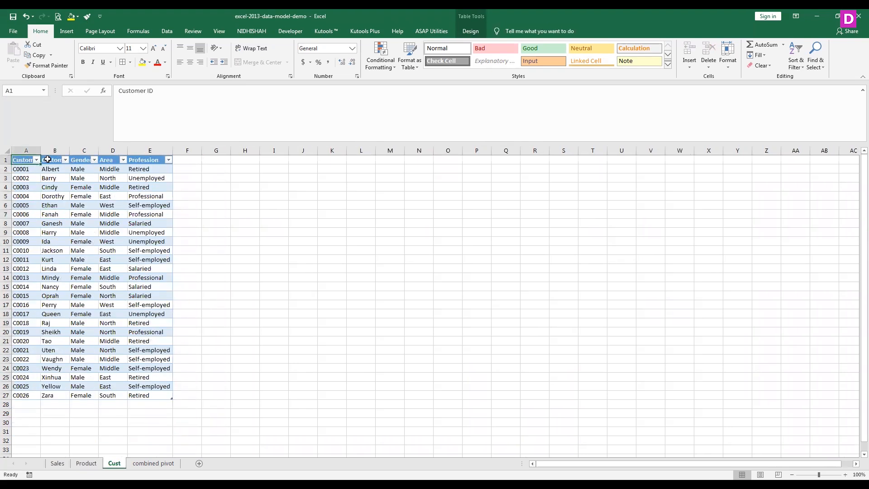
click(54, 161)
click(86, 161)
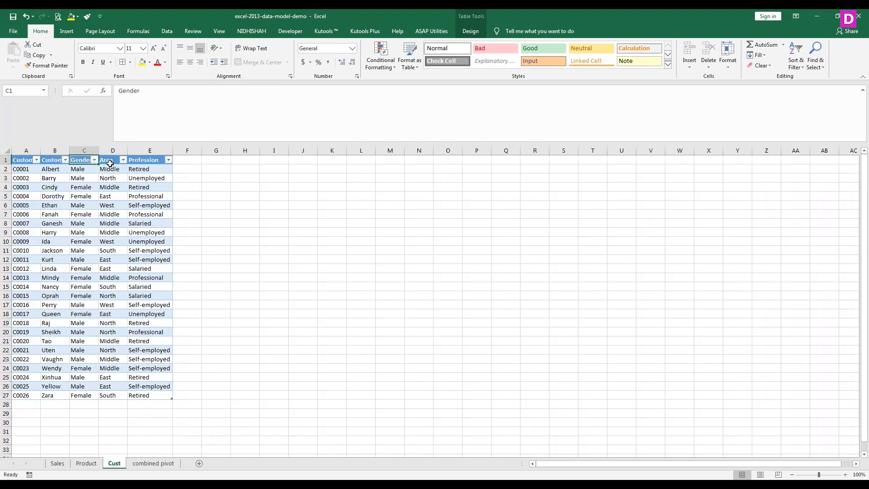
click(116, 162)
click(144, 162)
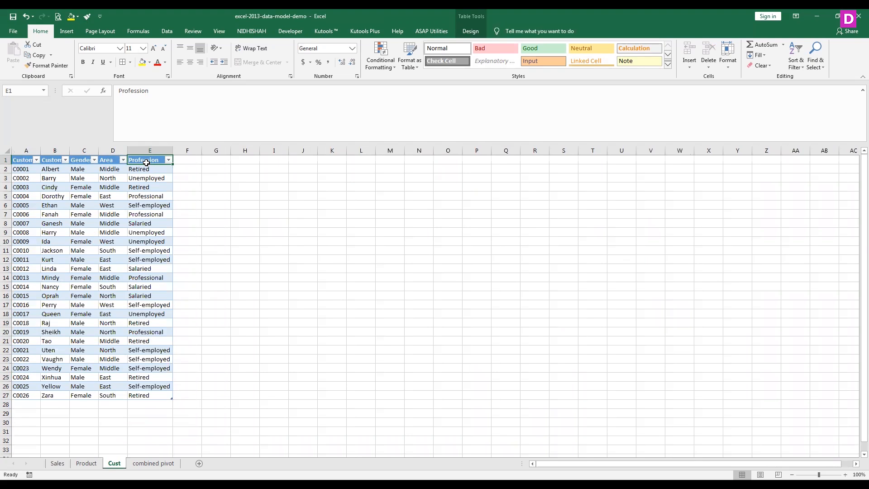
- From the combined pivot sheet, inspect the tables offered for a new relationship and the existing sales-to-Customers relationship on Customer ID
click(169, 463)
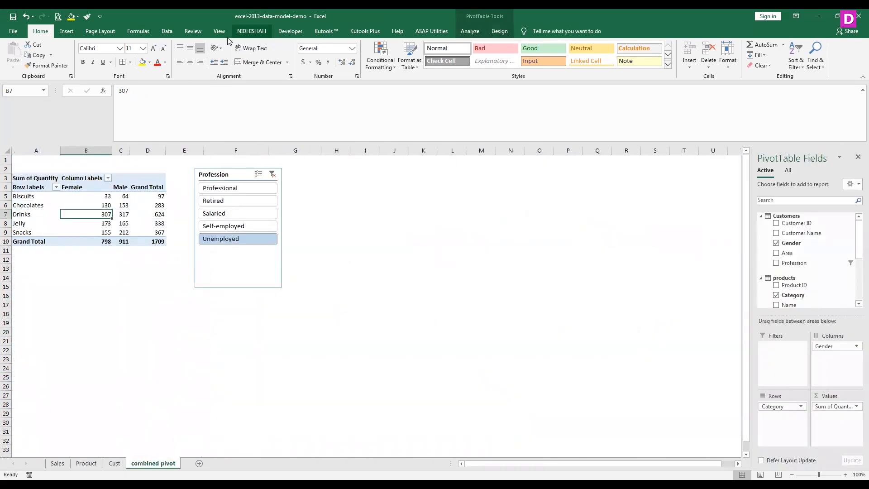
click(167, 32)
click(525, 55)
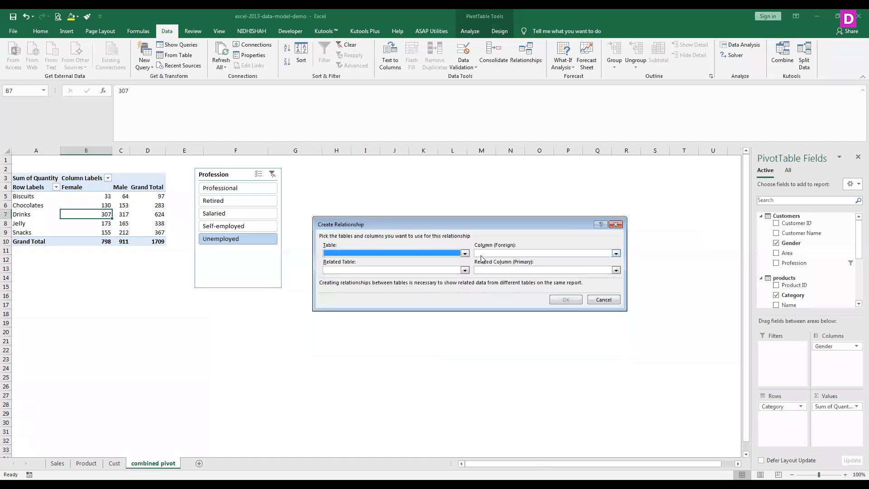
click(464, 254)
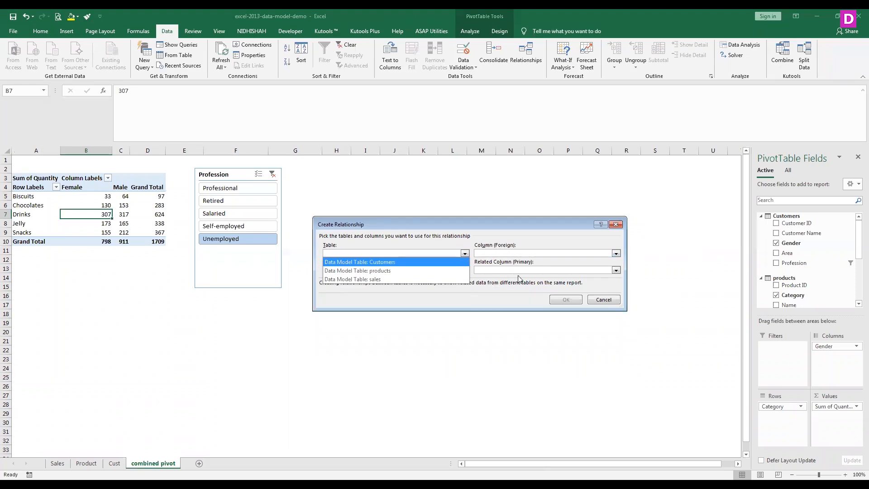
click(614, 225)
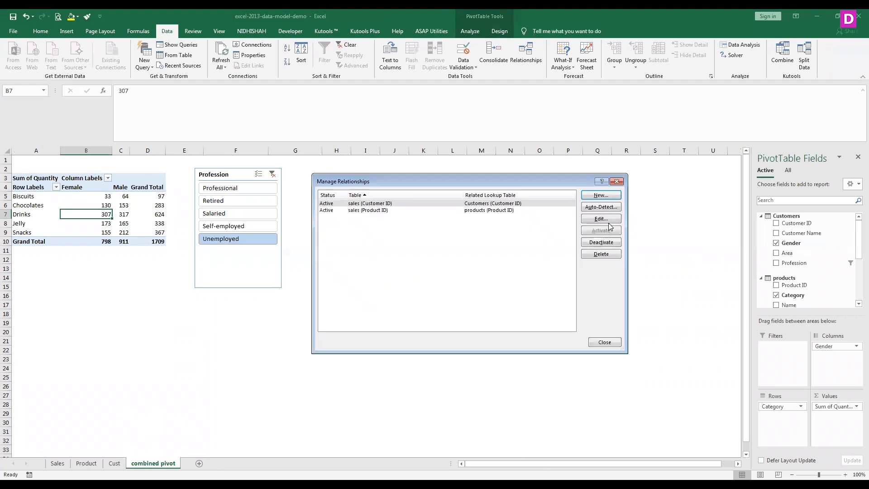
click(601, 218)
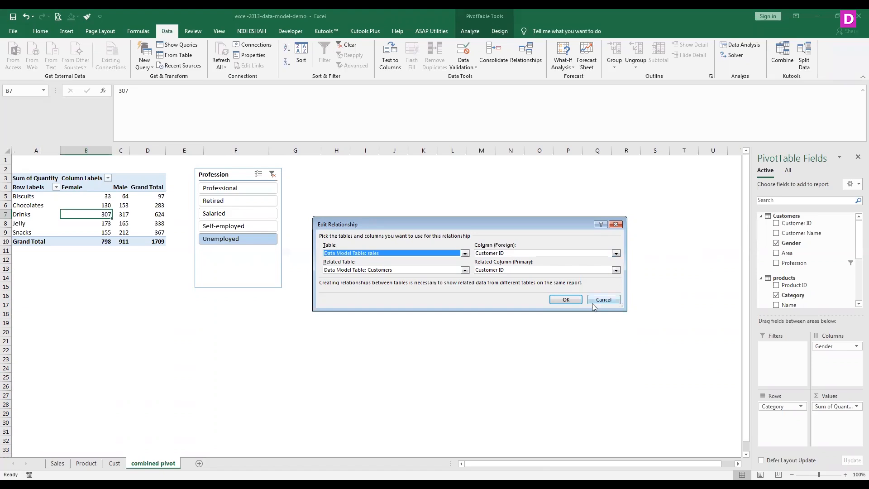
click(606, 302)
click(605, 341)
- Compare the ID columns across the Sales, Cust and Product sheets, ending on the Sales sheet
click(68, 464)
scroll(115, 300, up, 2)
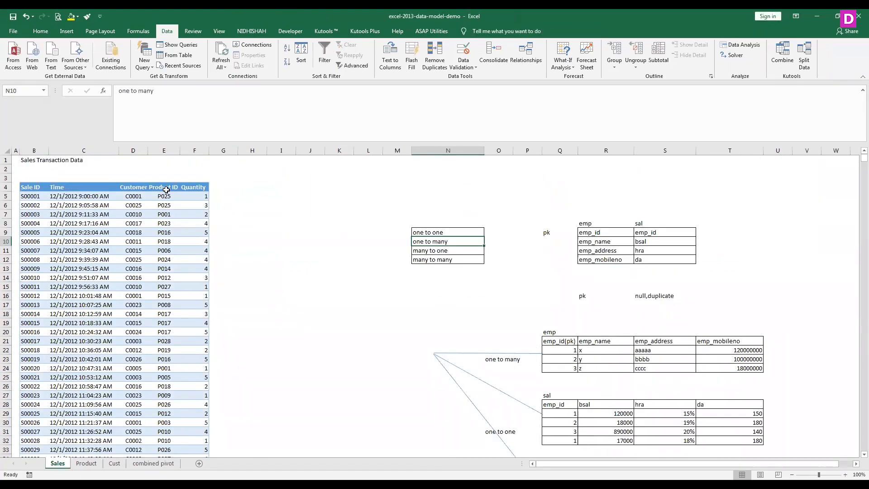
click(113, 462)
key(Up)
key(Up)
click(86, 463)
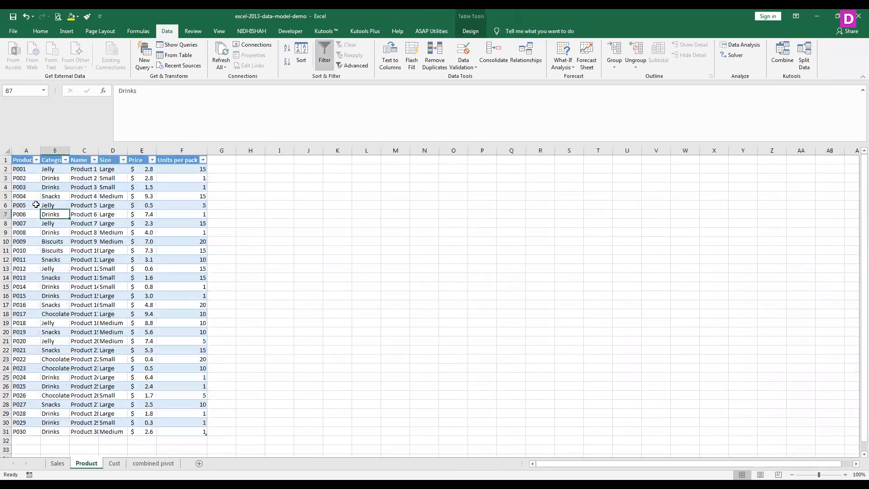
key(ctrl+Home)
click(65, 466)
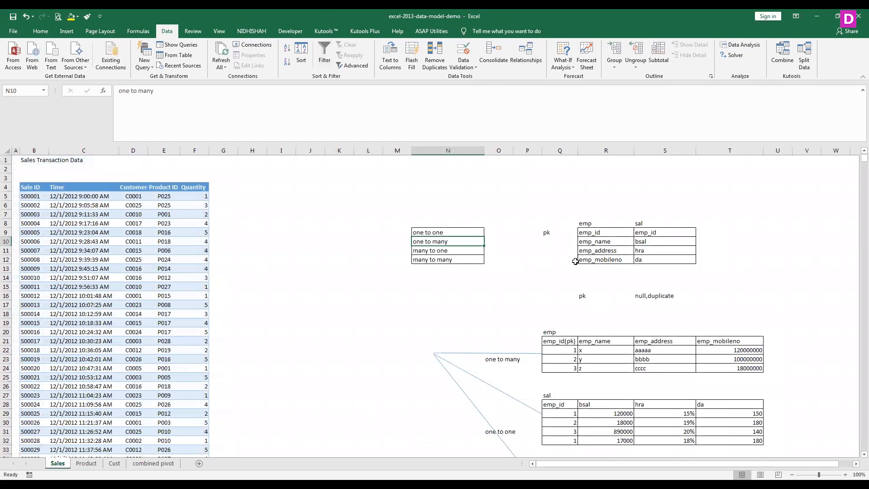
- Inspect the existing sales-to-Customers relationship on Customer ID and the sales-to-products relationship on Product ID
scroll(566, 335, down, 3)
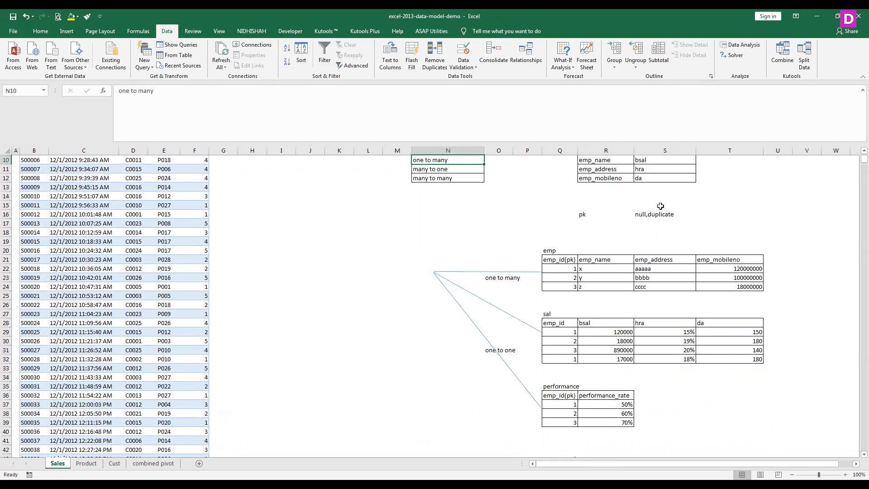
scroll(660, 206, up, 2)
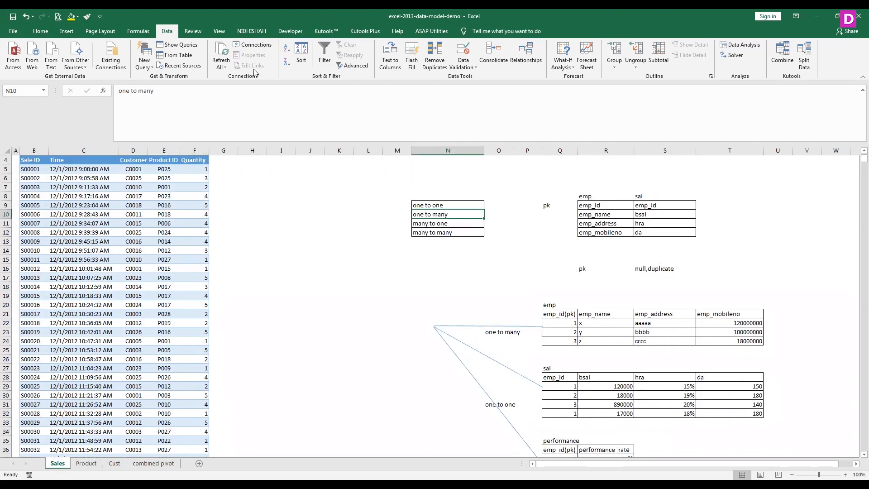
click(525, 55)
click(598, 217)
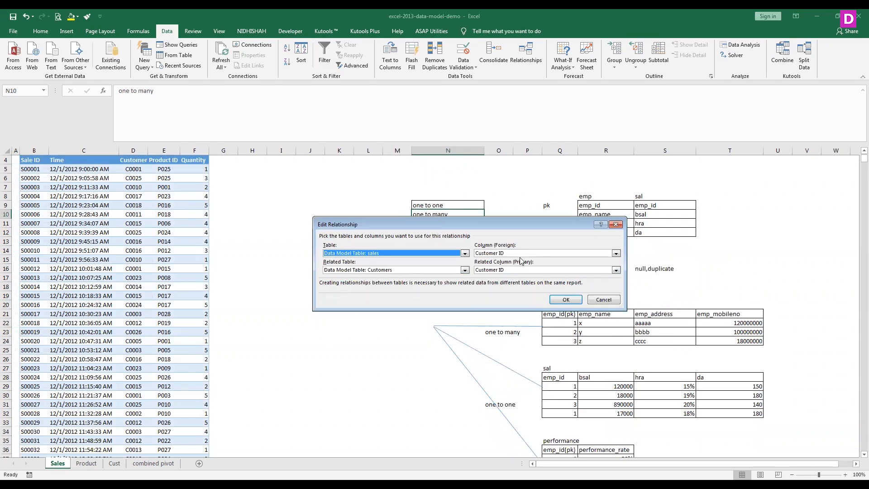
click(606, 299)
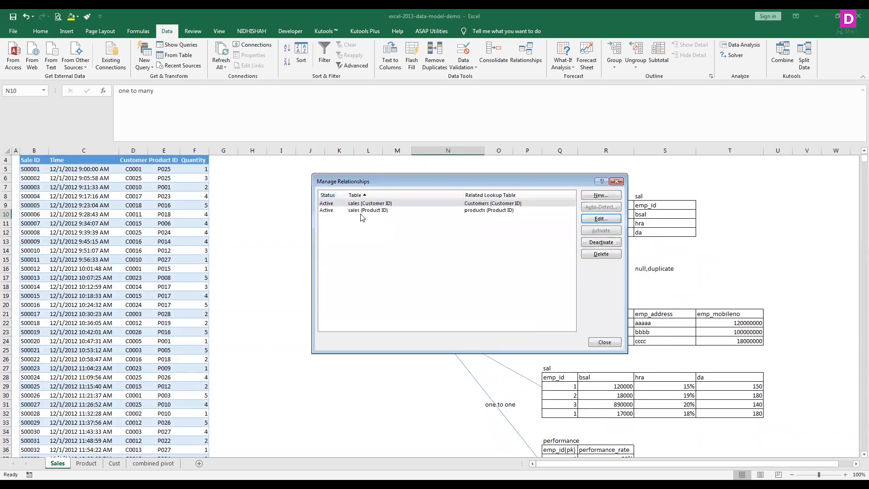
click(363, 212)
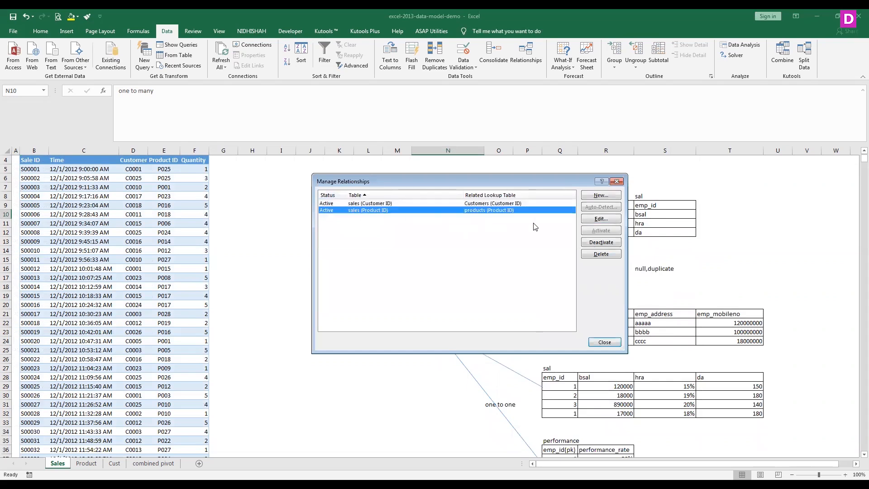
click(605, 219)
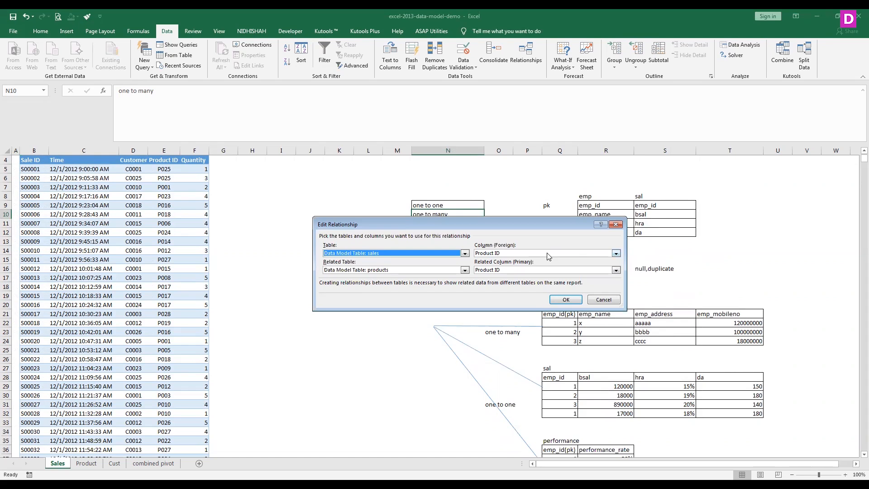
click(600, 300)
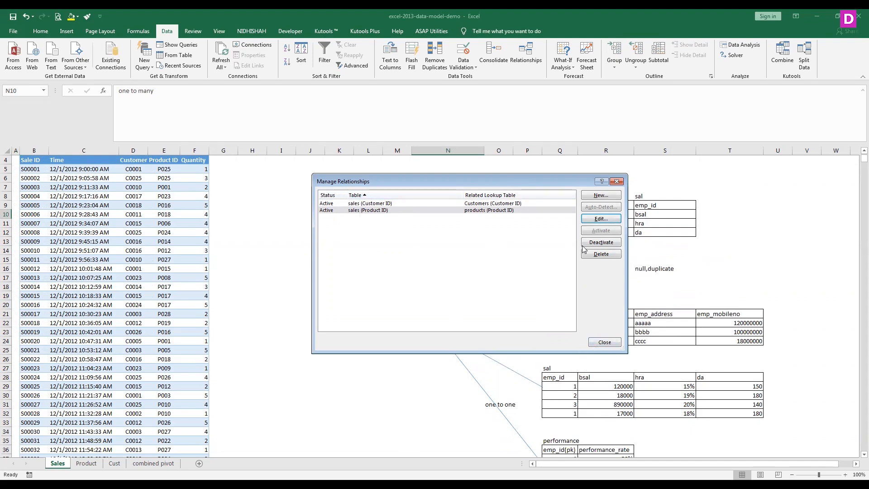
click(615, 182)
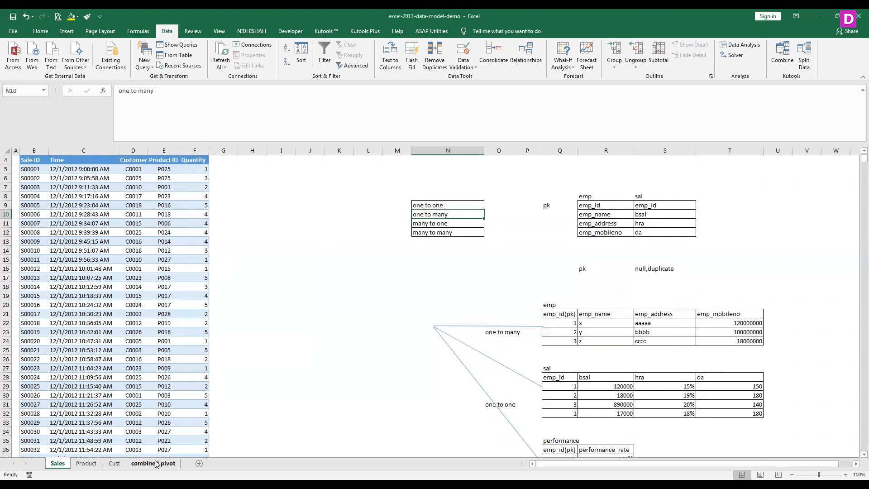
- Review the combined pivot's field list down to the sales fields, and look at the Sales and Cust sheets
click(153, 463)
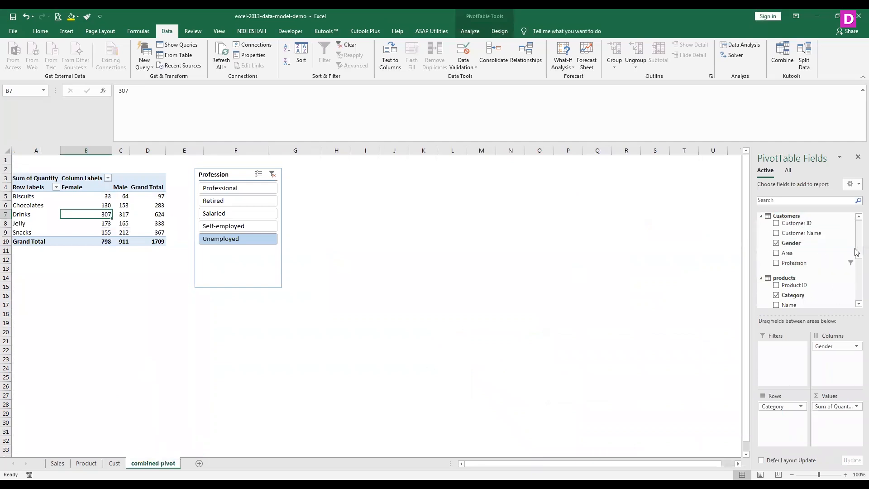
drag(857, 260, 856, 295)
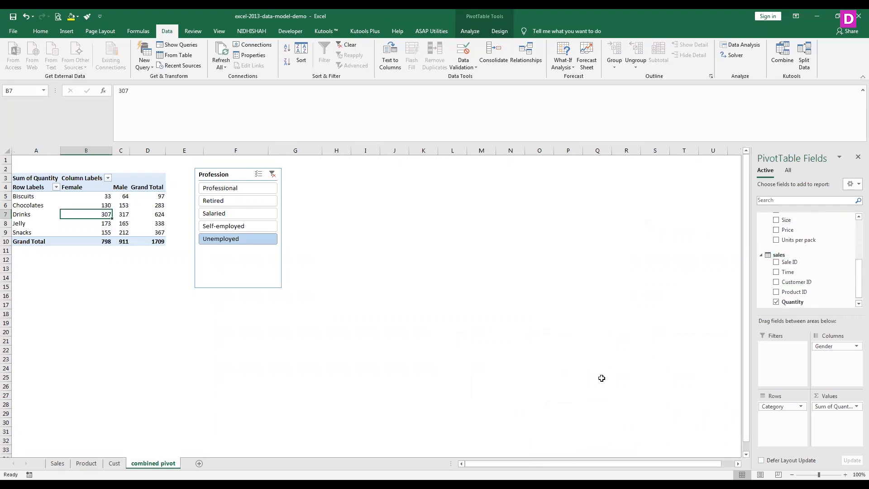
click(58, 463)
click(119, 464)
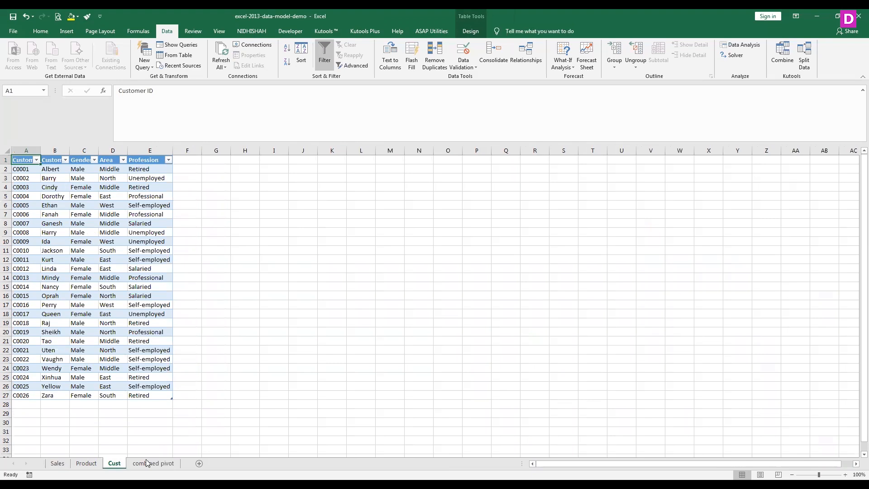
- Insert a blank worksheet after Cust, and check the combined pivot's Customers, products and sales fields before returning to it
click(200, 464)
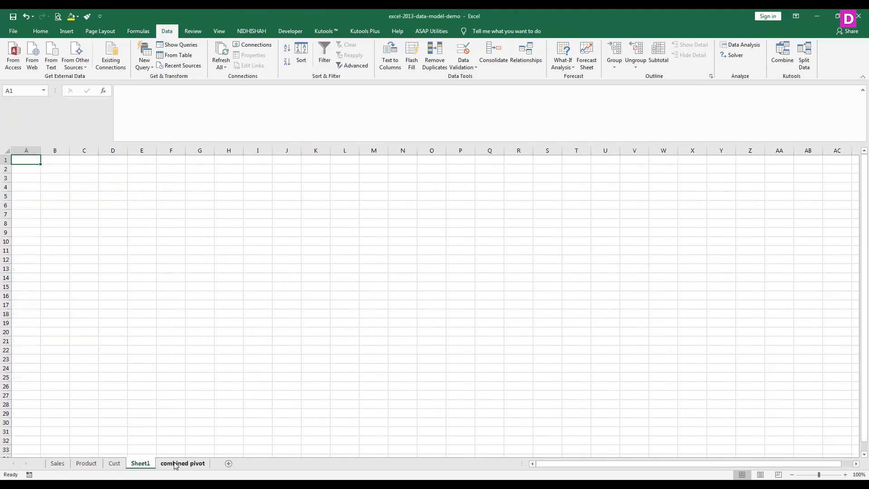
click(163, 464)
scroll(842, 272, up, 5)
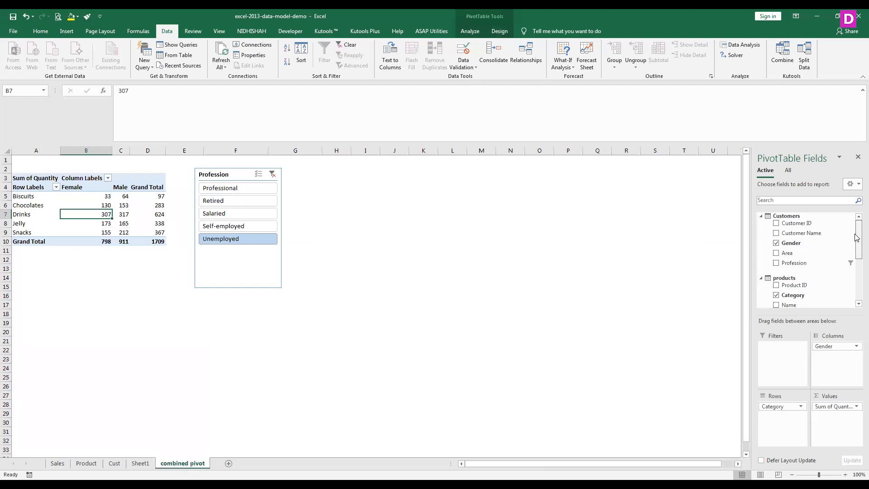
scroll(851, 272, down, 5)
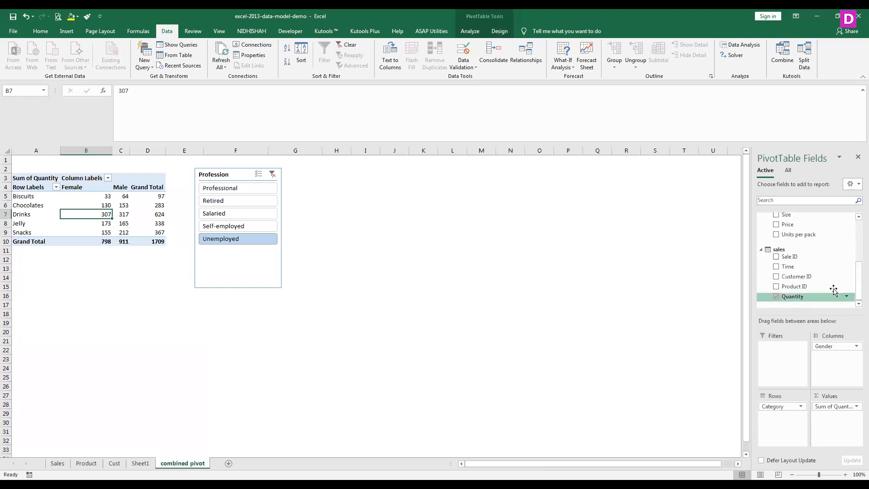
click(136, 466)
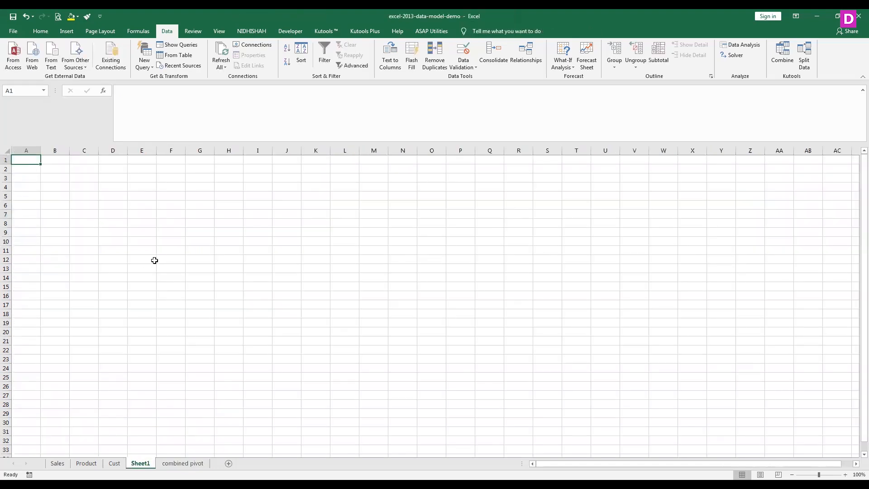
- Look through the Sales, Product, Cust and combined pivot sheets, ending on the blank Sheet1
click(64, 465)
click(87, 463)
click(114, 462)
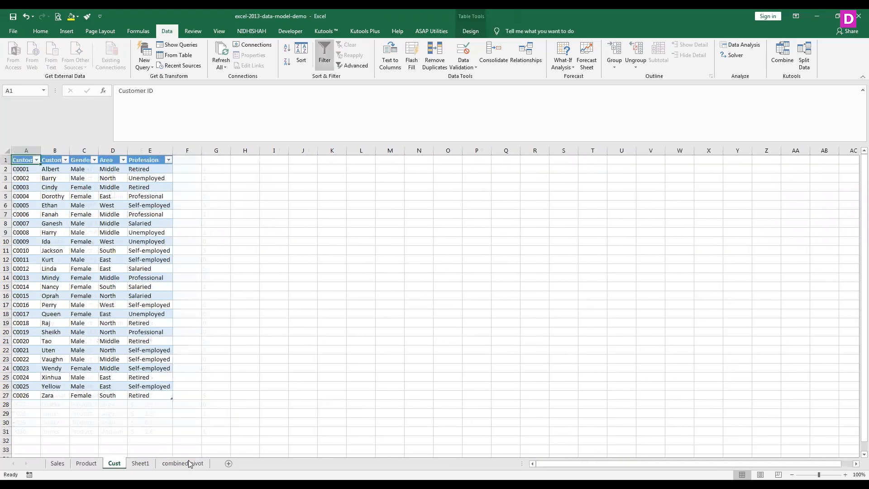
click(183, 463)
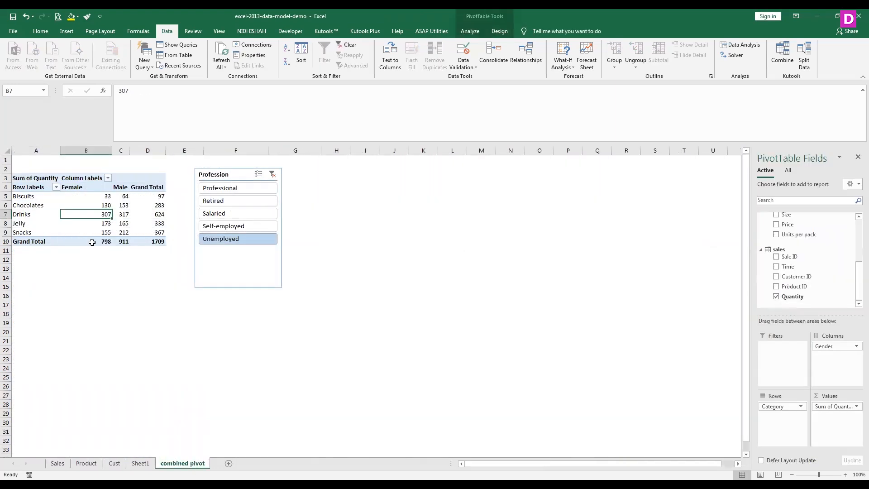
click(141, 463)
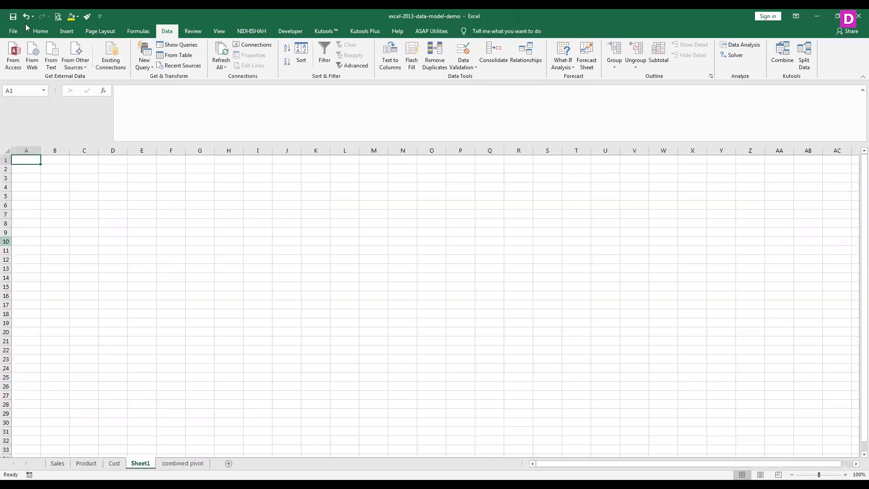
- Start a PivotTable from Sheet1 and inspect the existing connections offered for an external data source
click(63, 31)
click(14, 51)
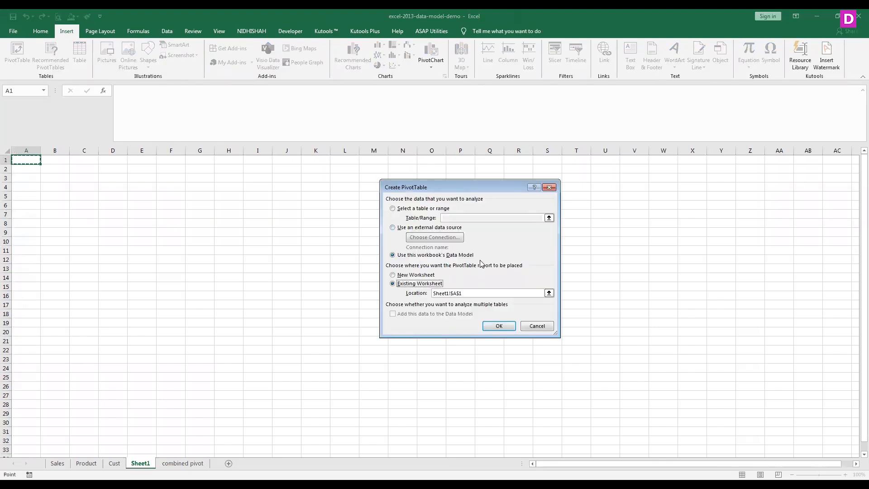
click(408, 277)
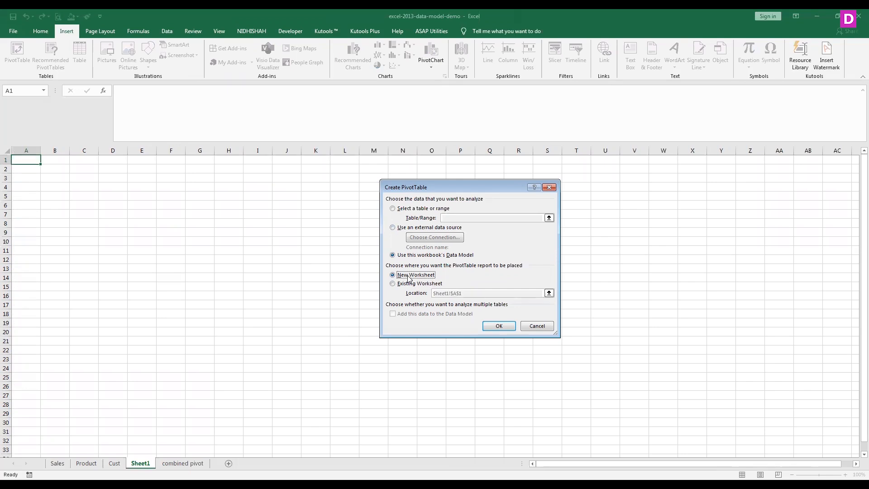
click(403, 228)
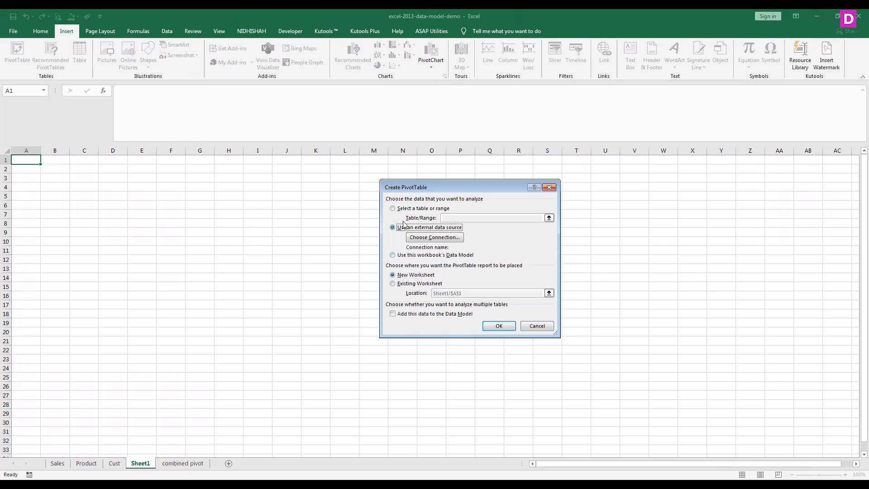
click(408, 210)
click(400, 228)
click(428, 239)
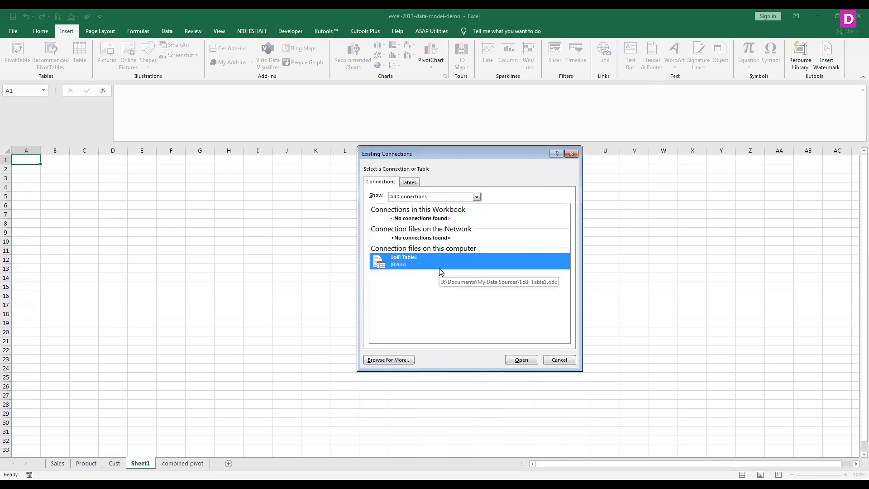
click(569, 361)
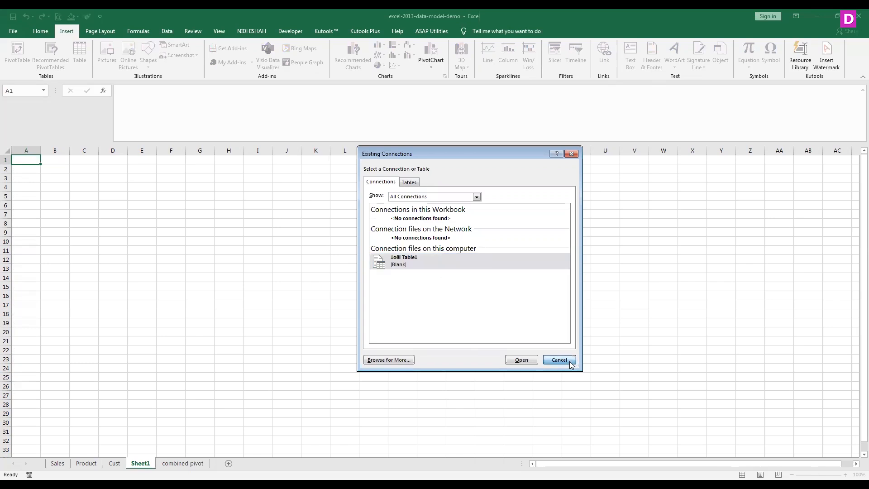
- Create the PivotTable on a new worksheet, using this workbook's Data Model as the source
click(415, 284)
click(416, 274)
click(398, 209)
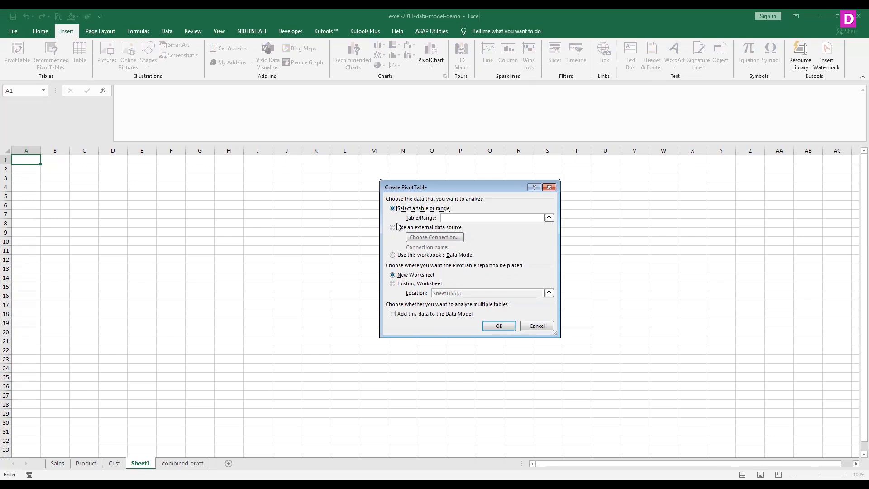
click(398, 255)
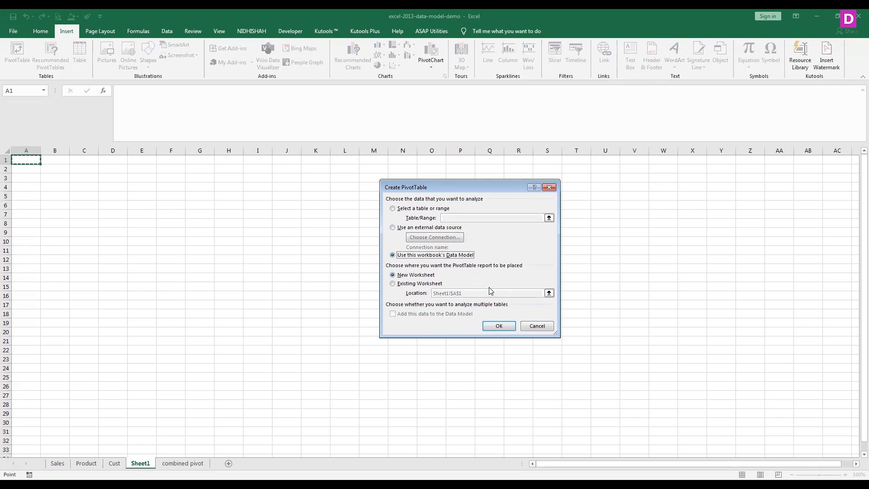
click(505, 324)
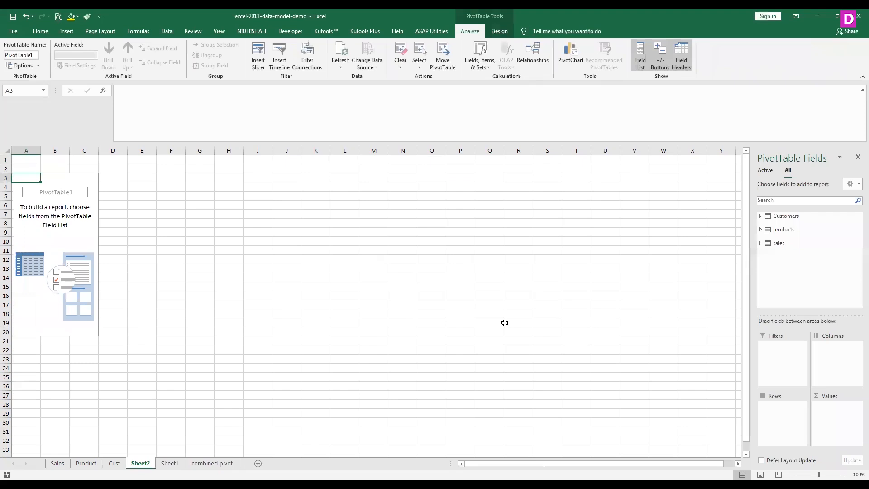
- Examine the fields of the Customers, products and sales tables in the new PivotTable's field list
click(762, 216)
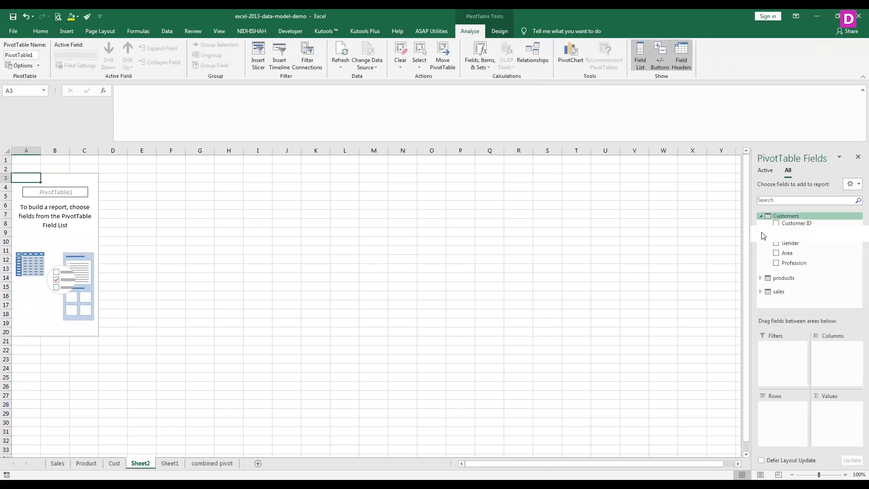
click(760, 216)
click(761, 230)
click(761, 230)
click(761, 243)
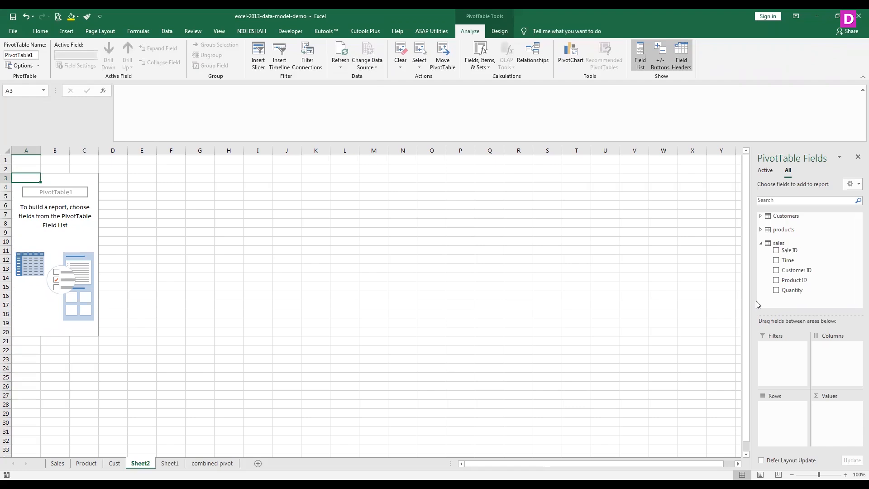
- Delete the pivot worksheet Sheet2 and the blank Sheet1
right_click(136, 464)
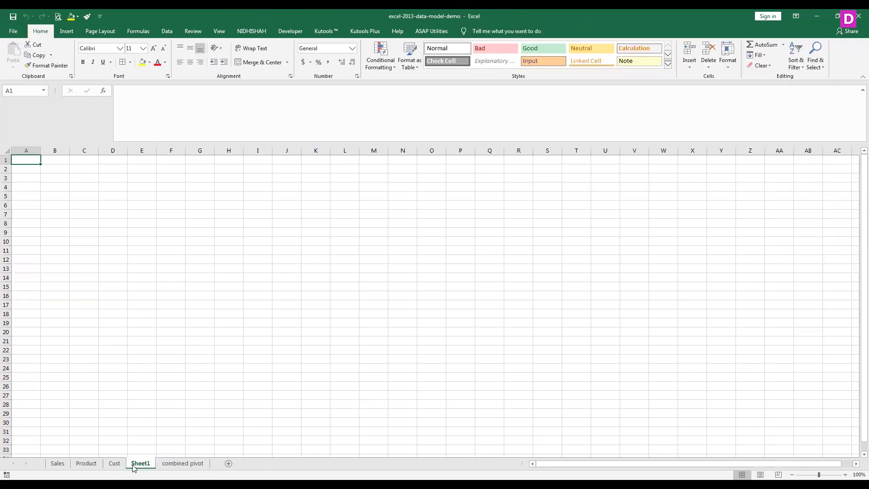
right_click(132, 465)
click(165, 358)
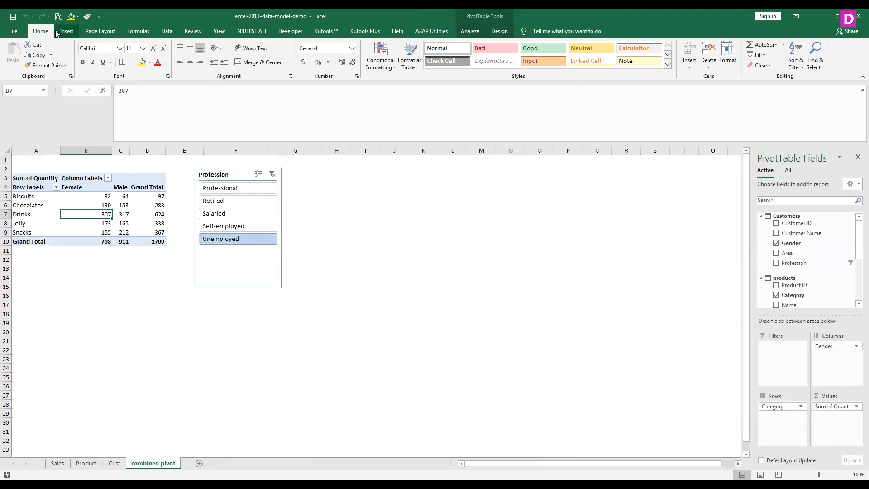
- Add a new blank worksheet after the combined pivot sheet and start a PivotTable from it
click(57, 30)
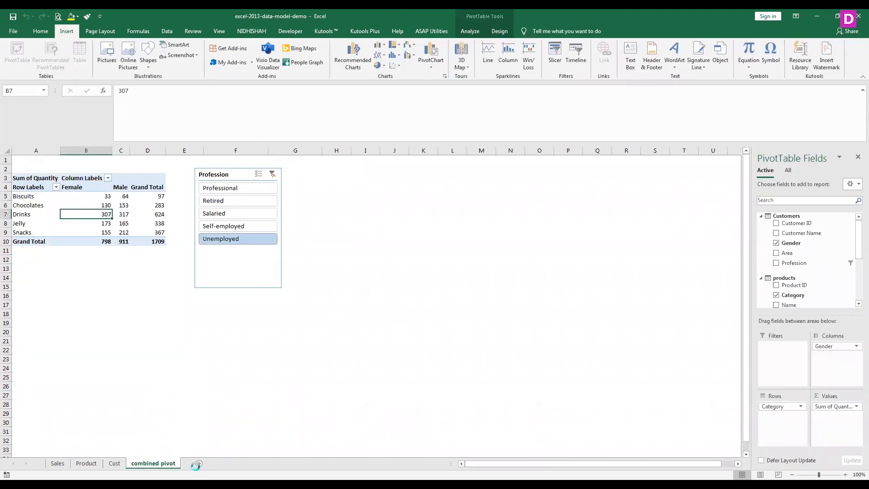
click(199, 463)
click(18, 52)
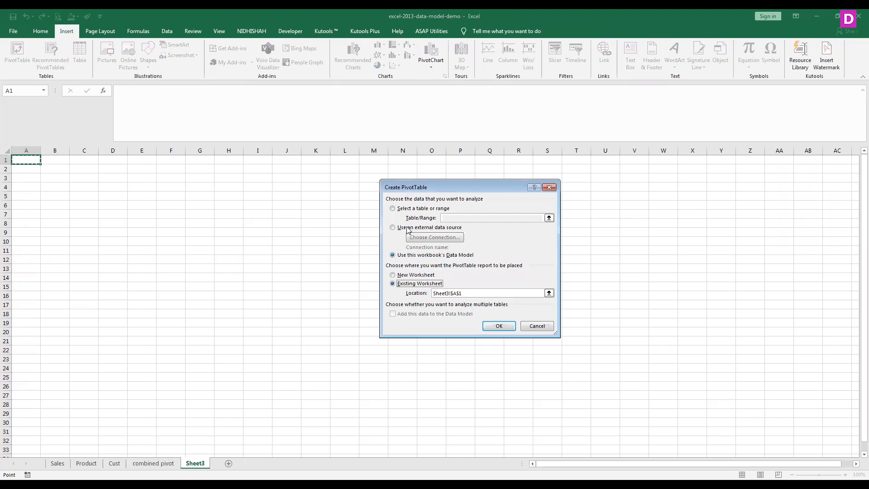
- Try to create the PivotTable from a blank table or range with its data added to the Data Model
click(405, 209)
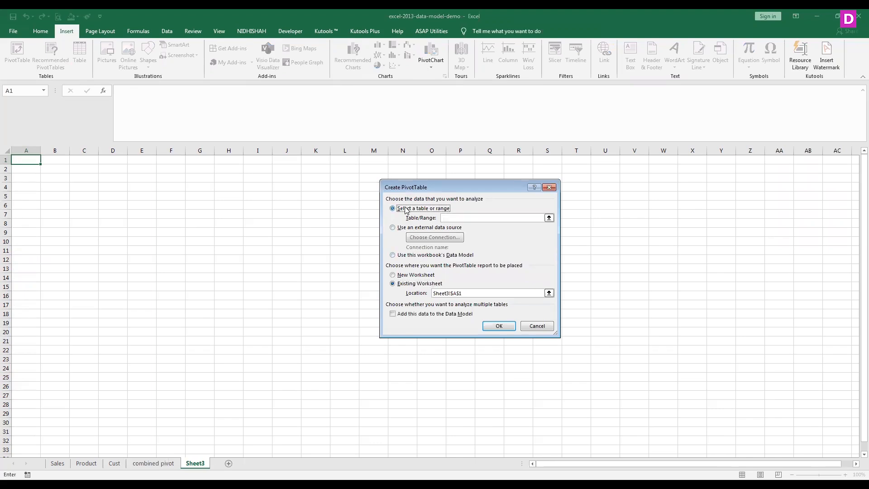
click(411, 315)
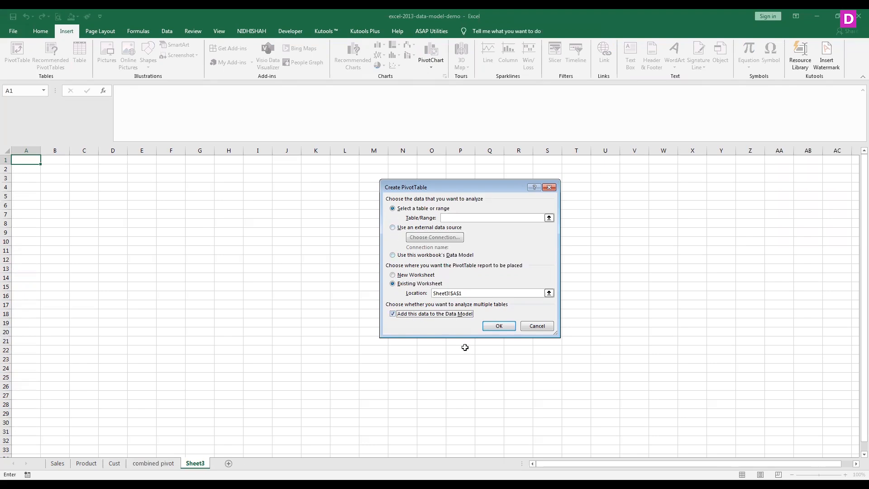
click(495, 326)
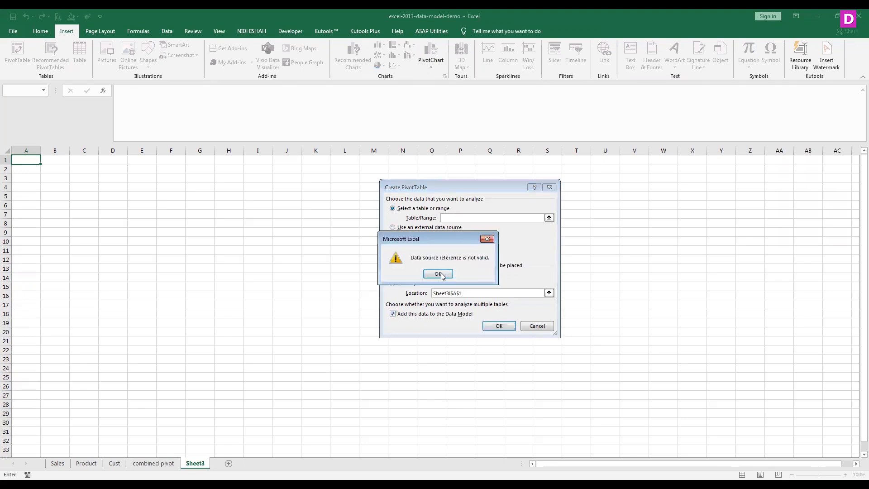
click(439, 274)
- Create the PivotTable at cell A1 of the existing Sheet3, using this workbook's Data Model as the source
click(394, 256)
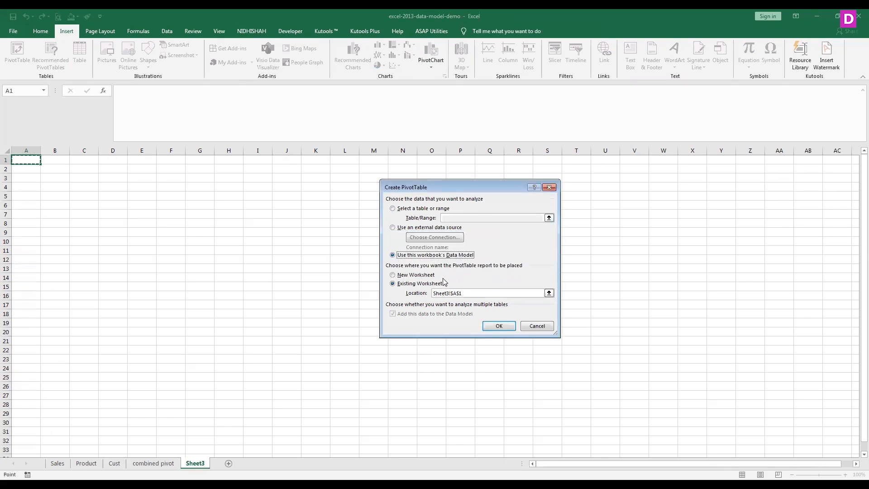
click(428, 279)
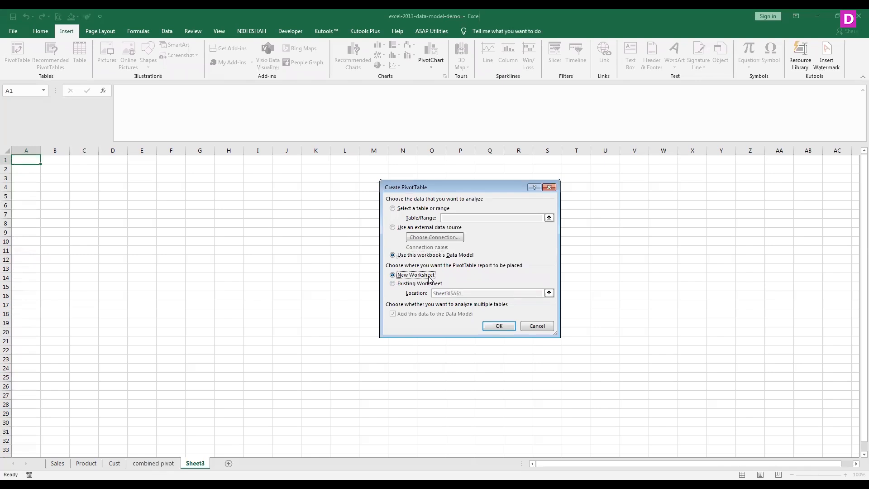
click(430, 285)
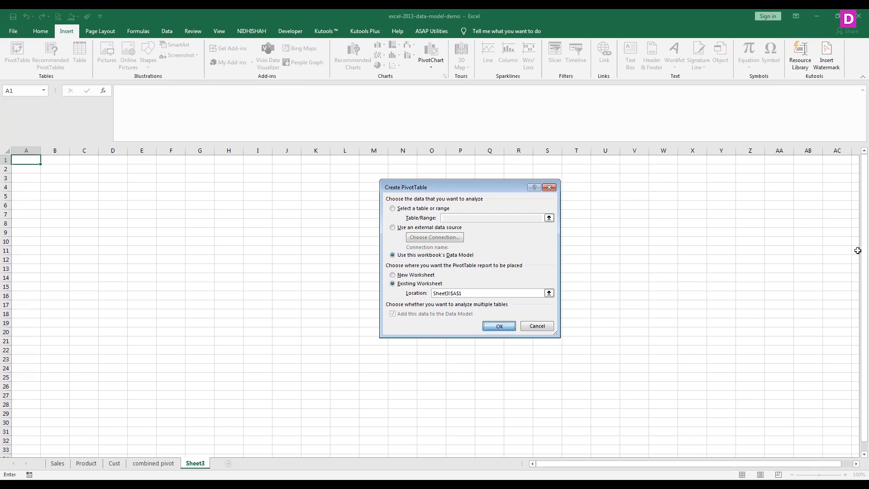
click(498, 326)
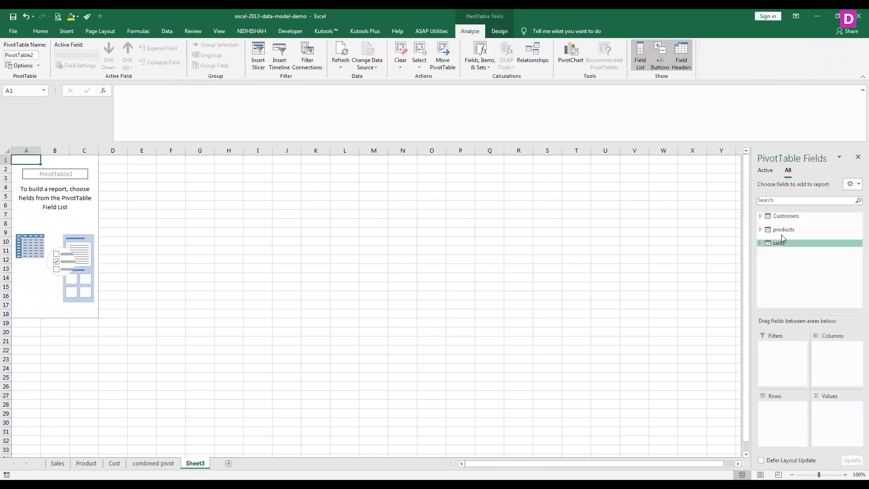
- Expand the Customers, products and sales tables in the field list to show their fields
click(760, 216)
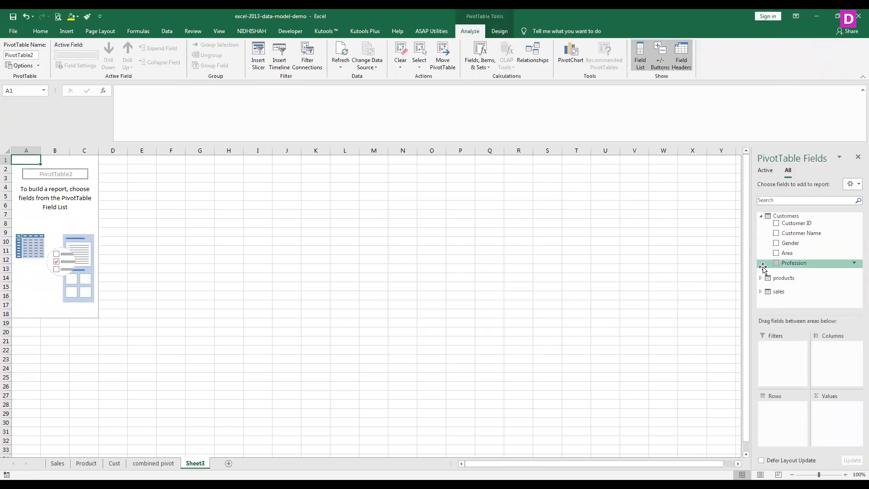
click(760, 278)
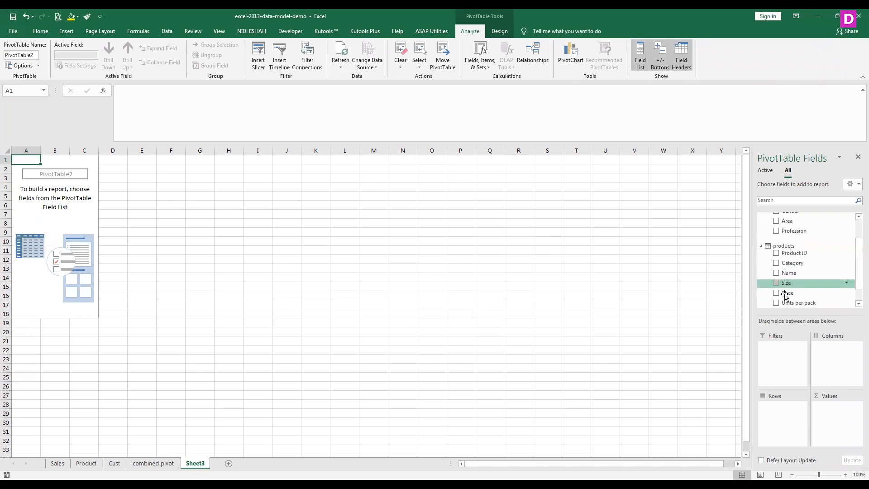
click(857, 304)
click(857, 304)
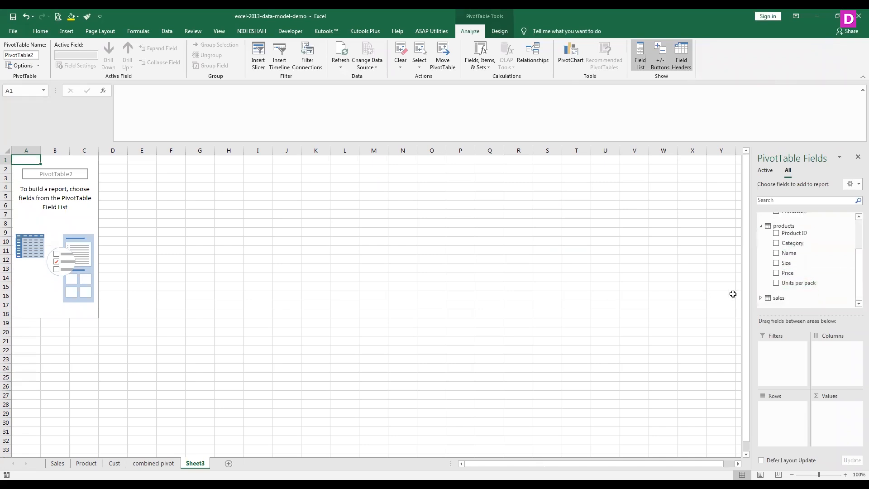
click(762, 298)
drag(857, 262, 856, 224)
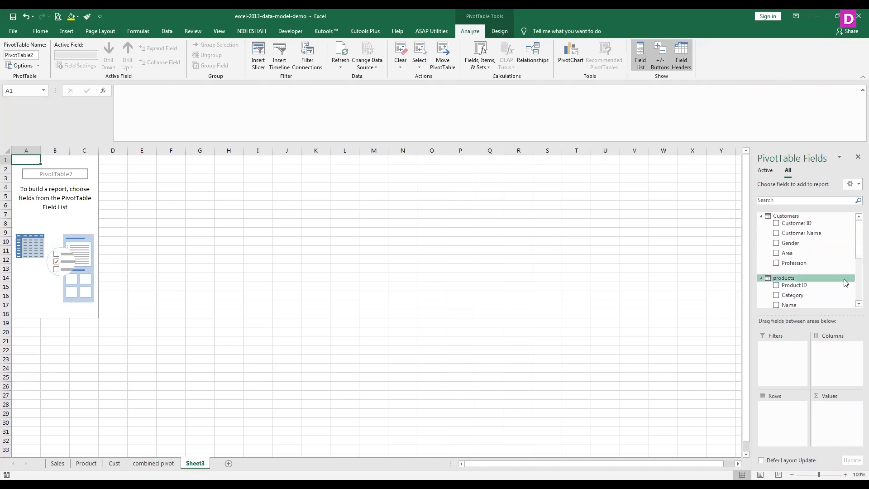
- Lay out the PivotTable with Gender from Customers as columns and Units per pack from products as rows
drag(788, 244, 785, 413)
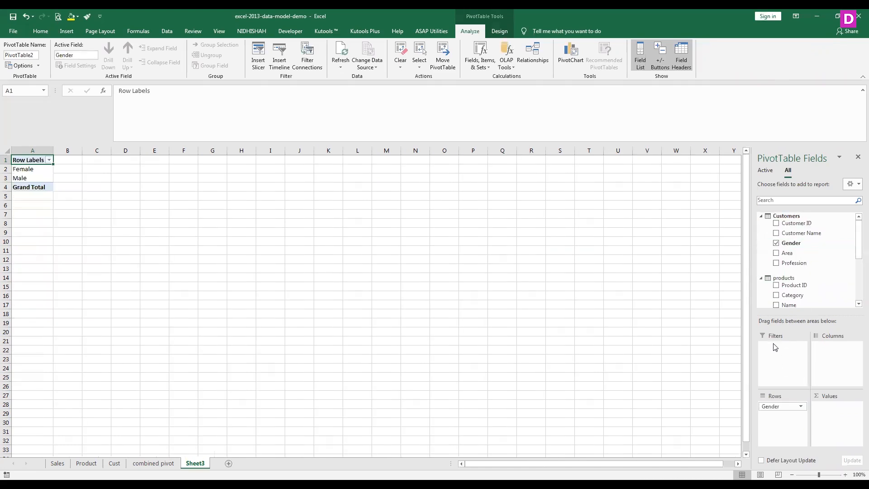
click(857, 304)
click(857, 304)
click(857, 304)
drag(799, 284, 834, 357)
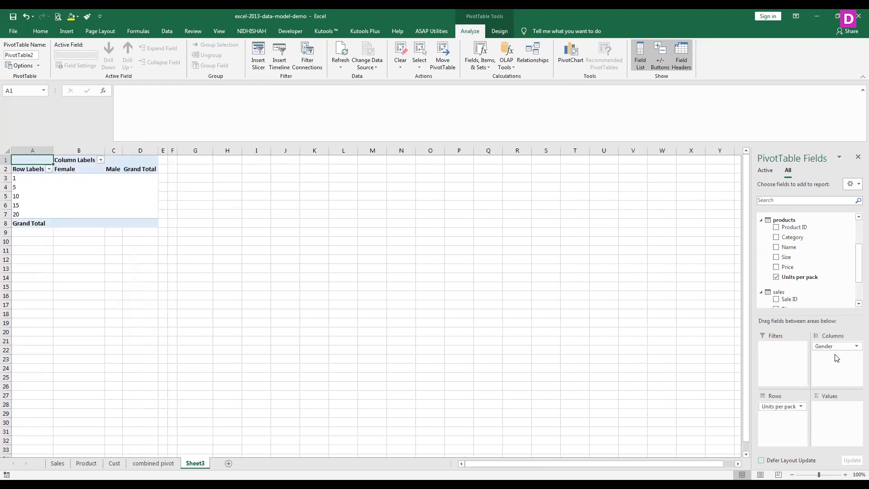
- Add the sales table's Quantity field to the PivotTable's values as a sum
click(858, 304)
click(858, 304)
click(857, 304)
drag(791, 297, 834, 419)
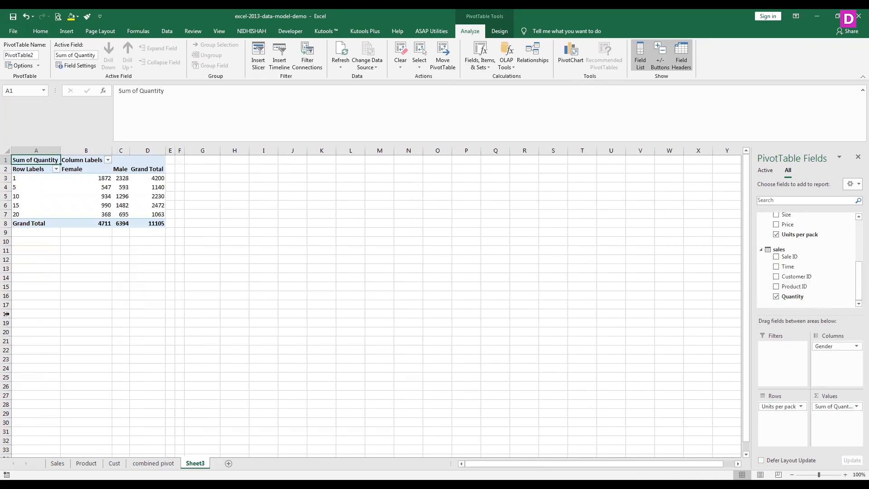
- Replace Units per pack with the products table's Category field in the PivotTable's rows, and check the Biscuits quantities by gender
scroll(857, 295, up, 3)
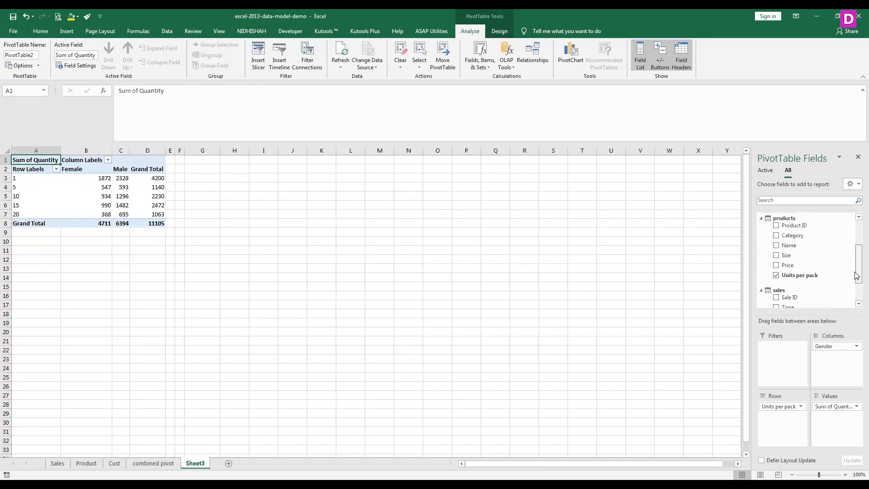
drag(781, 408, 823, 261)
drag(791, 235, 785, 408)
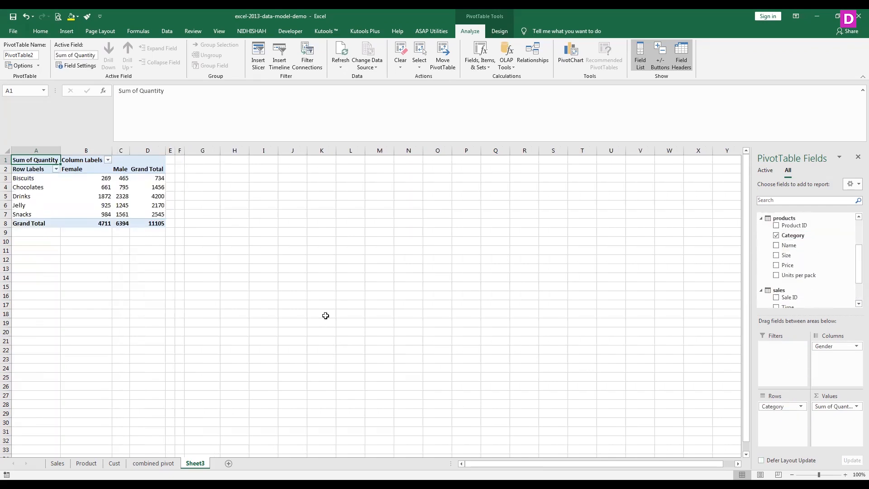
click(107, 178)
click(127, 178)
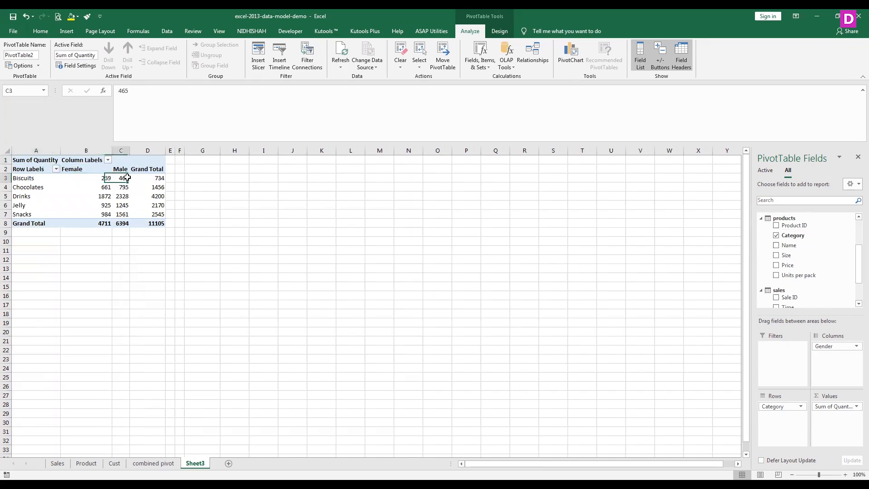
drag(857, 259, 855, 216)
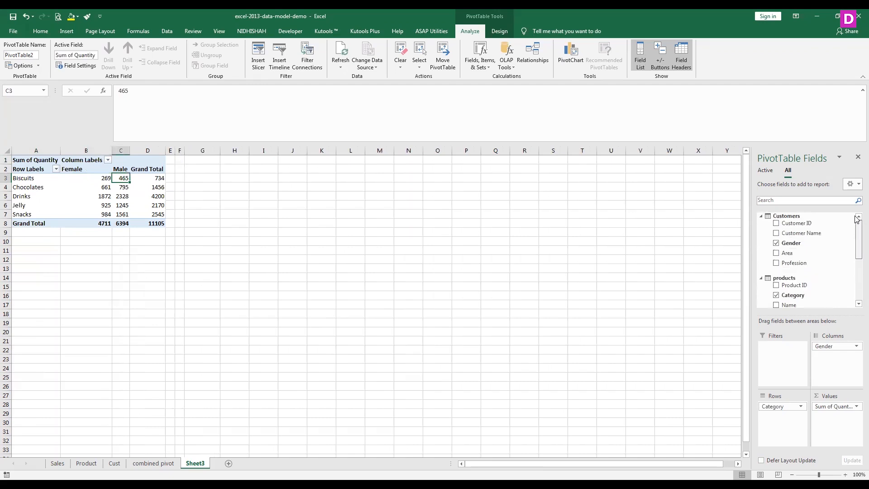
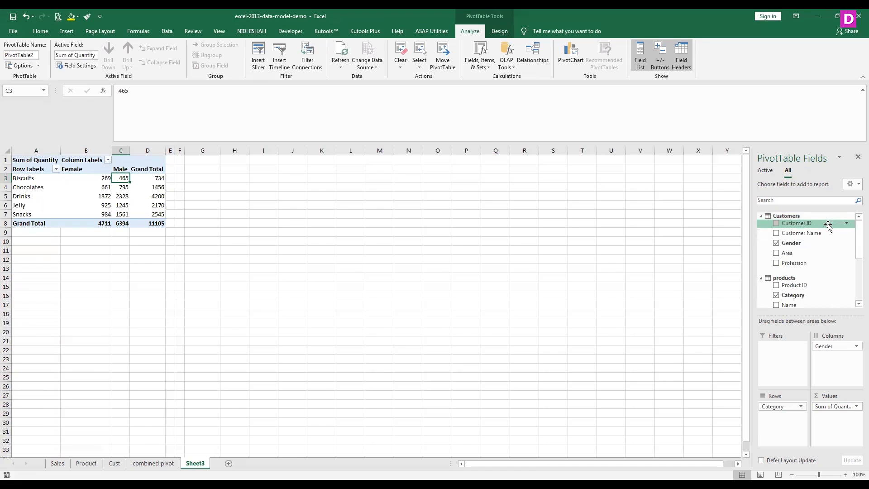
click(435, 378)
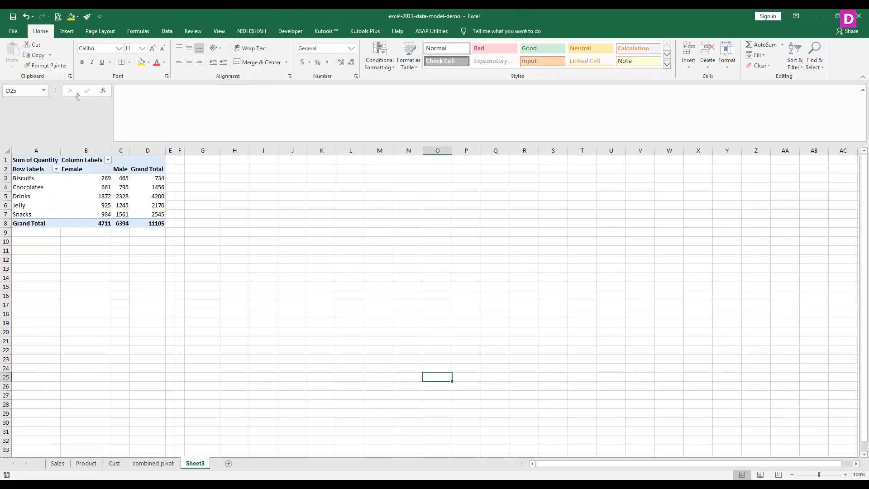
click(67, 31)
click(18, 50)
click(424, 228)
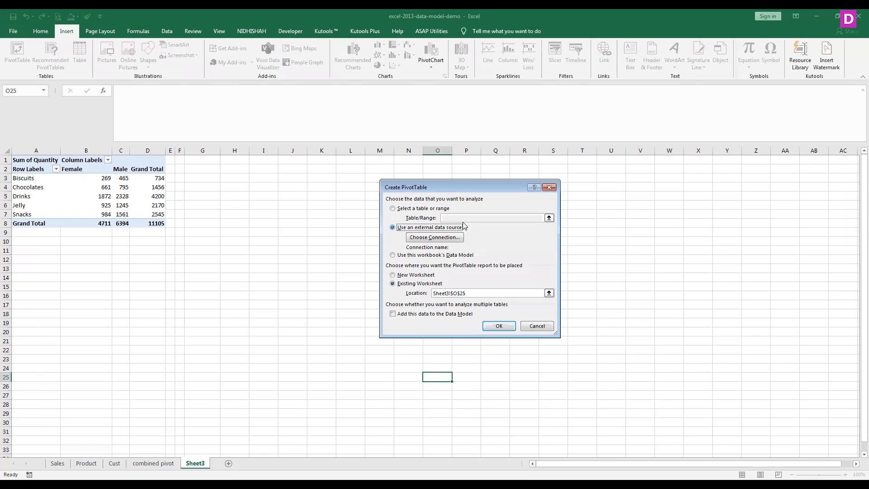
click(538, 326)
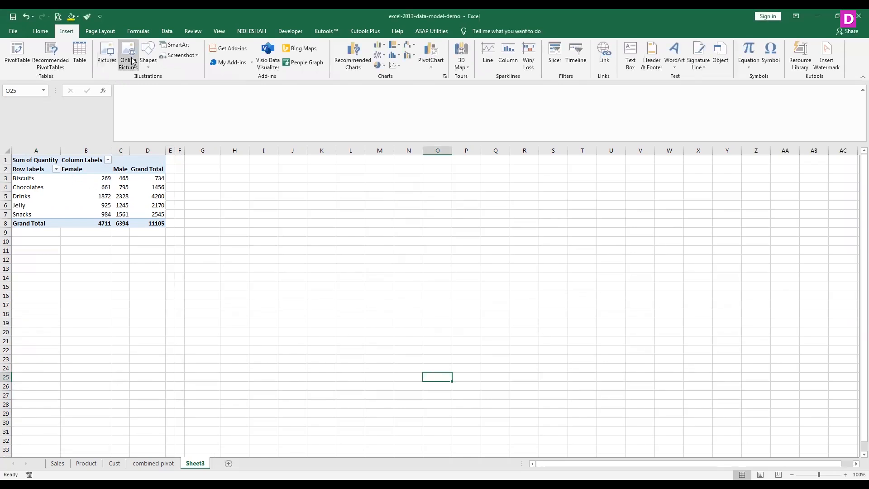
click(379, 45)
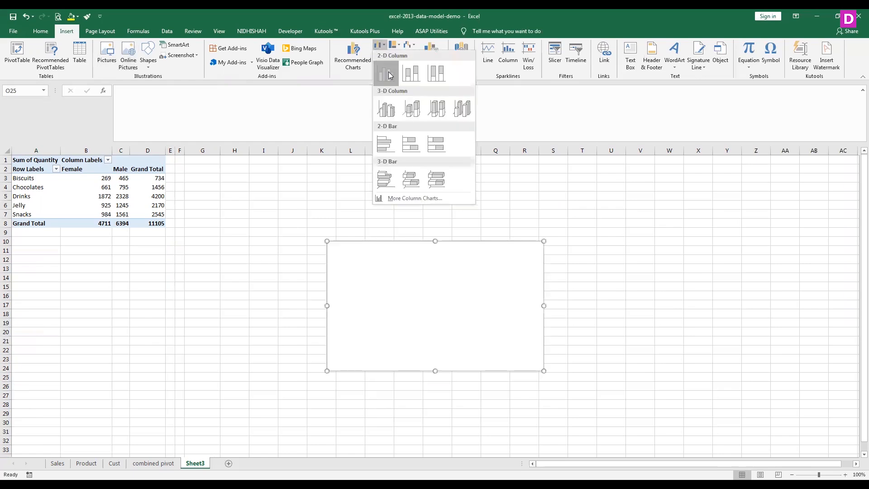
click(390, 76)
key(Delete)
- Insert a 2-D clustered column PivotChart from the category-by-gender PivotTable on Sheet3
click(80, 196)
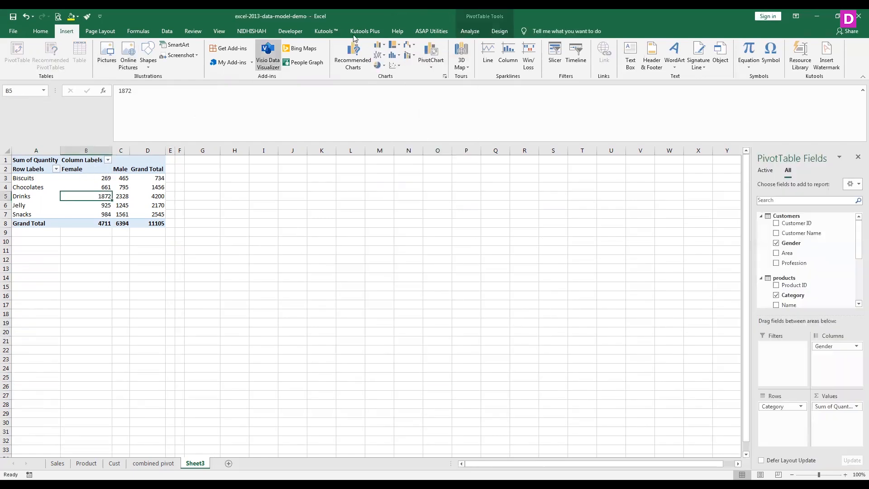
click(378, 45)
click(385, 72)
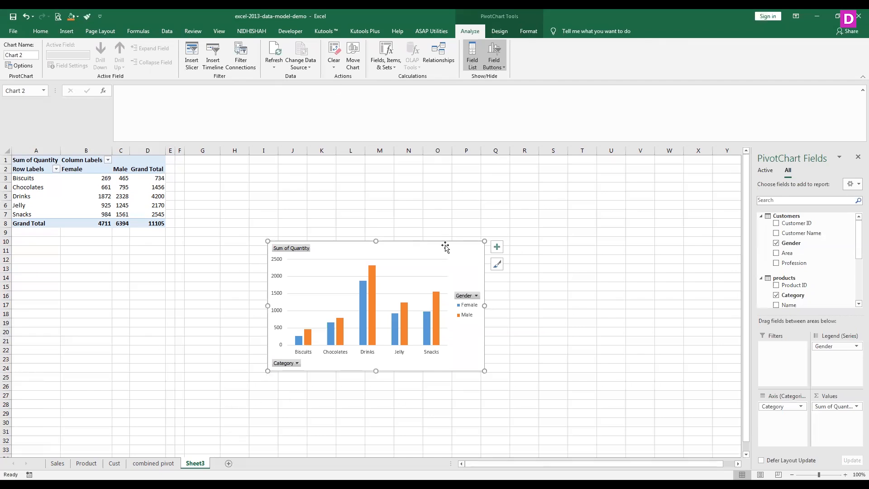
- Apply the dark-background chart style with outlined columns to the PivotChart, leaving its chart type as clustered column
click(502, 31)
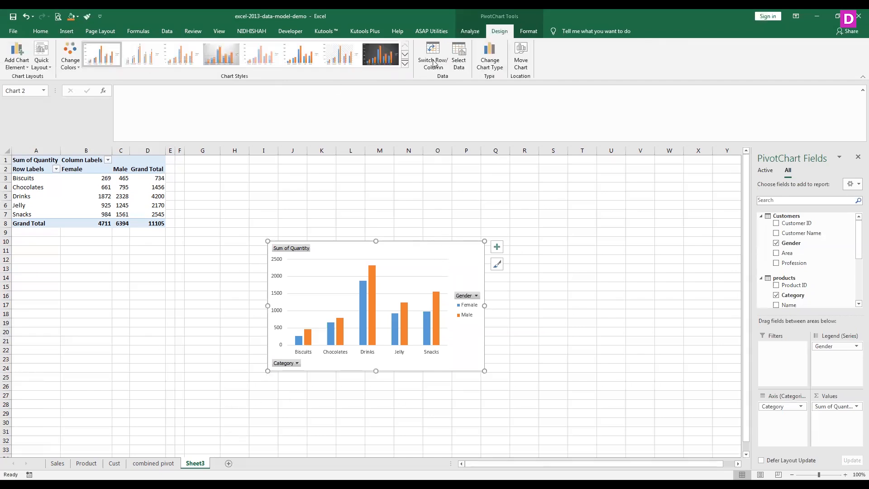
click(404, 64)
click(222, 80)
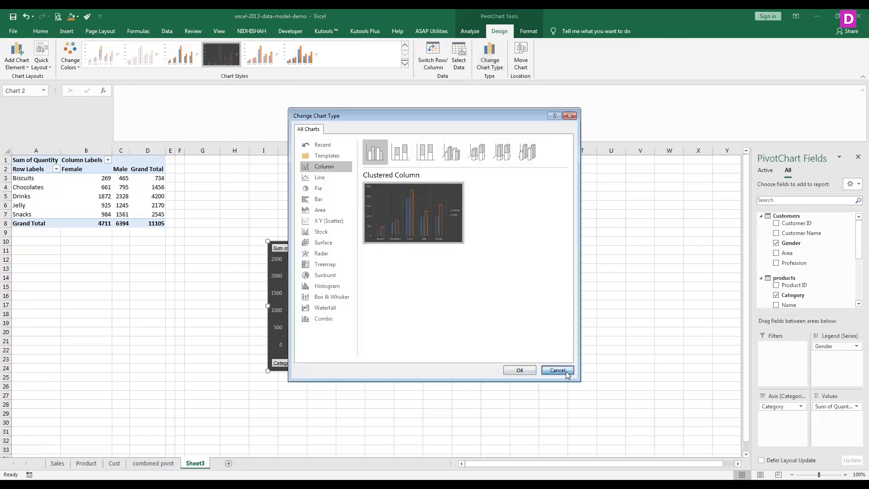
click(557, 369)
click(470, 32)
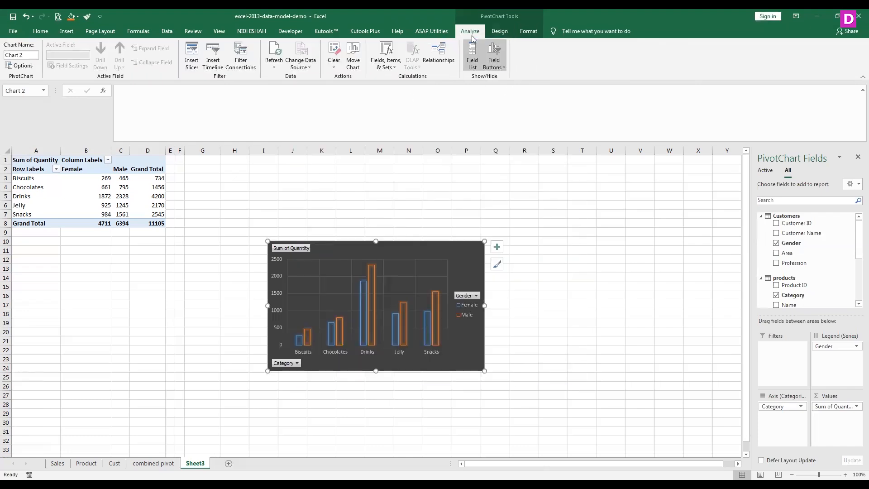
click(501, 32)
click(528, 31)
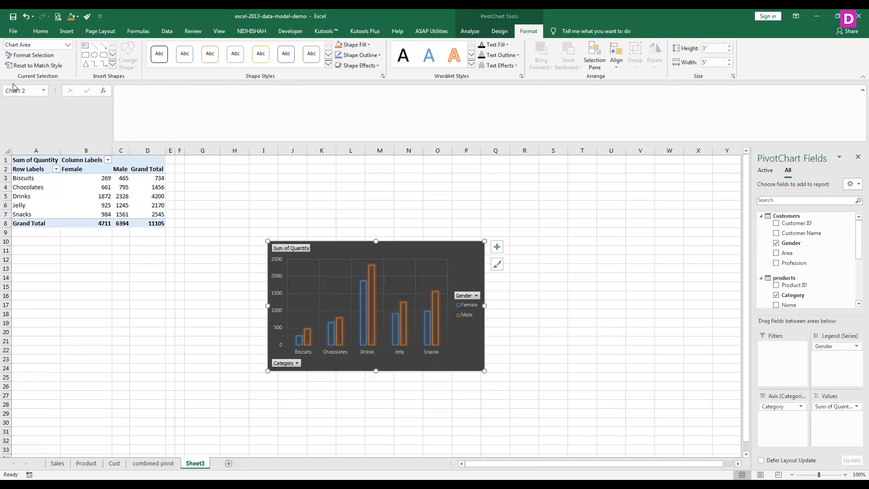
click(471, 32)
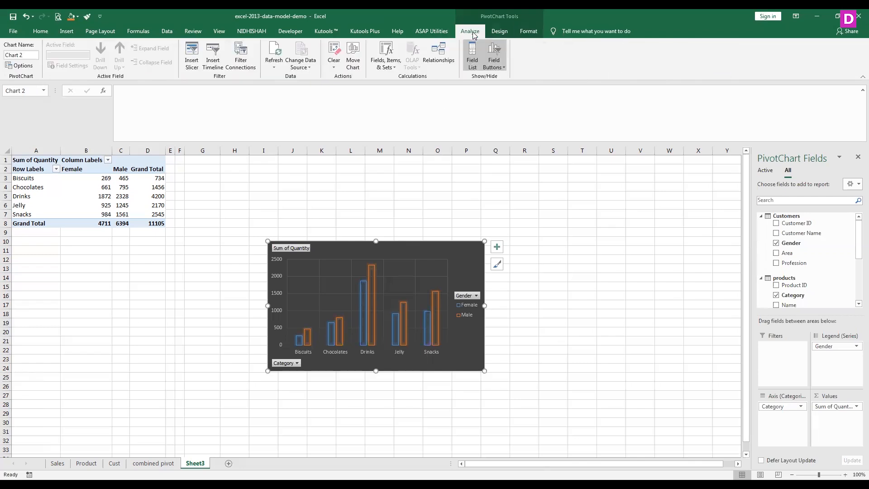
- Add data labels at the inside end of the PivotChart's columns
click(500, 33)
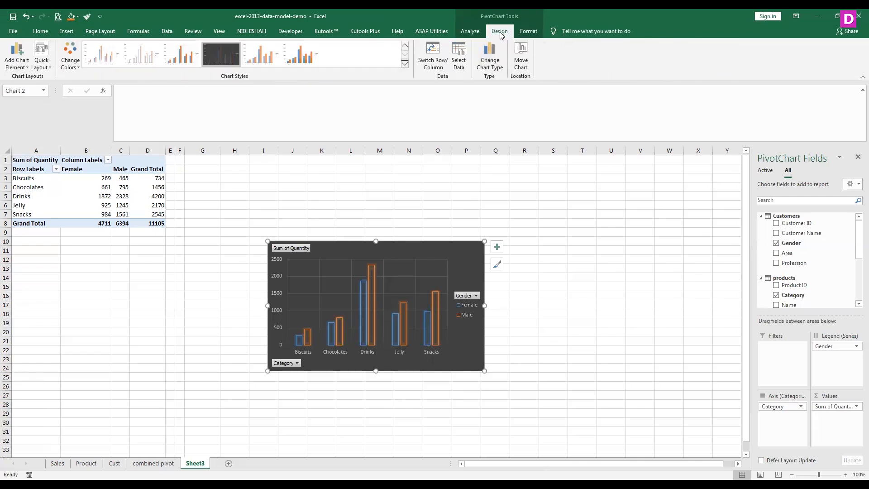
click(41, 66)
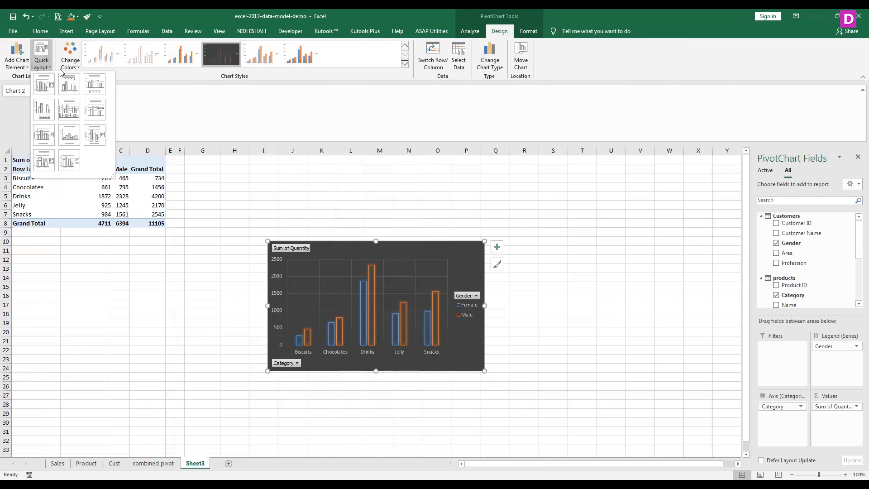
click(19, 67)
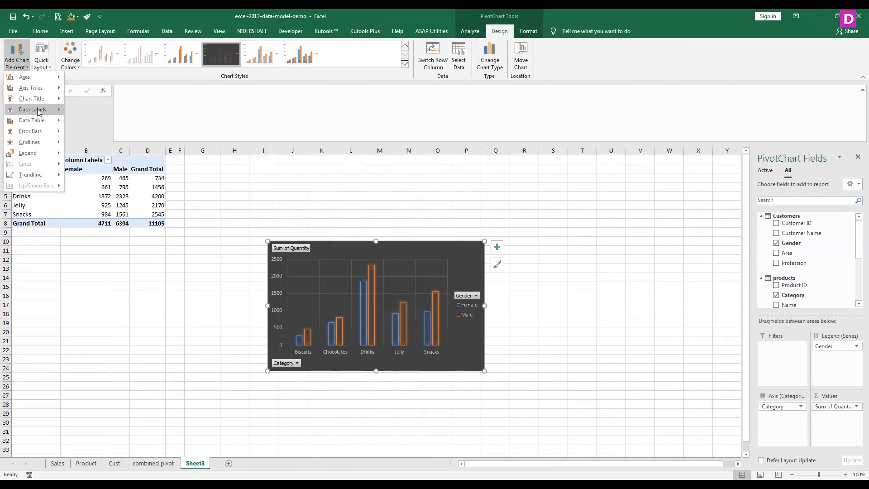
mouse_move(38, 111)
click(96, 154)
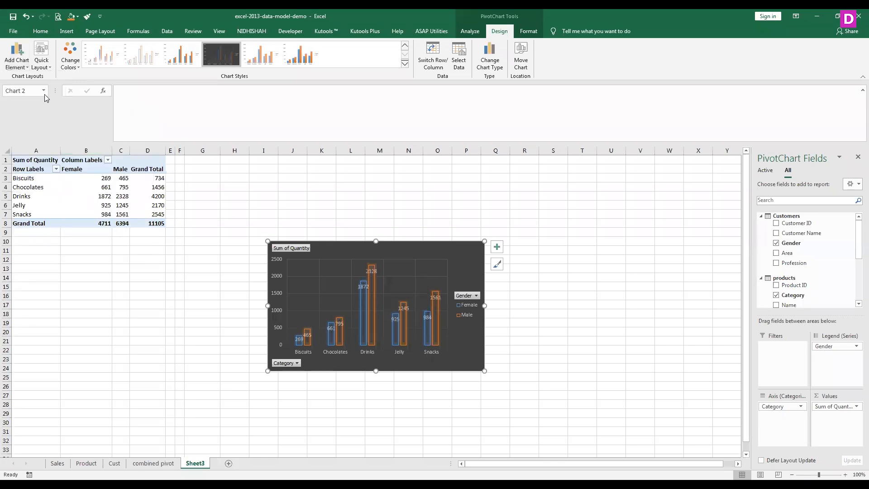
- Switch the PivotChart to the white-background chart style with shaded, solid blue and orange columns
click(267, 62)
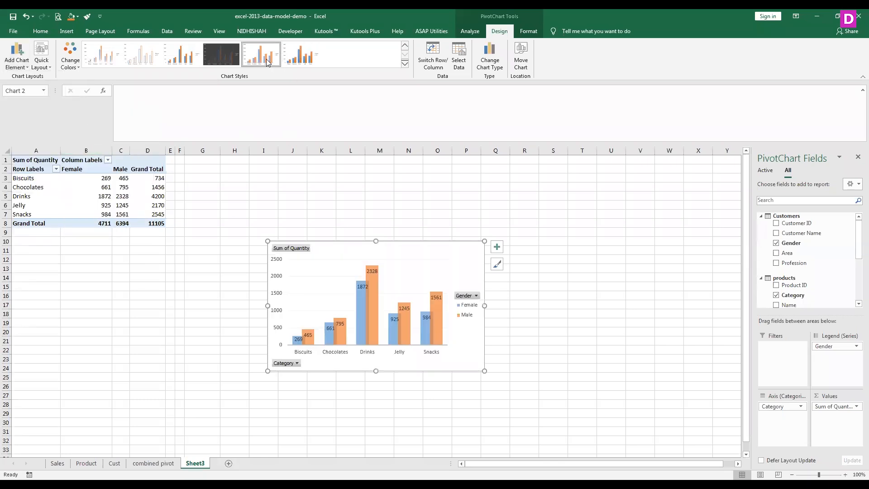
click(406, 67)
click(314, 86)
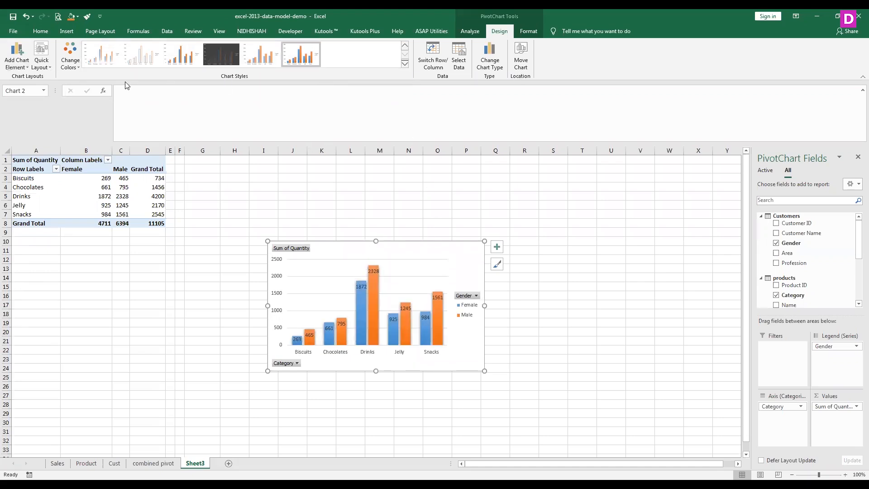
- Insert a slicer for the Customers table's Gender field and place it to the right of the PivotChart
click(533, 31)
click(478, 33)
click(193, 57)
drag(471, 179, 630, 186)
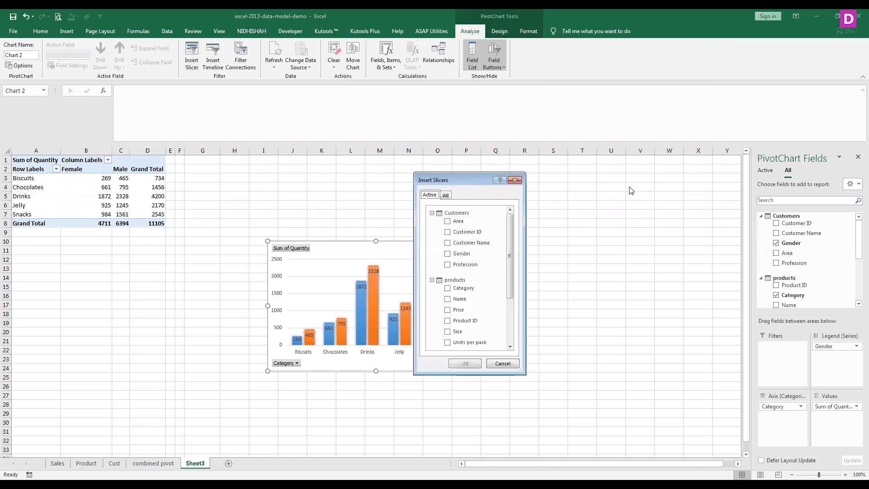
click(606, 260)
click(618, 371)
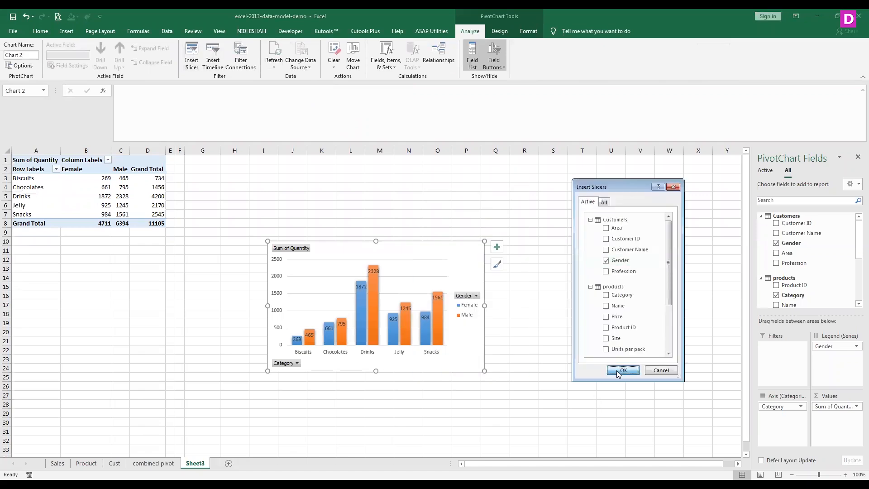
drag(400, 254, 606, 255)
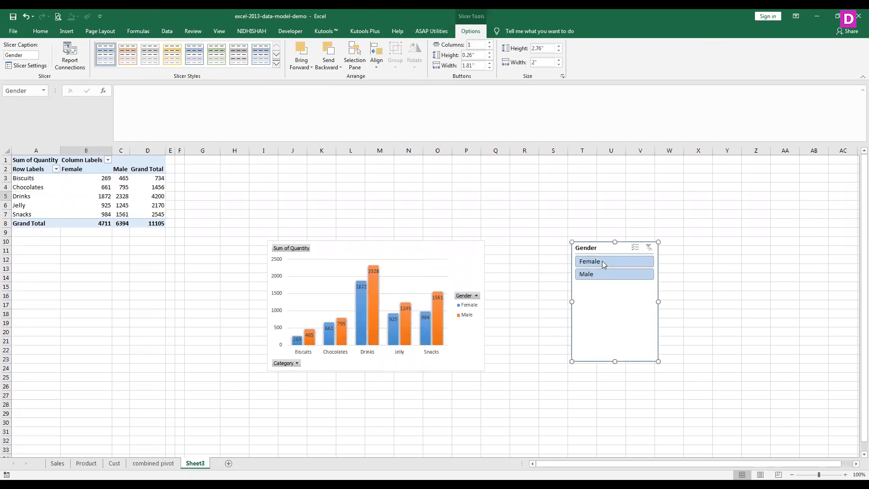
- Filter the PivotTable and chart with the Gender slicer by Female, by Male, and back to Female
click(601, 264)
click(603, 274)
click(605, 264)
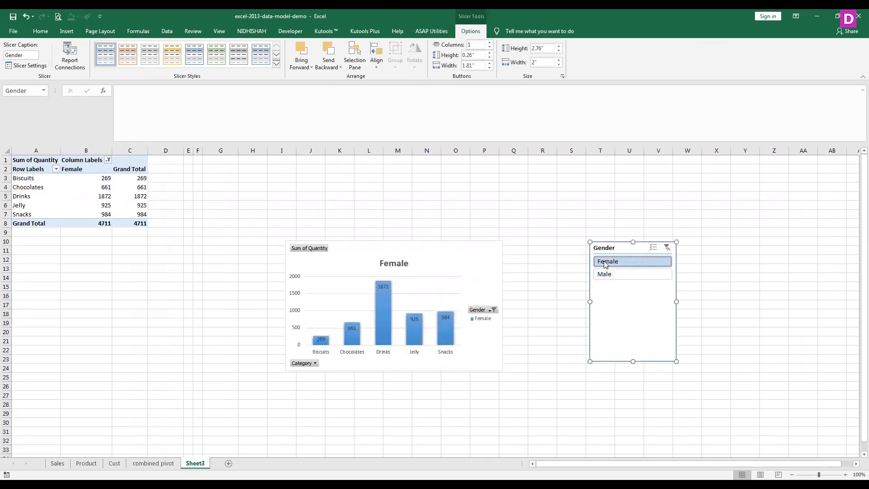
right_click(384, 319)
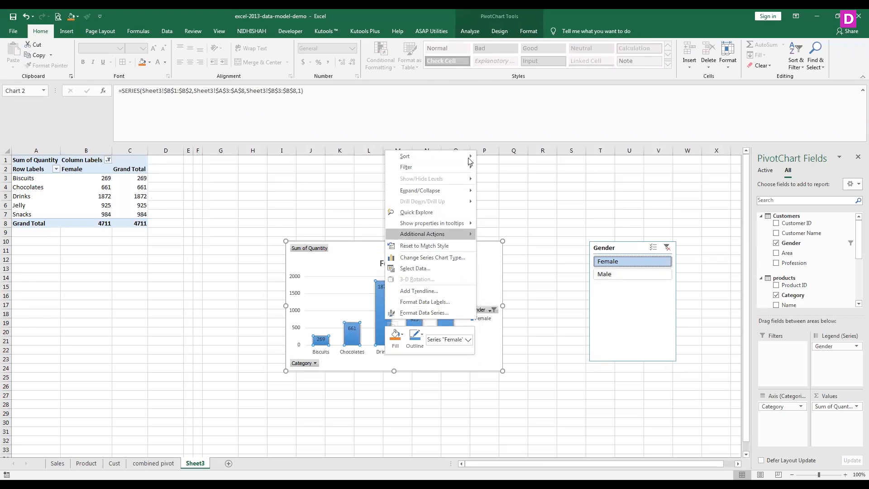
mouse_move(468, 158)
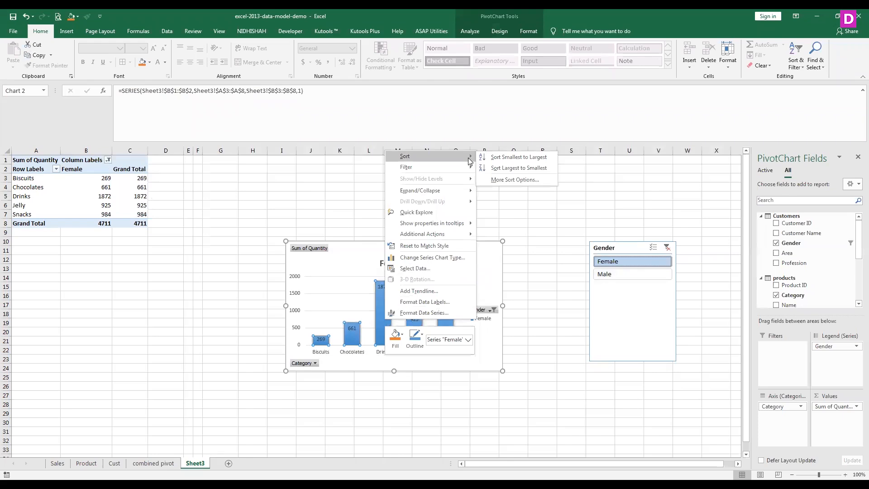
click(439, 312)
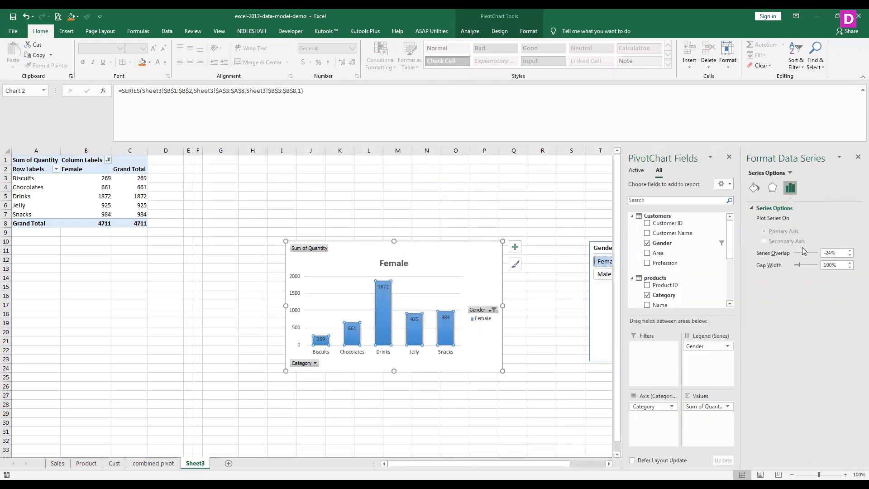
click(856, 158)
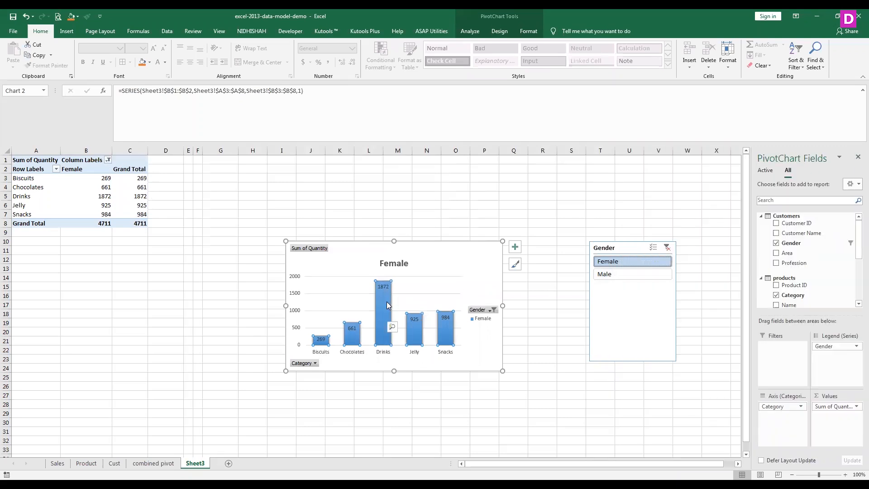
- Fill the Female series' columns in the PivotChart with standard red
right_click(386, 301)
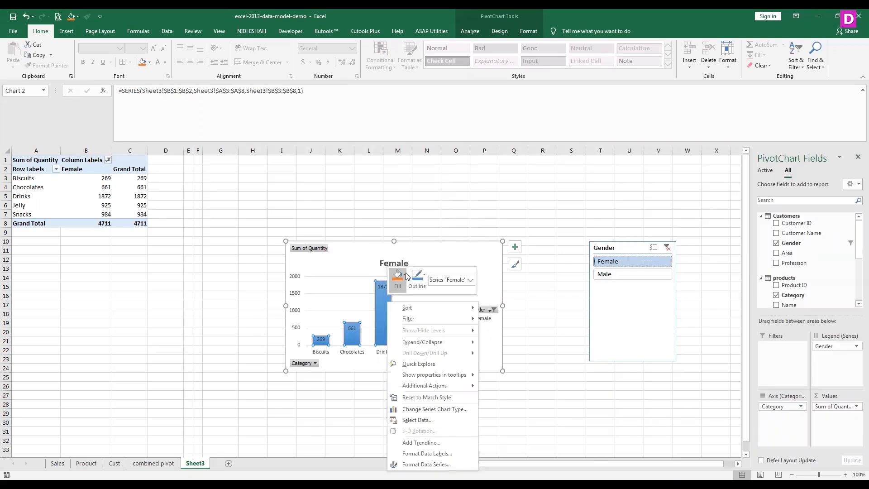
click(405, 274)
click(401, 368)
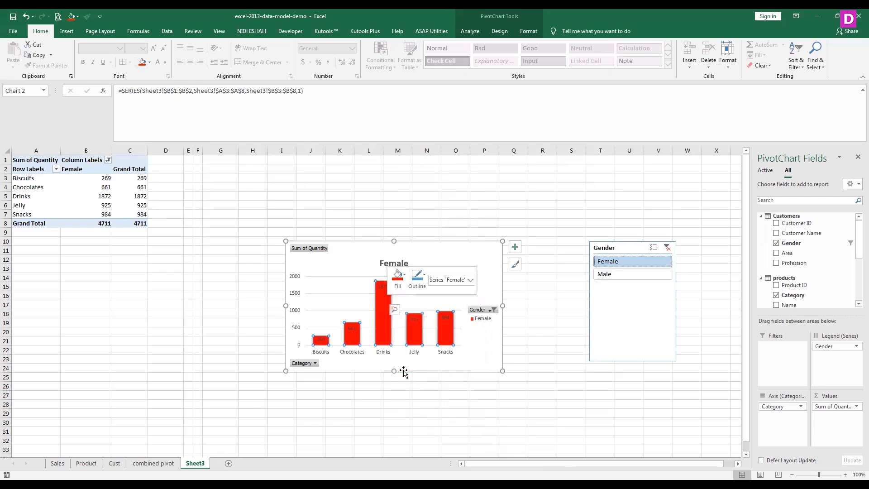
- Change the Female series' fill to a custom pink, and switch the Gender slicer to Male and back to Female to compare
click(405, 274)
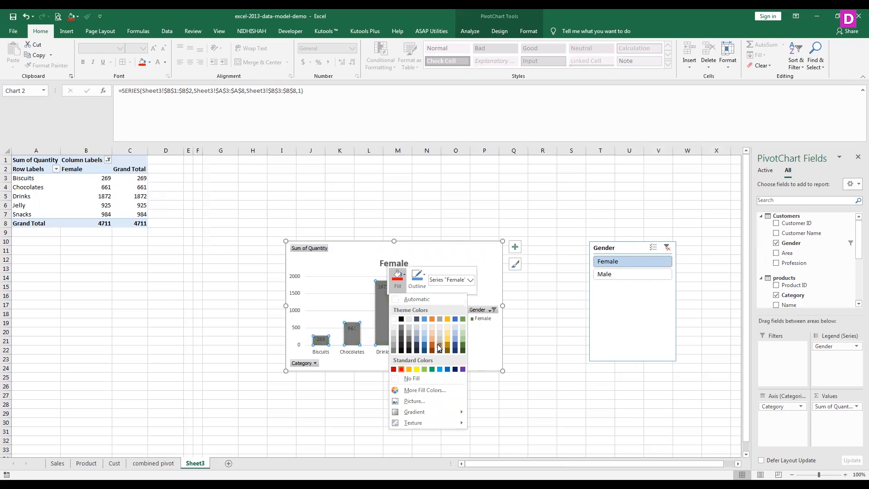
click(425, 391)
click(622, 259)
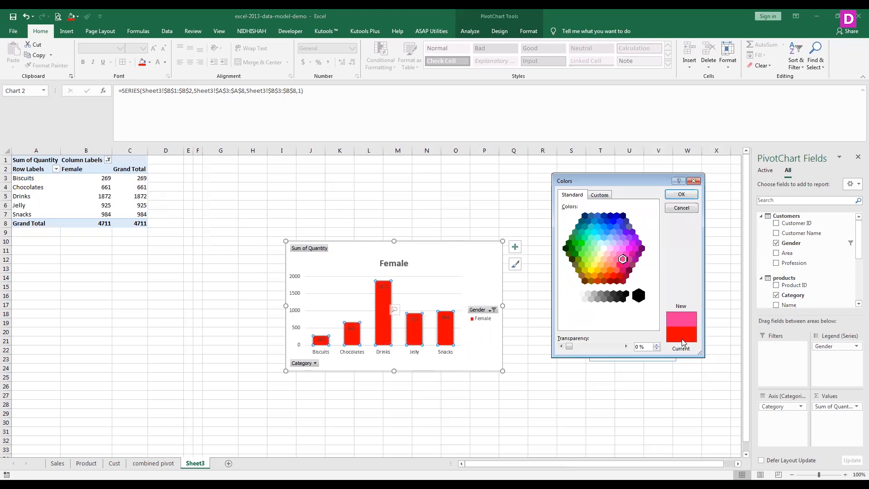
click(681, 194)
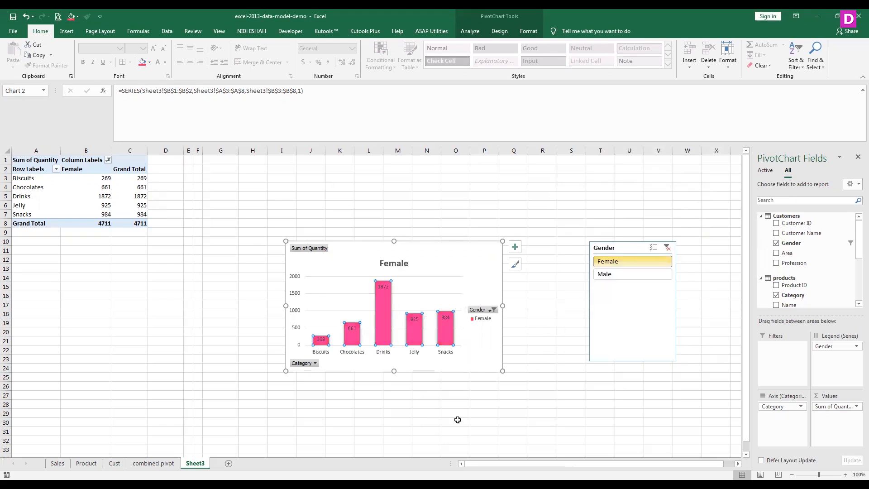
click(615, 276)
click(619, 262)
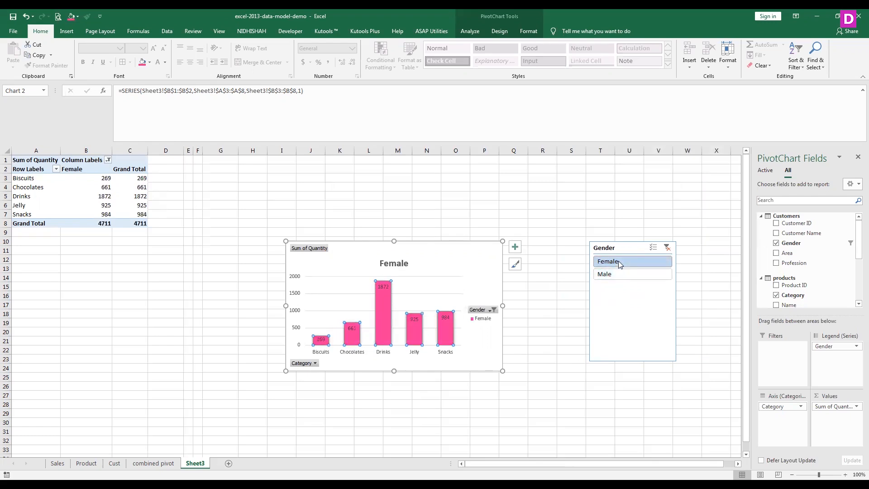
- Set the outline of the Female series' columns to a custom light magenta-pink
right_click(385, 318)
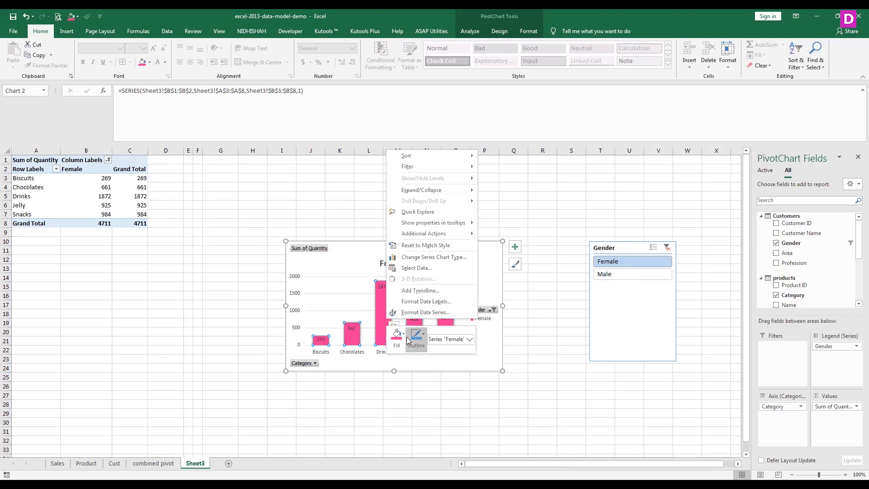
click(412, 333)
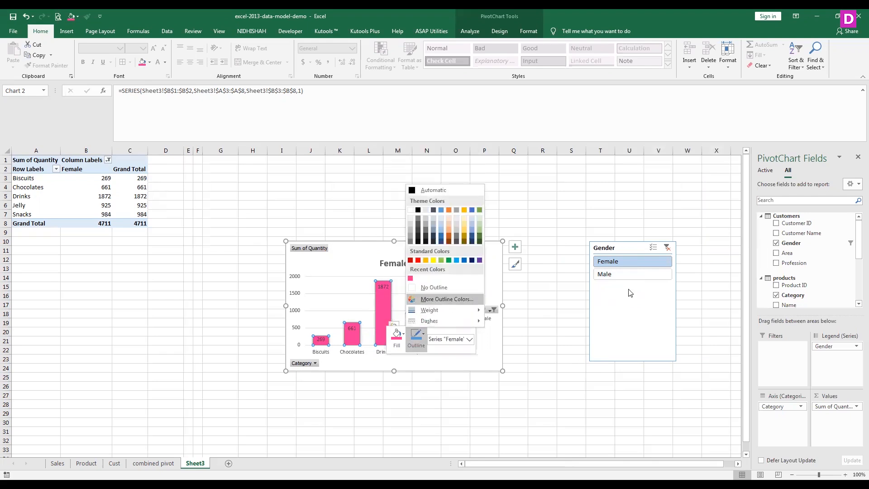
key(Return)
click(623, 248)
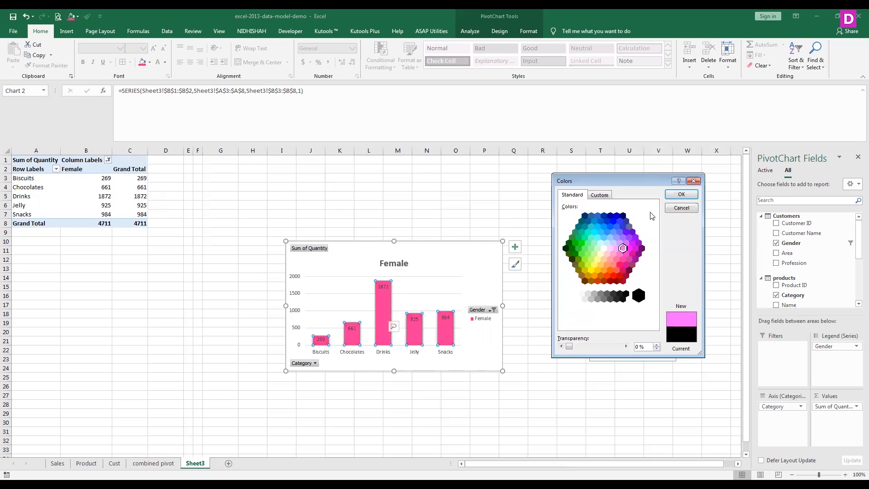
click(676, 195)
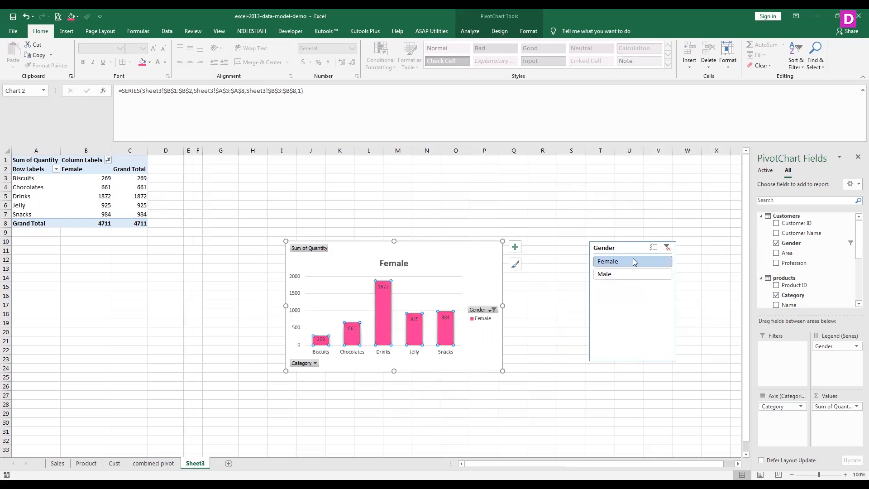
- Switch the Gender slicer to Male and back to Female, and add the Profession field to the chart's legend below Gender
click(627, 276)
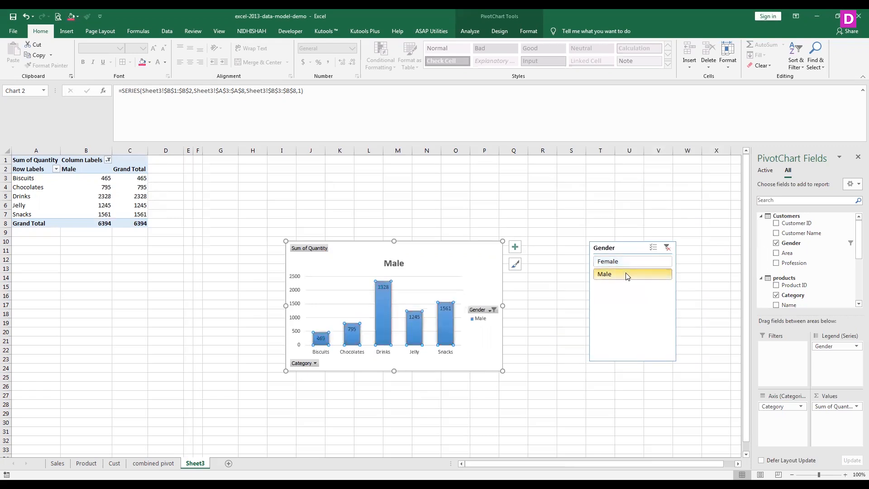
click(631, 263)
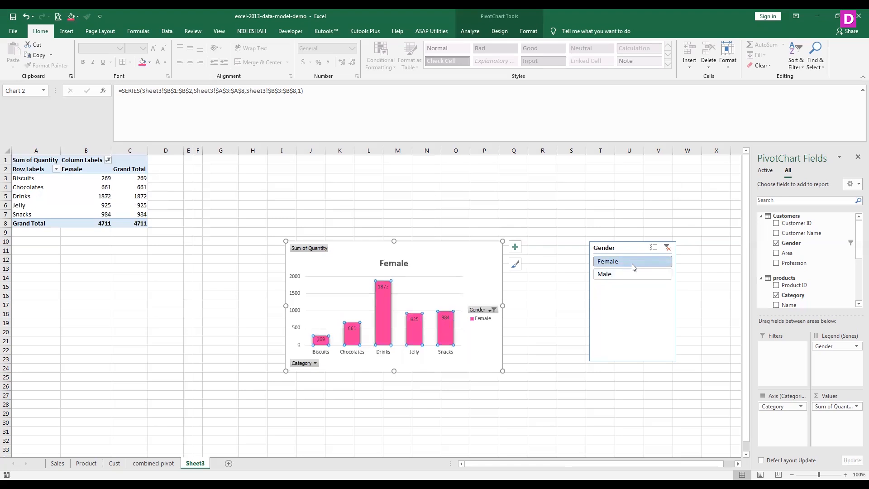
drag(799, 266, 841, 359)
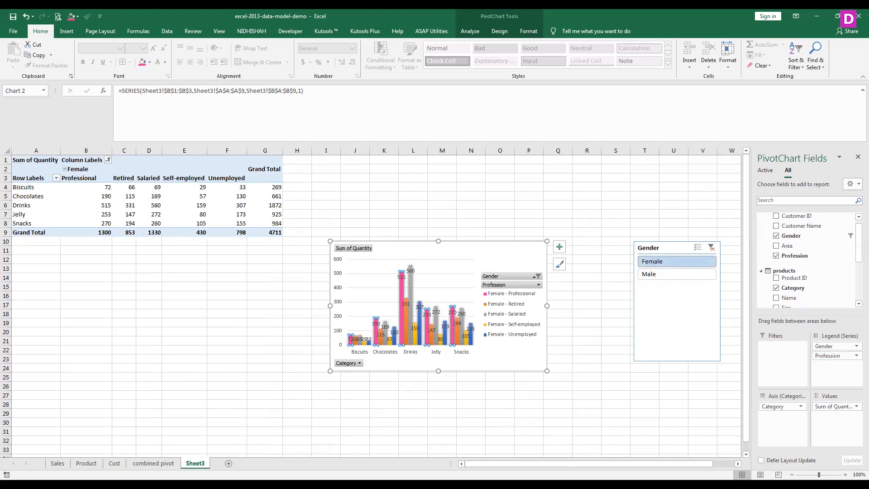
- Insert a slicer for the Customers table's Profession field and place it beside the Gender slicer
click(528, 31)
click(498, 33)
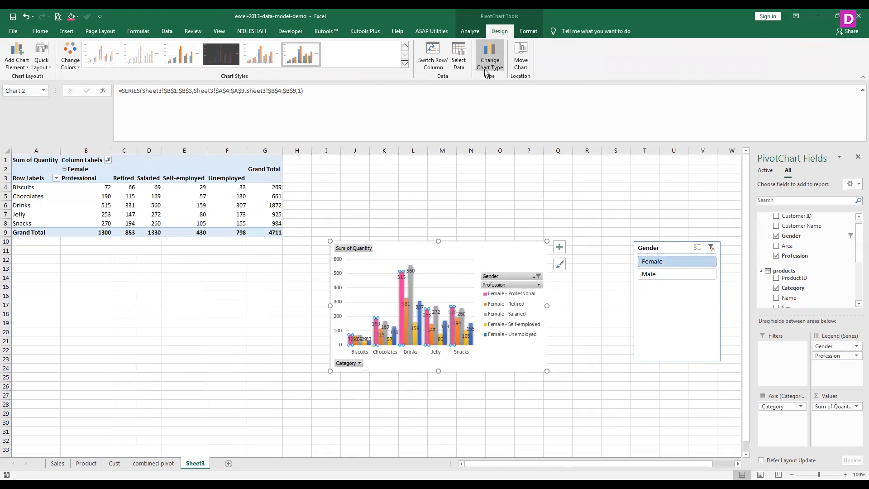
click(469, 33)
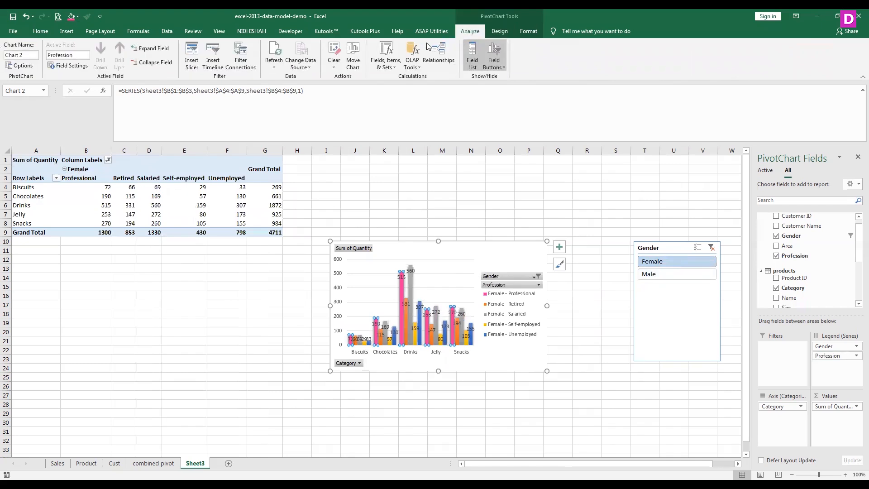
click(182, 57)
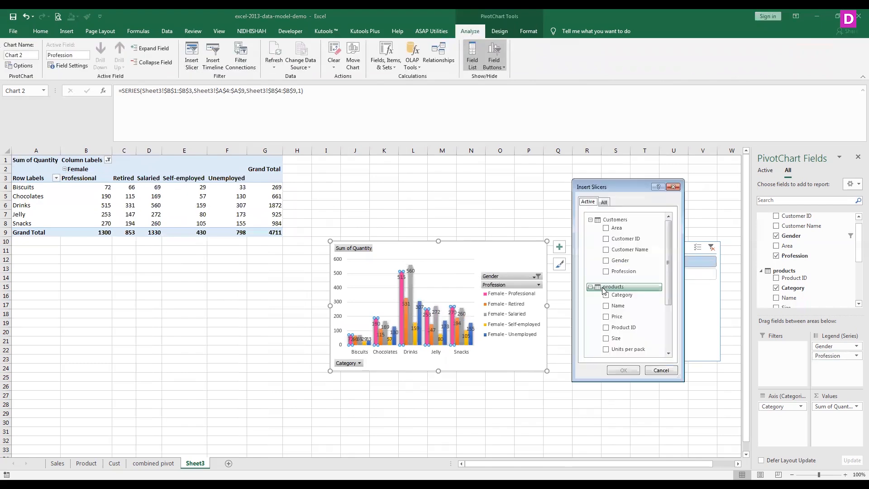
click(606, 272)
click(623, 370)
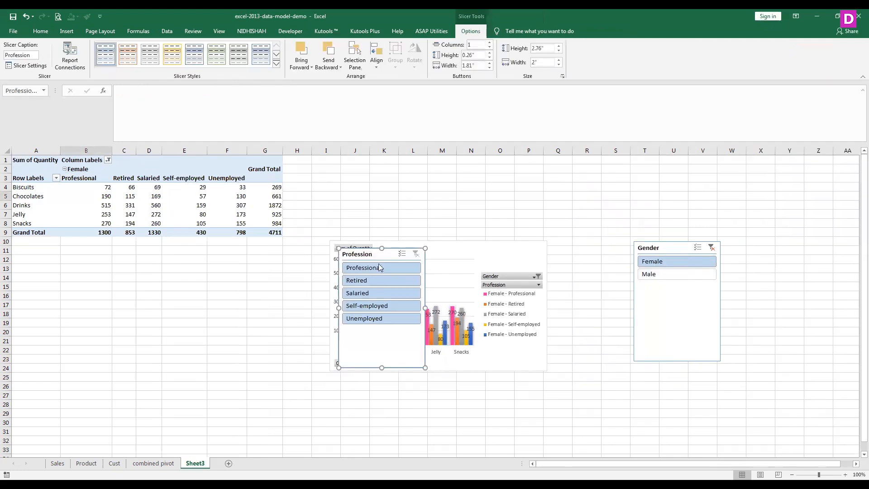
drag(376, 254, 763, 249)
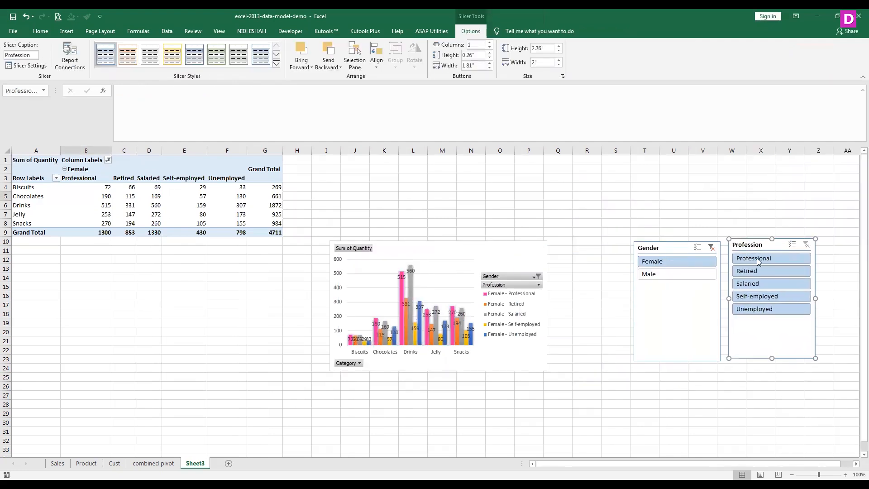
- Filter the PivotChart with the Profession slicer by Professional, by Unemployed, and by Retired together with Unemployed
click(755, 258)
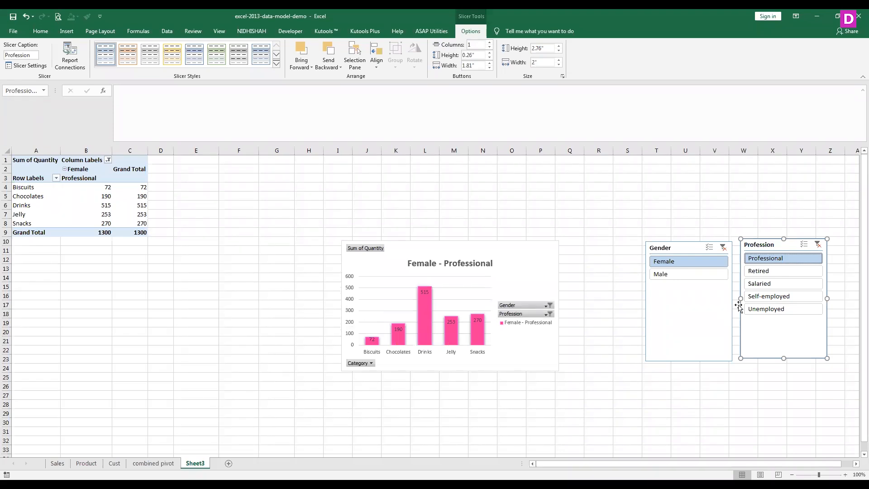
click(764, 309)
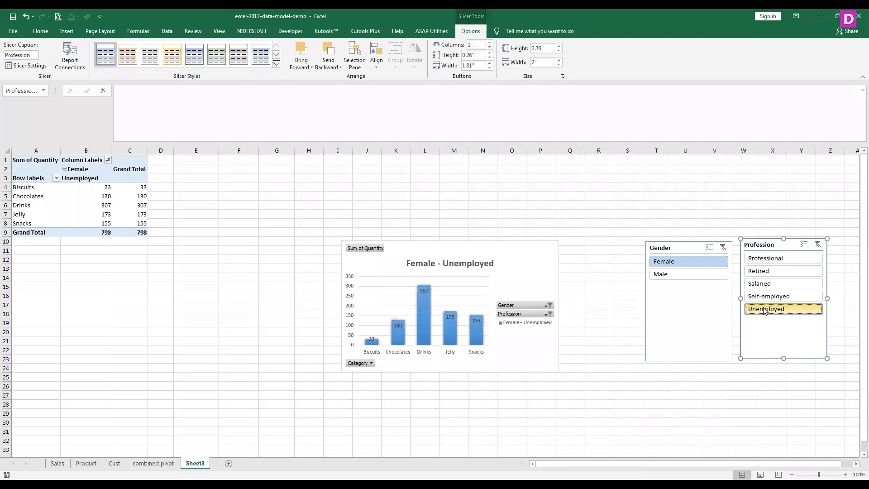
ctrl+click(760, 272)
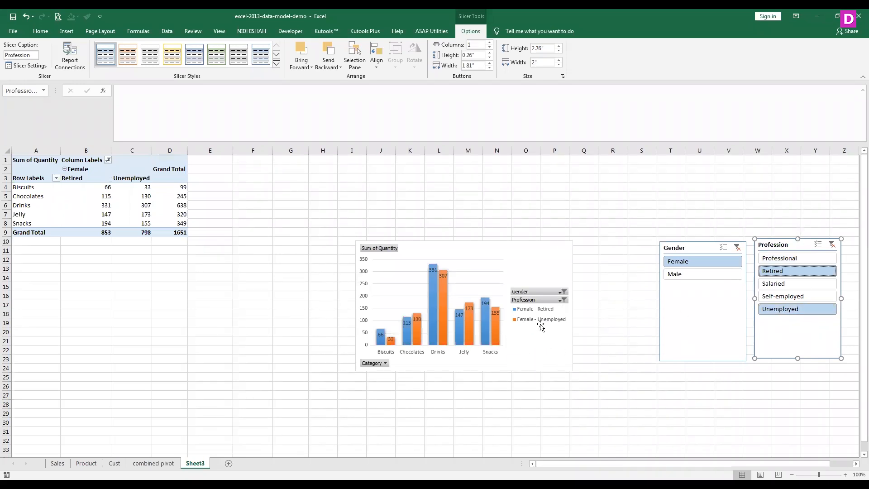
- Apply the dark orange slicer style to the Profession slicer and the dark blue style to the Gender slicer
click(127, 56)
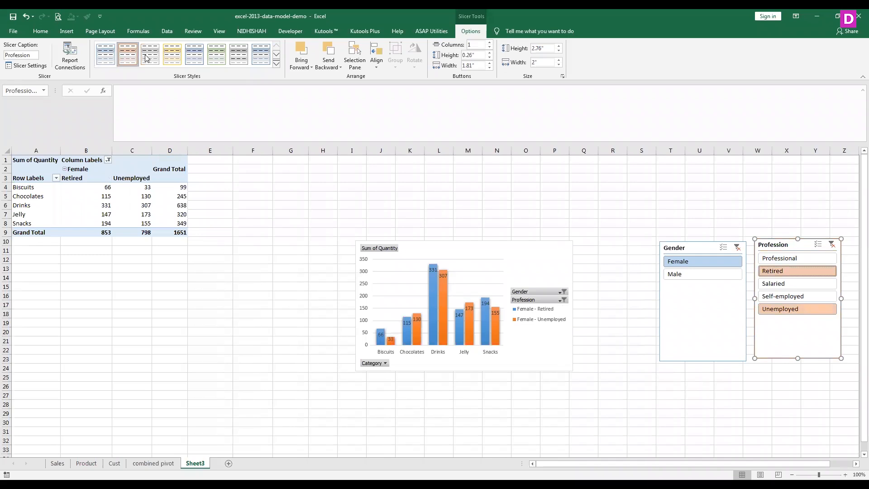
click(279, 66)
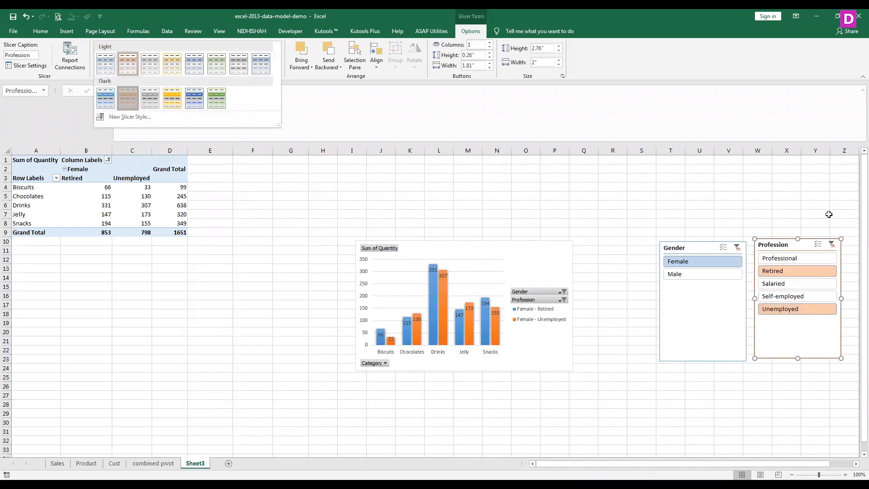
click(132, 99)
click(717, 317)
click(110, 55)
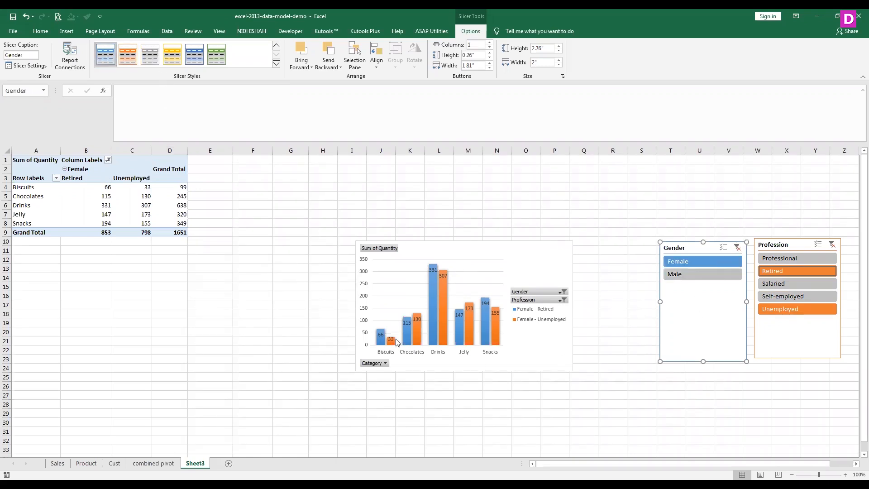
- Switch the Gender slicer to Male, Female and back to Male, and filter the Profession slicer to Professional only
click(711, 272)
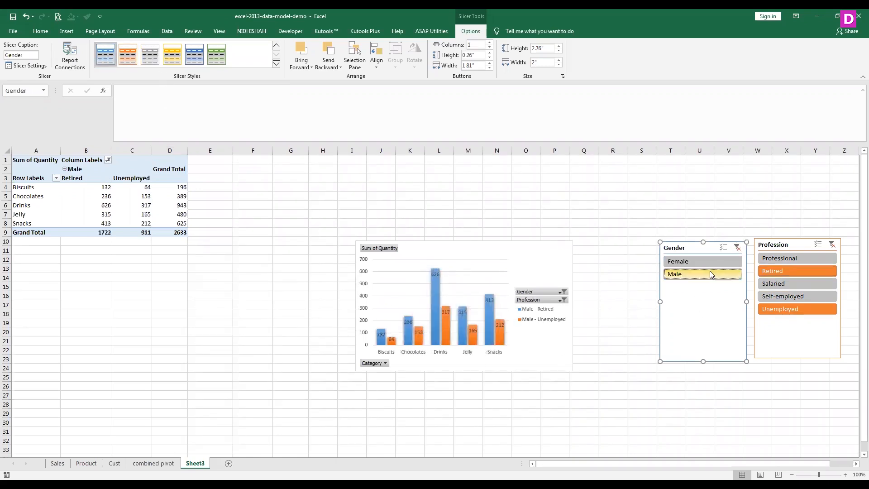
click(708, 261)
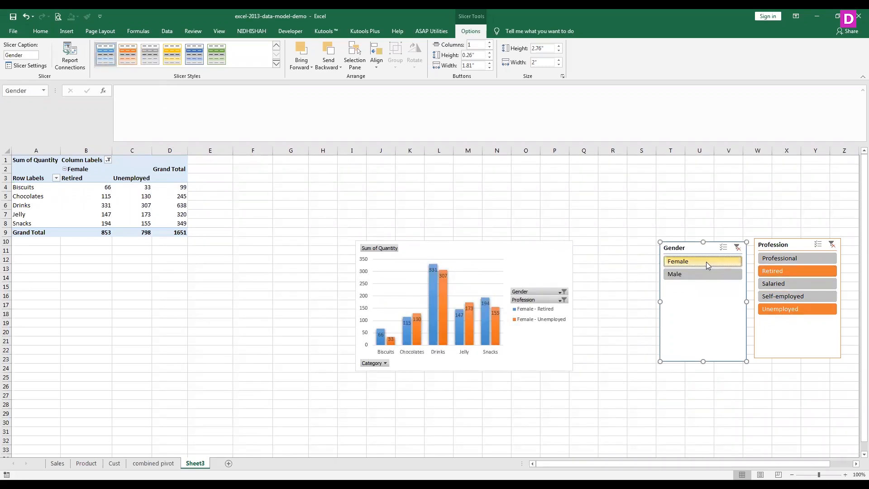
click(704, 272)
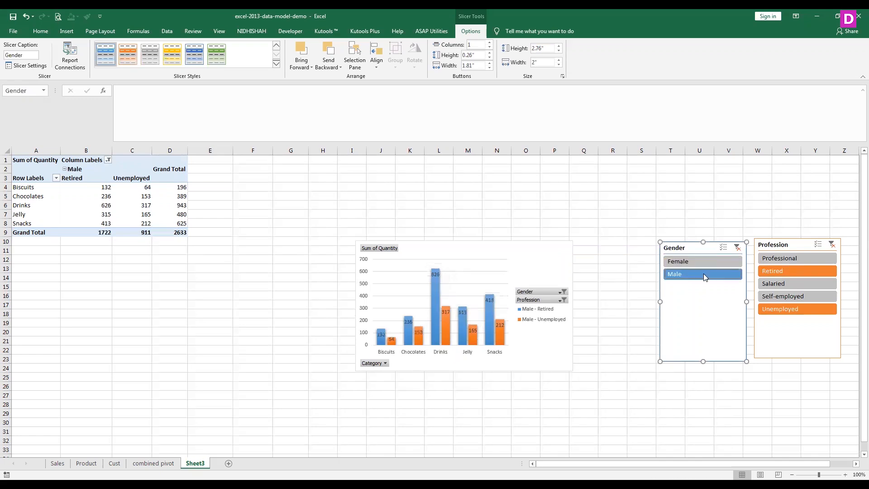
click(783, 259)
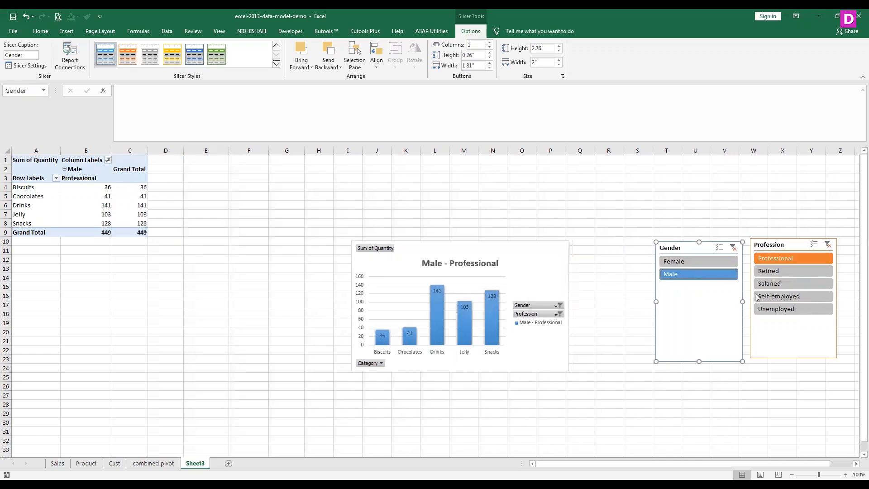
- Fill the Male - Professional series' columns with the recently used light magenta-pink
right_click(431, 320)
click(443, 339)
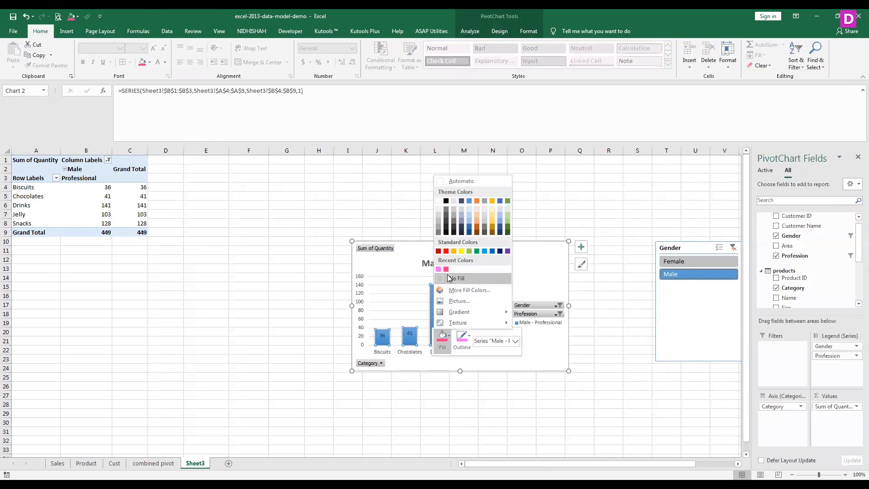
click(439, 270)
click(643, 365)
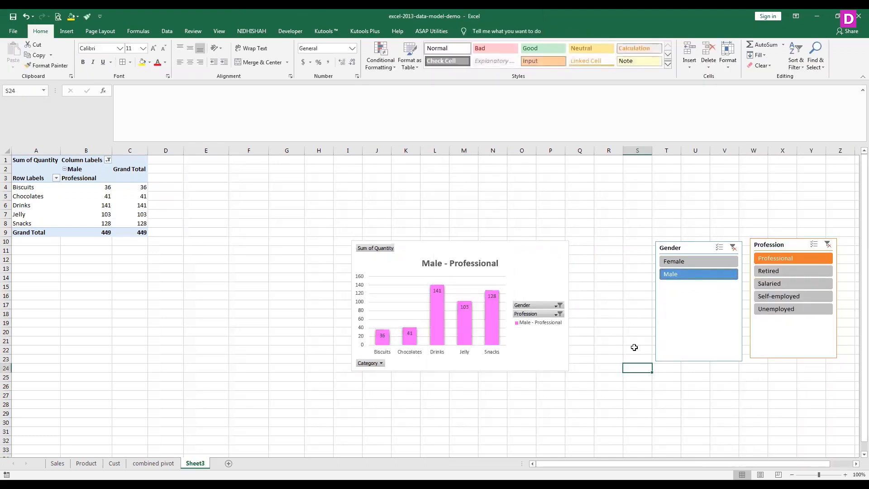
click(787, 244)
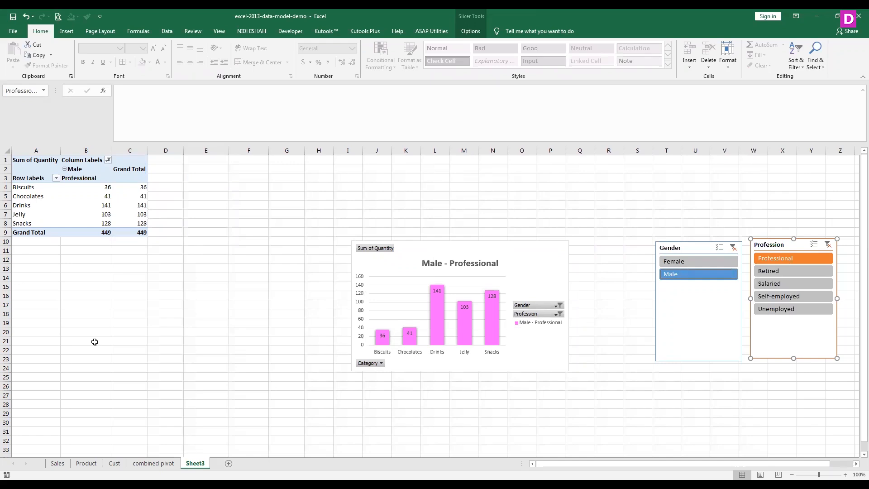
click(466, 32)
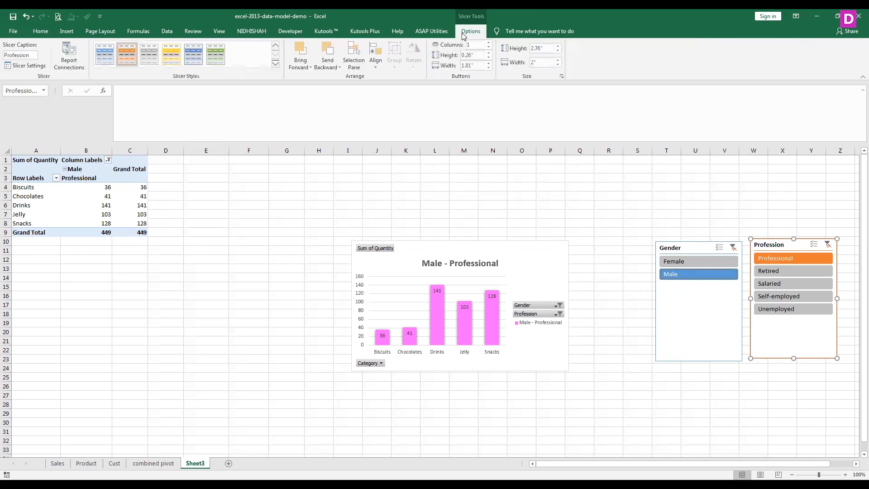
click(277, 66)
click(158, 119)
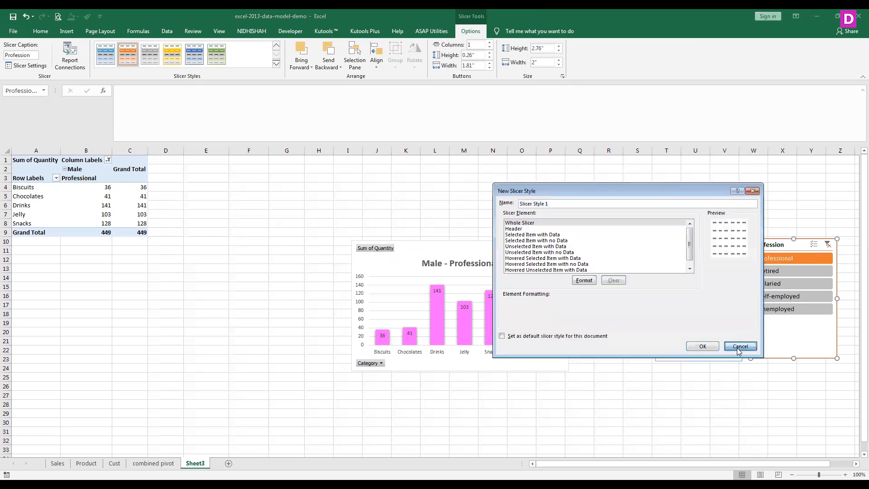
click(739, 347)
right_click(494, 340)
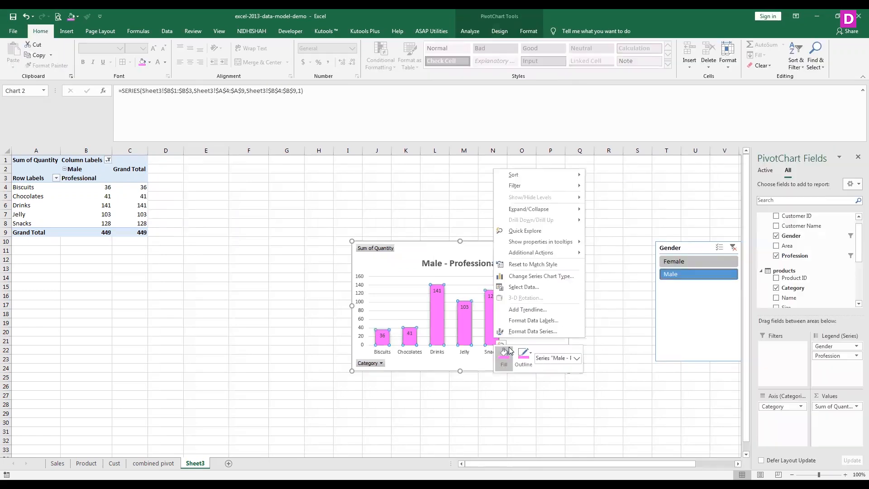
click(511, 352)
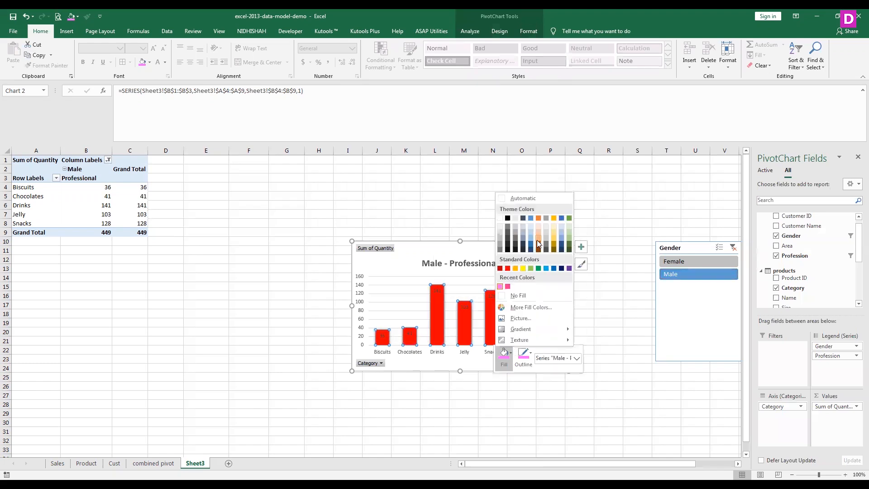
click(523, 404)
- Filter the Gender slicer to Female, and convert the PivotChart to a pie chart in the third, multicoloured chart style
click(695, 261)
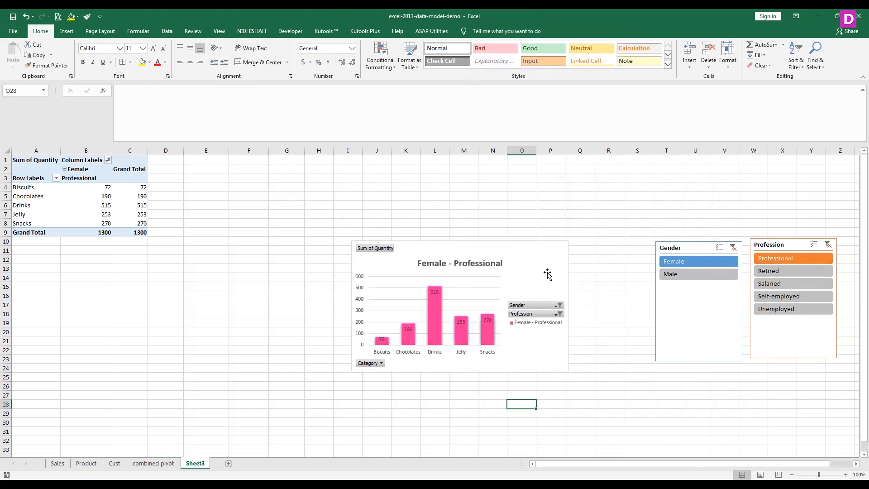
click(548, 273)
click(527, 31)
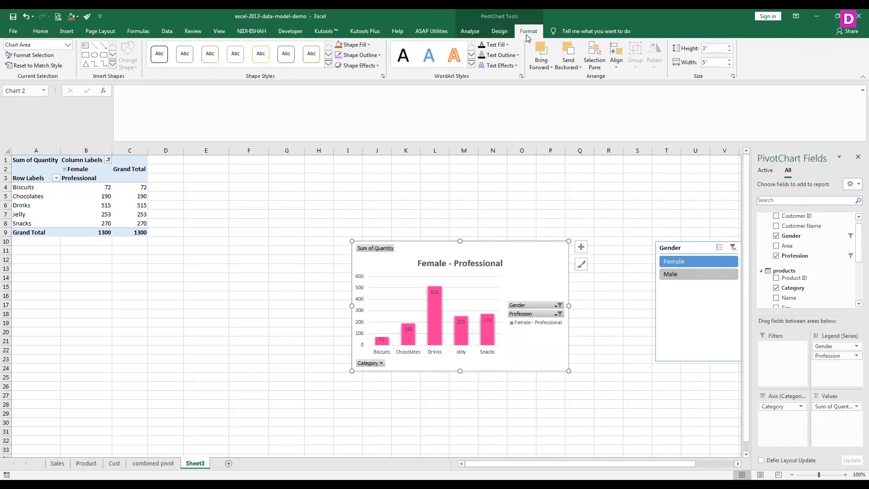
click(499, 31)
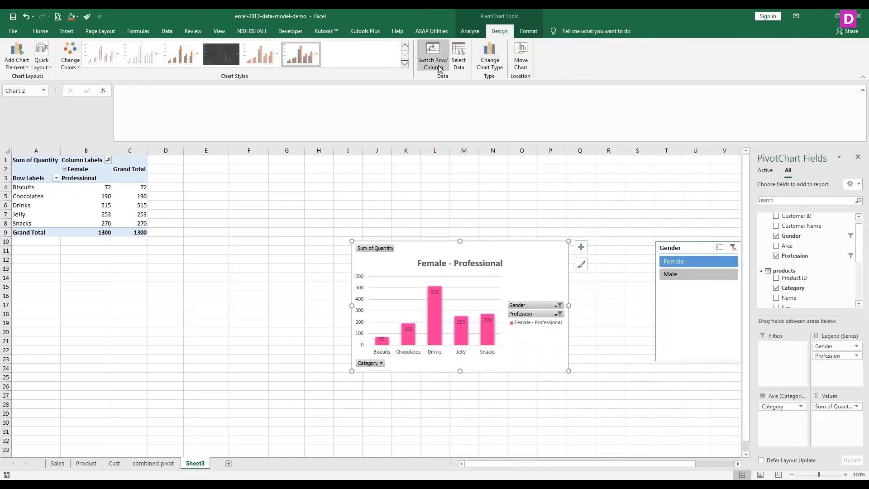
click(486, 69)
click(326, 188)
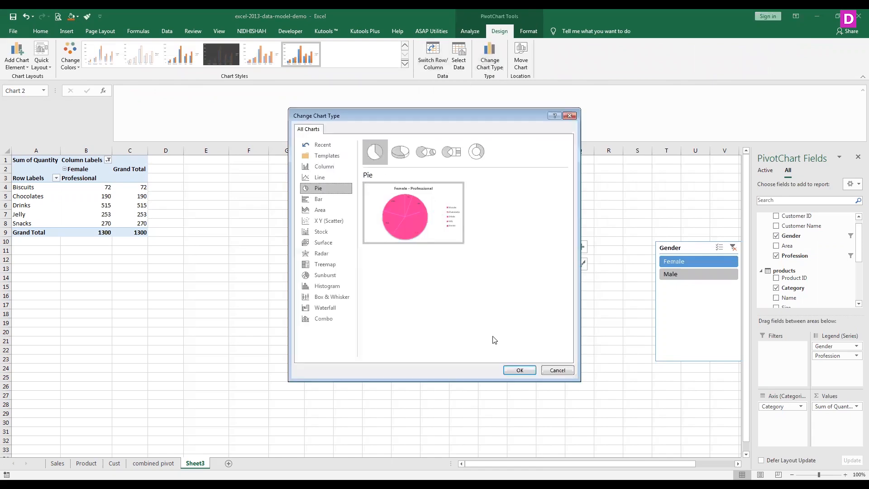
click(513, 369)
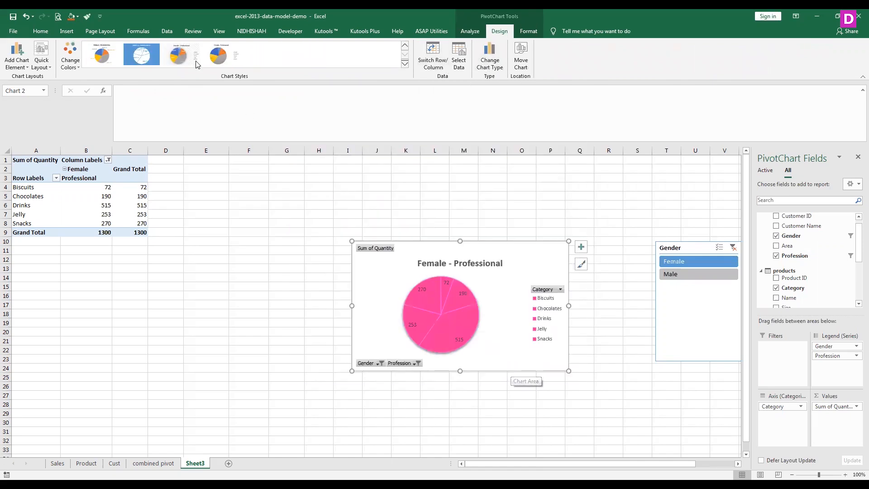
click(177, 57)
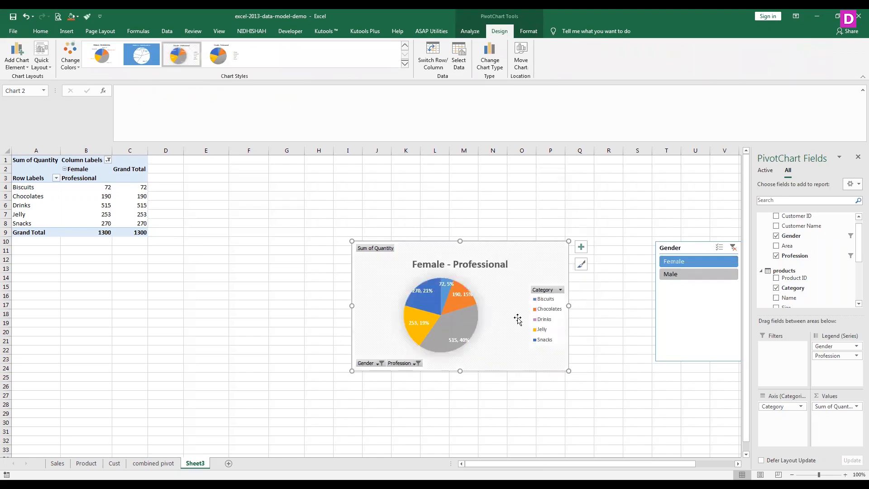
- Filter the pie chart by Male and by both genders together, and close the PivotChart field list
click(682, 277)
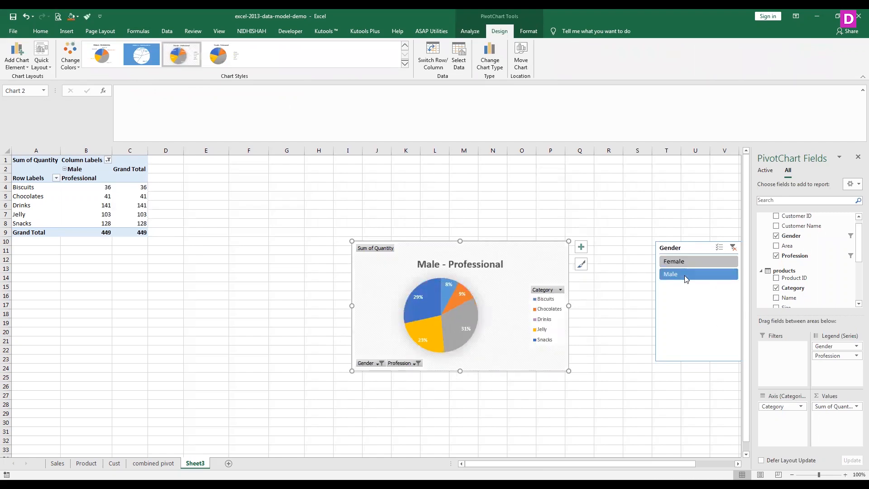
drag(854, 251, 856, 294)
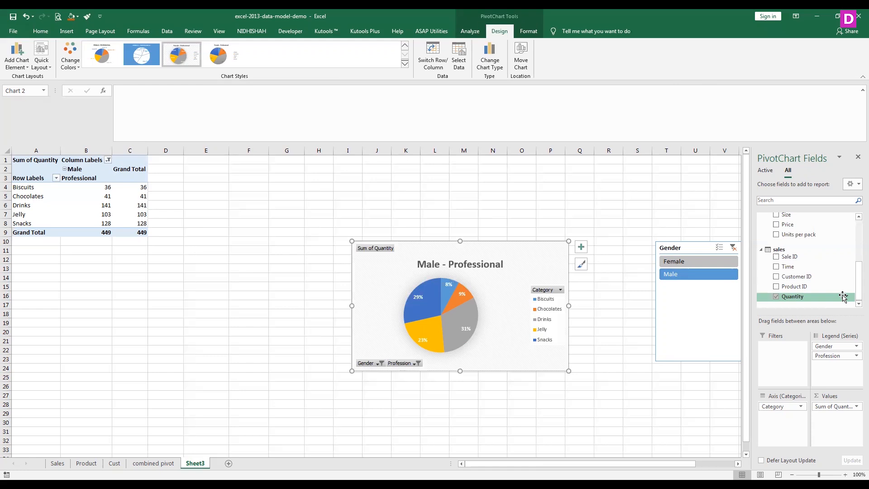
click(678, 265)
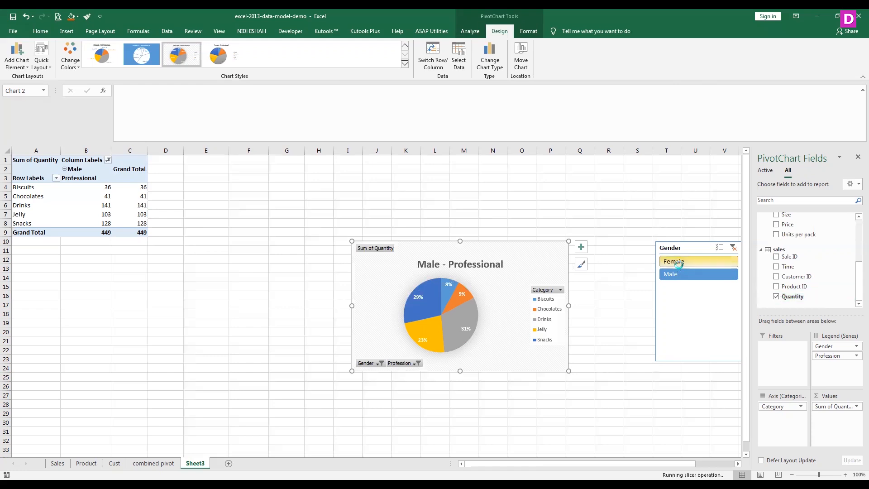
click(857, 157)
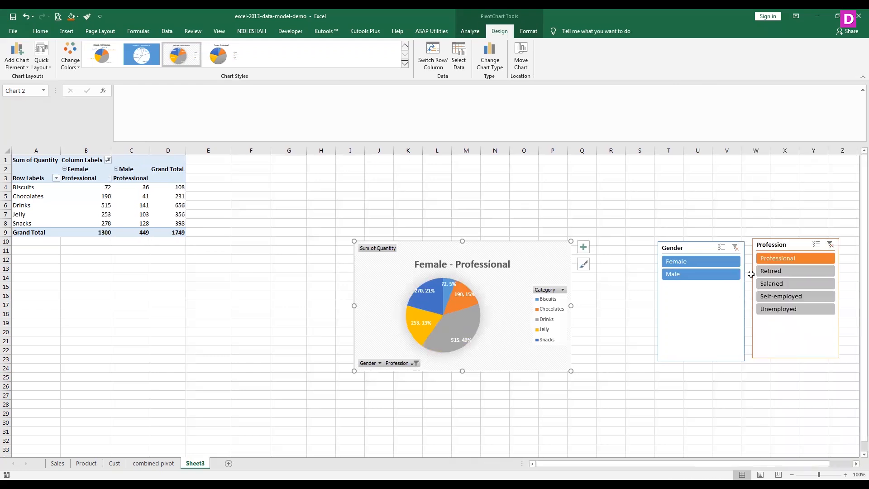
- Add Unemployed and Self-employed to Professional in the Profession slicer, and filter the Gender slicer to Female
ctrl+click(796, 309)
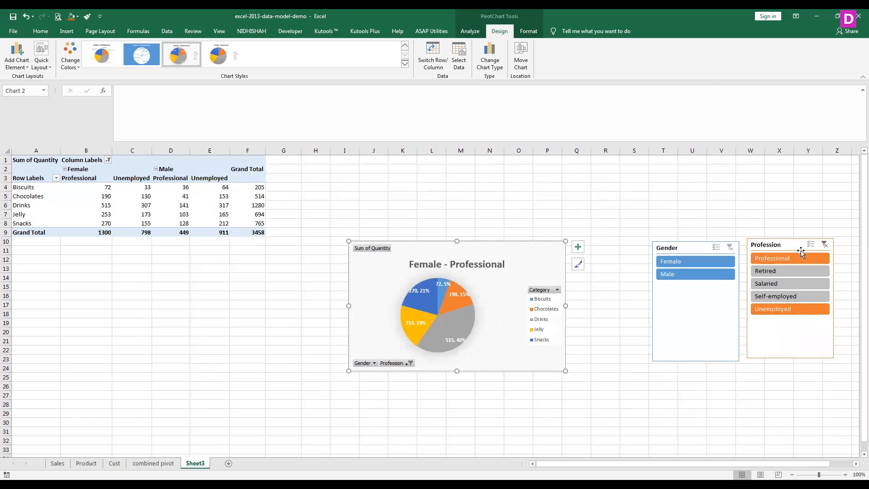
ctrl+click(784, 300)
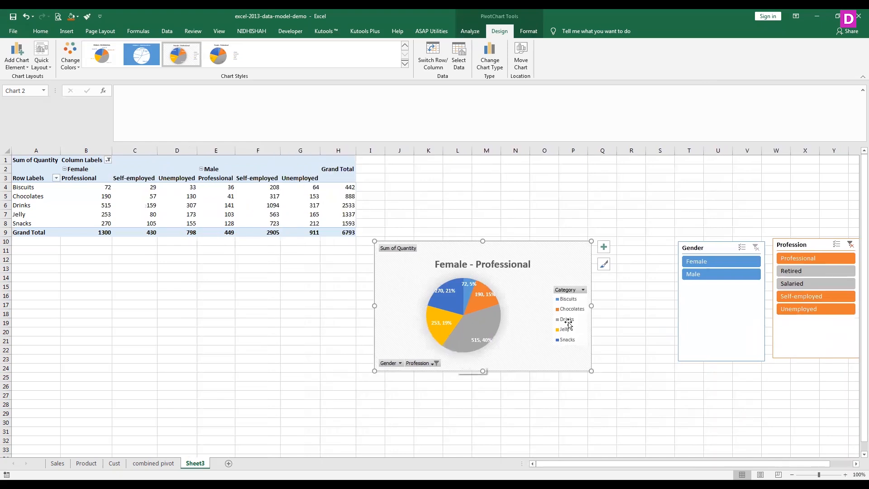
key(Escape)
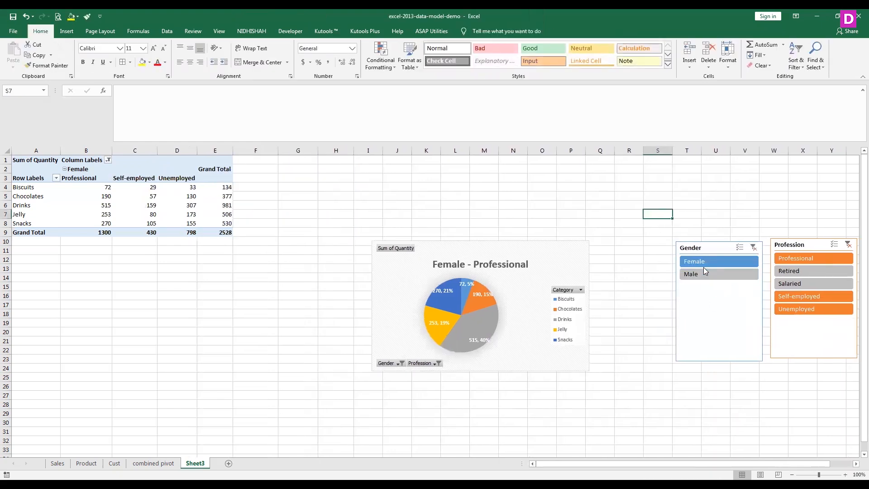
- Turn on banded rows and banded columns for the PivotTable
click(181, 214)
click(499, 31)
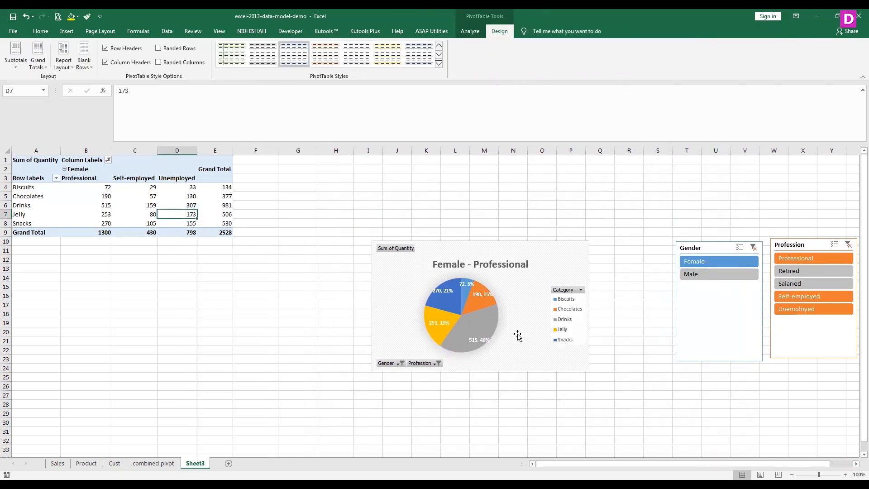
click(158, 48)
click(163, 62)
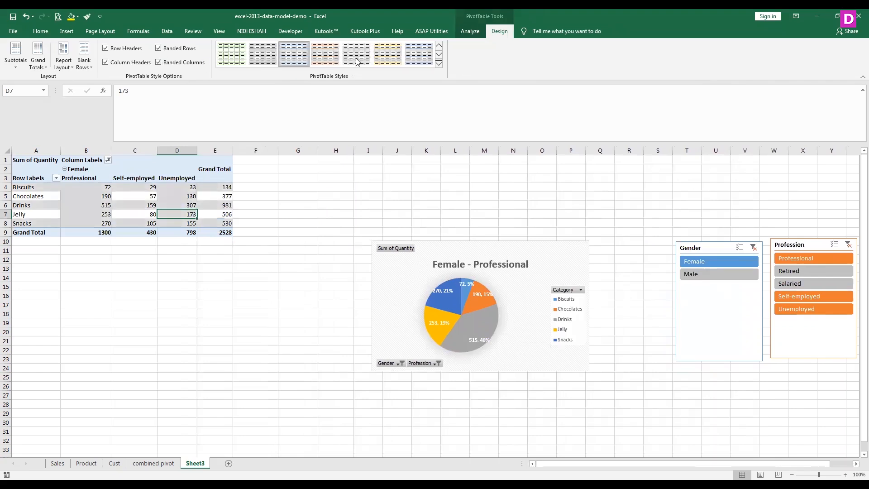
- Try a dark yellow style on the PivotTable, and replace it with the green Medium style with black header and total rows
click(438, 64)
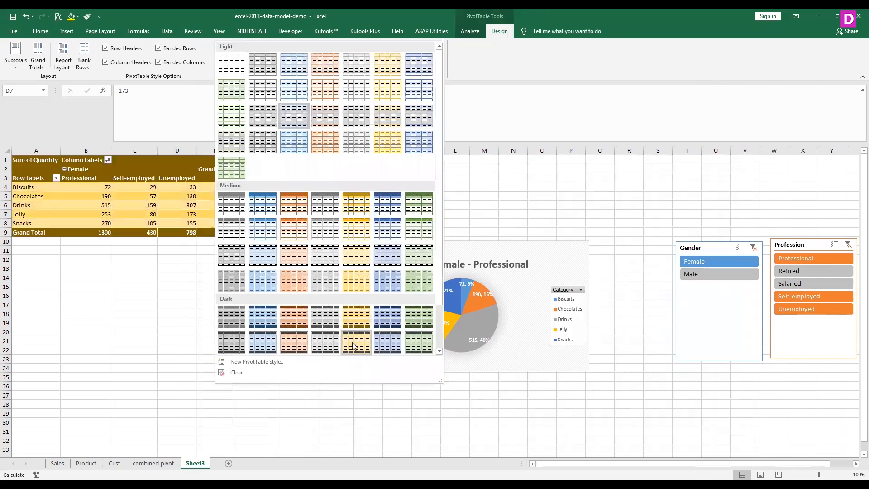
click(352, 340)
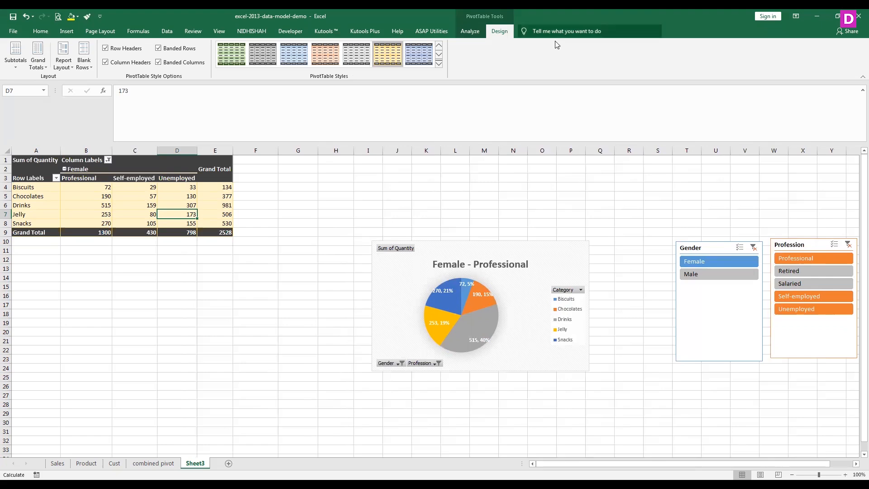
click(439, 64)
click(418, 252)
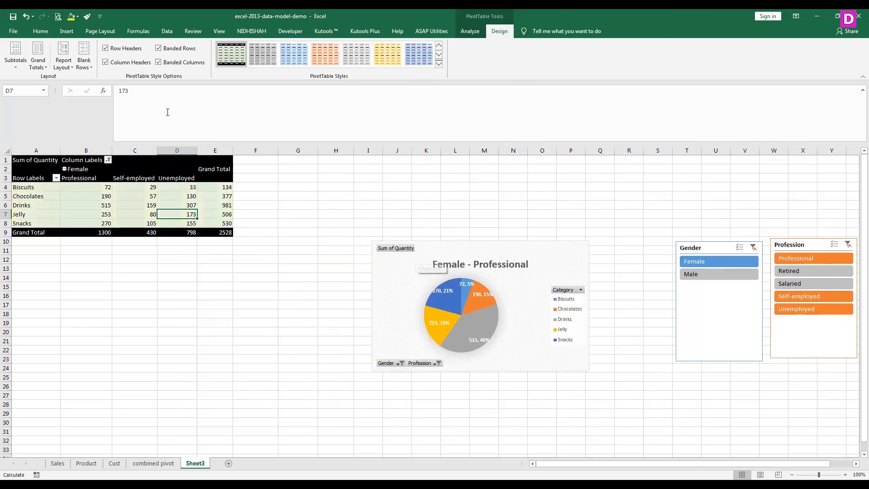
- Show the PivotTable in outline form, and return it to compact form
click(64, 67)
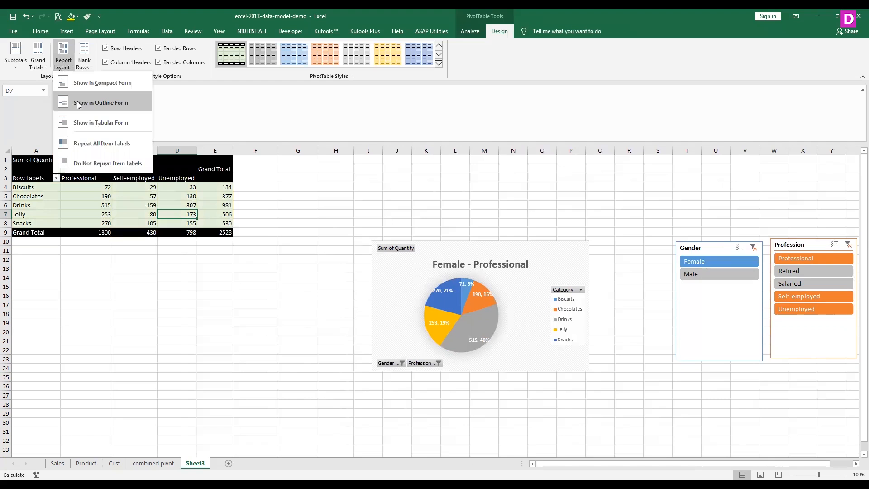
click(77, 102)
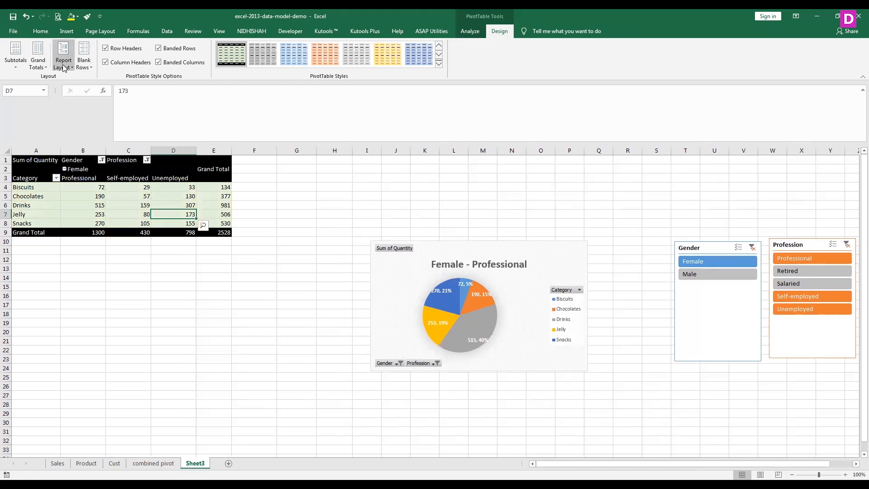
click(38, 64)
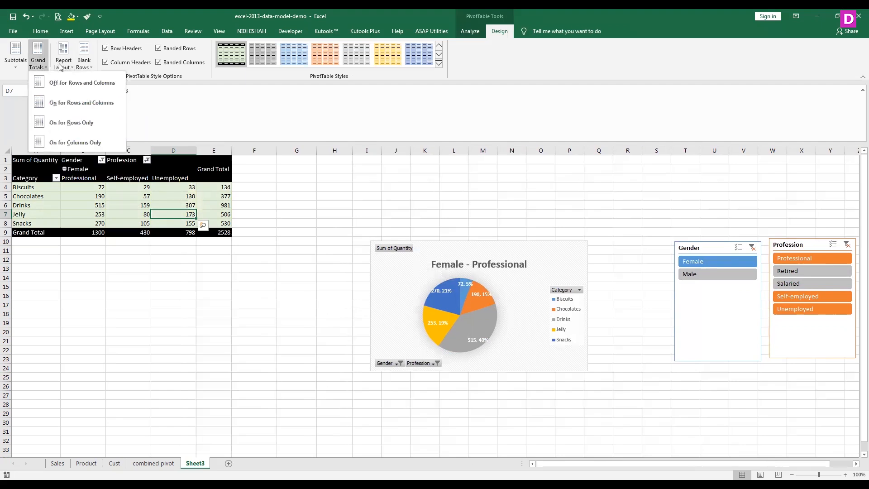
click(81, 83)
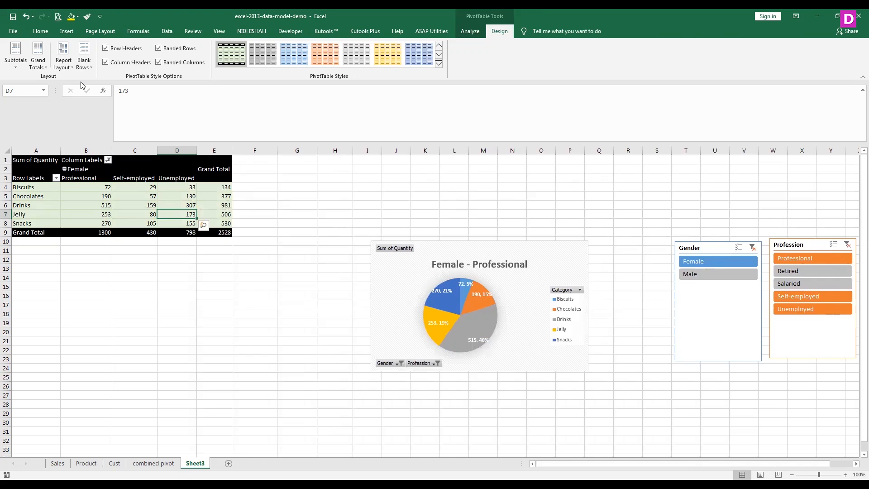
- Examine how the sales table is related to Customers by Customer ID and to products by Product ID, leaving both relationships as defined
click(167, 31)
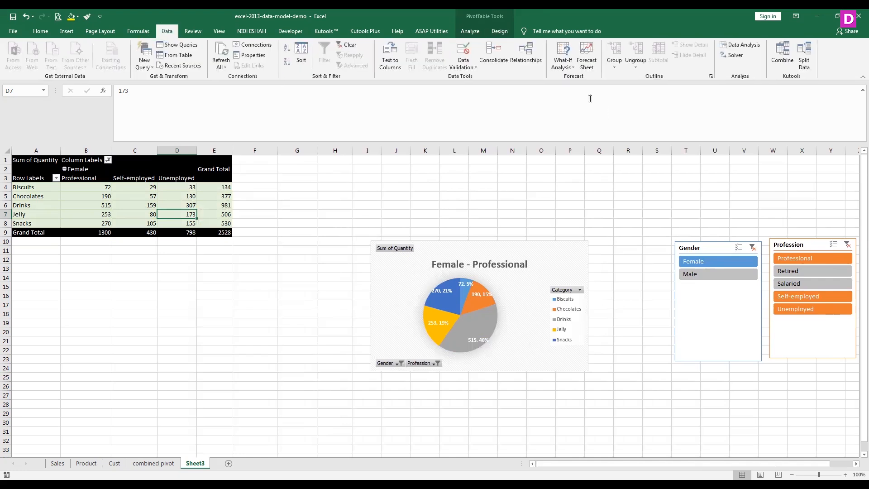
click(530, 61)
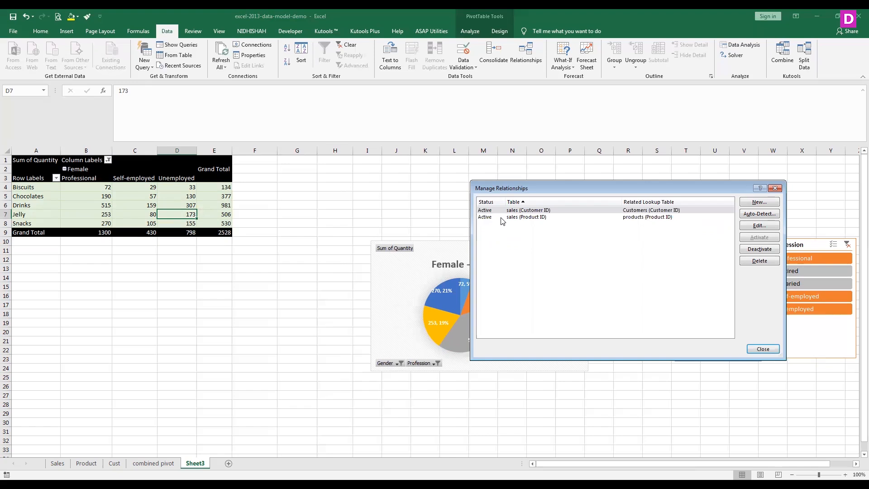
click(769, 227)
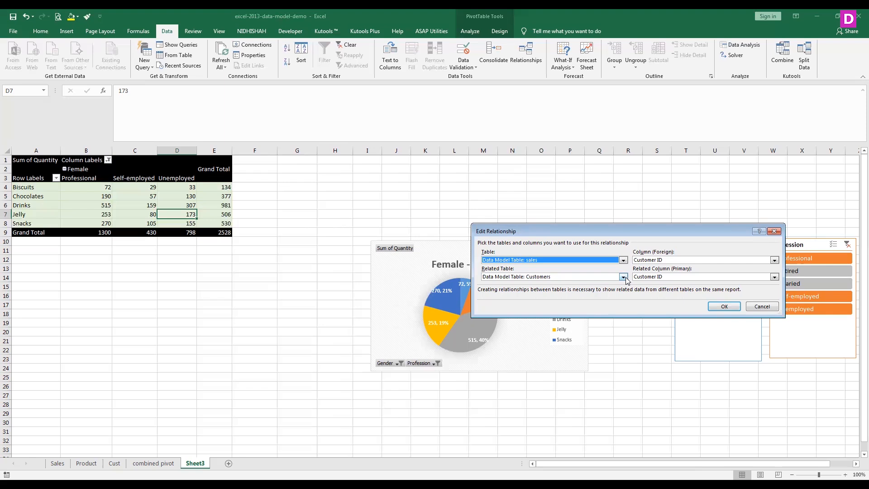
click(762, 308)
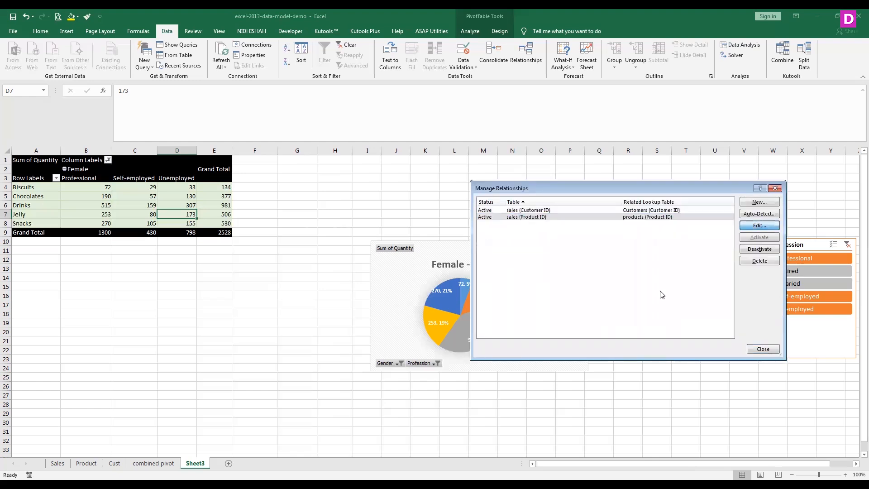
key(Return)
click(761, 307)
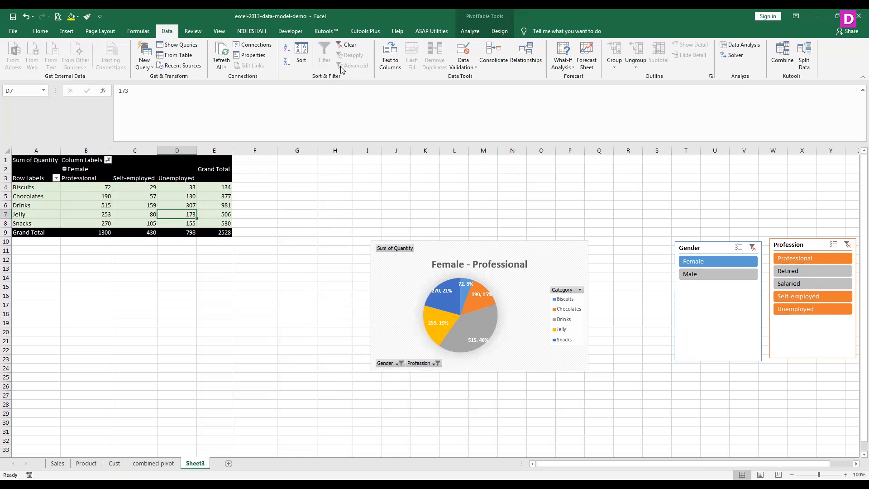
click(519, 60)
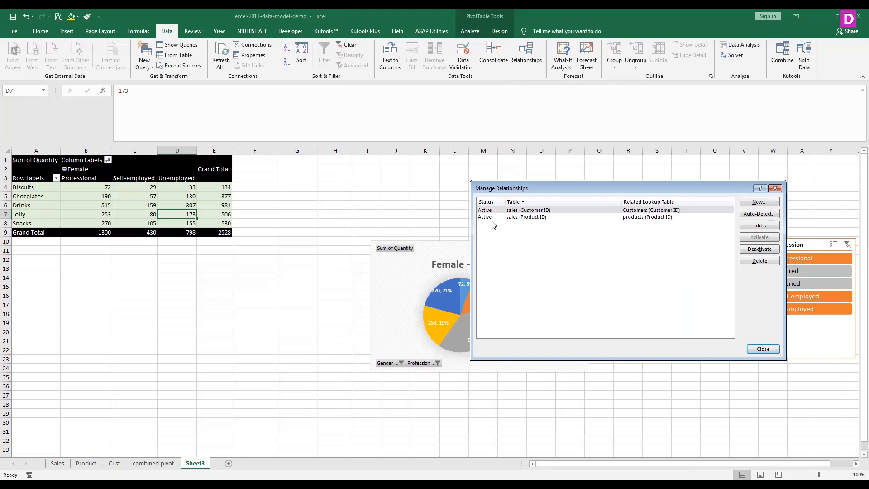
click(762, 348)
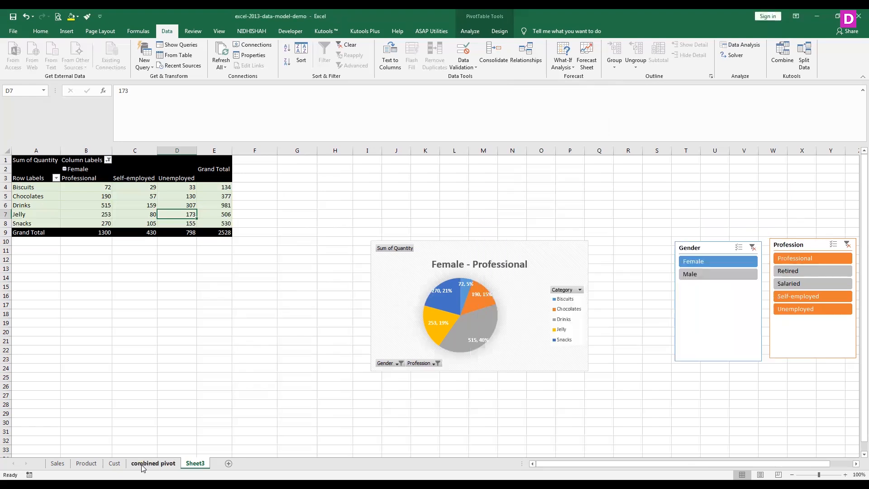
- Examine the emp_id key in the emp, sal and performance example tables on the Sales sheet
click(55, 463)
scroll(563, 317, down, 3)
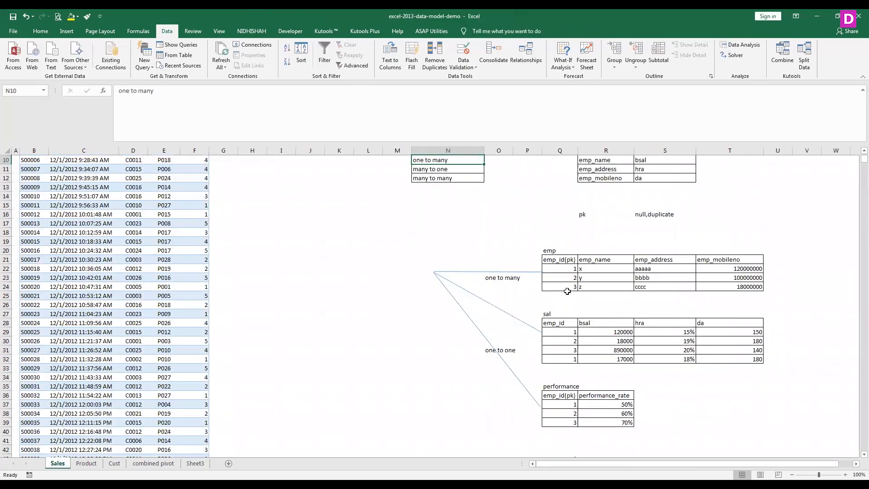
click(561, 259)
click(561, 332)
click(561, 402)
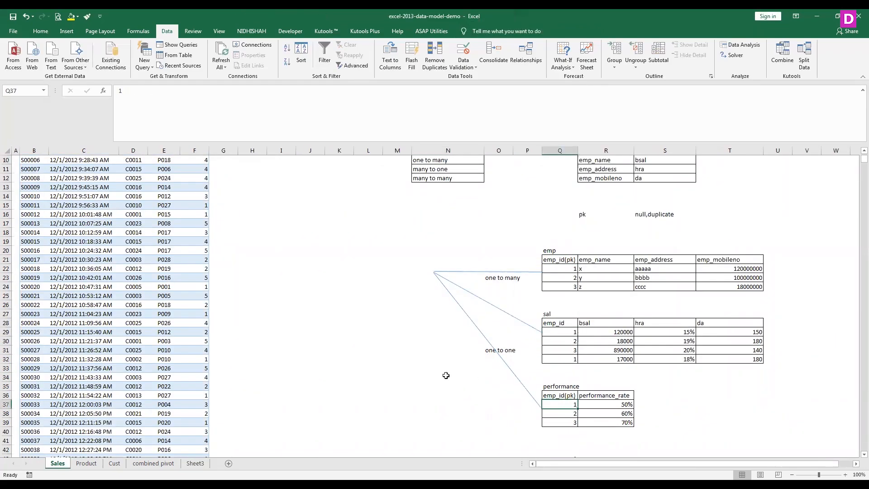
- Compare the Customer ID and Product ID columns of the Sales table with the Product and Cust sheets and the sal table's emp_id
scroll(446, 374, up, 3)
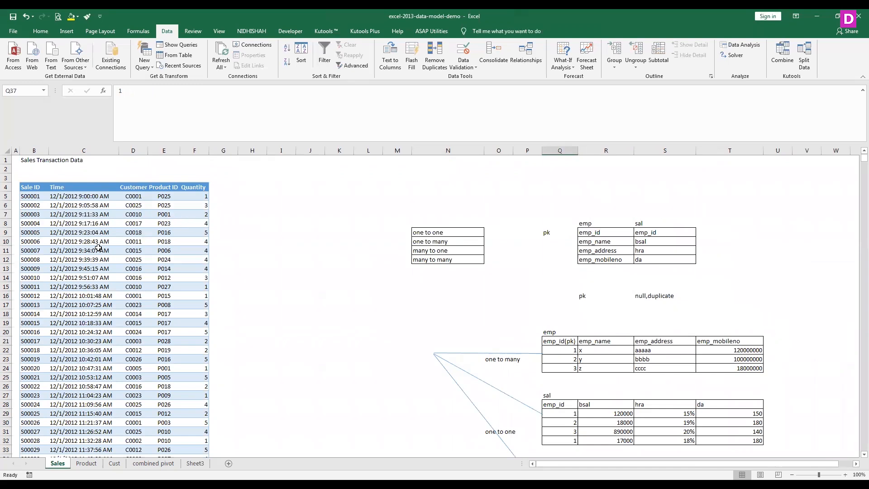
click(139, 186)
click(156, 187)
click(131, 187)
click(154, 188)
click(137, 189)
click(86, 464)
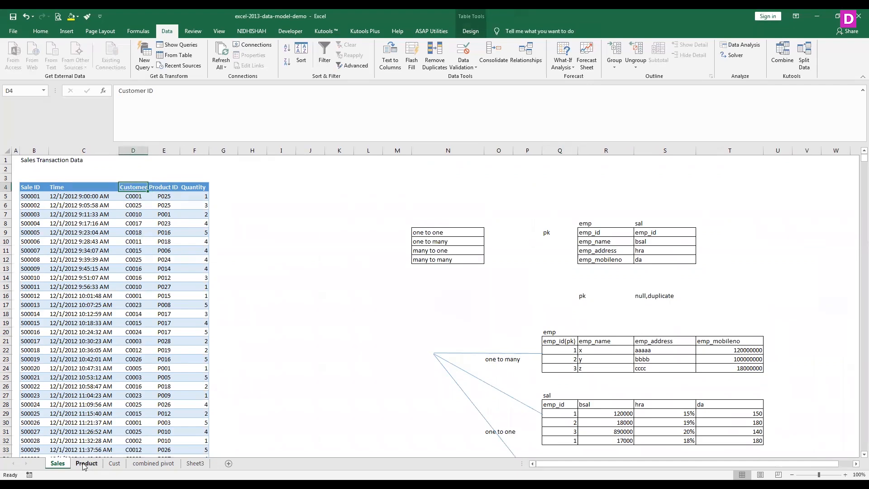
click(114, 463)
click(58, 464)
click(555, 405)
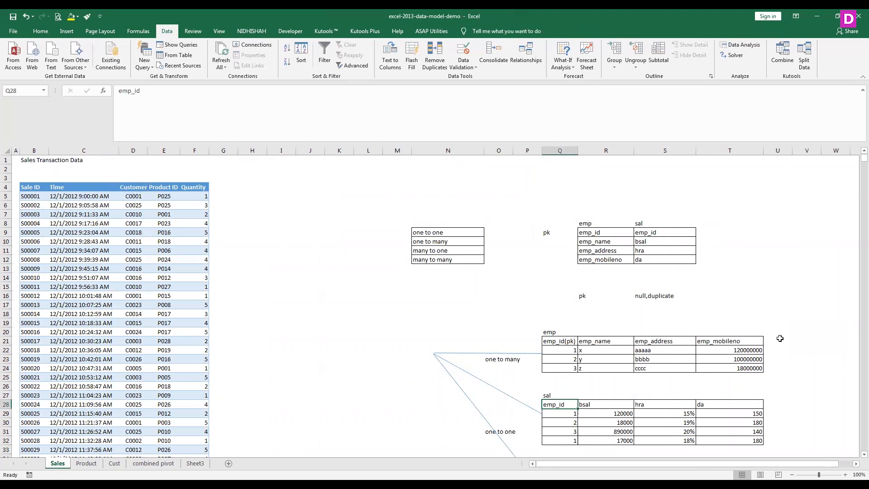
click(778, 341)
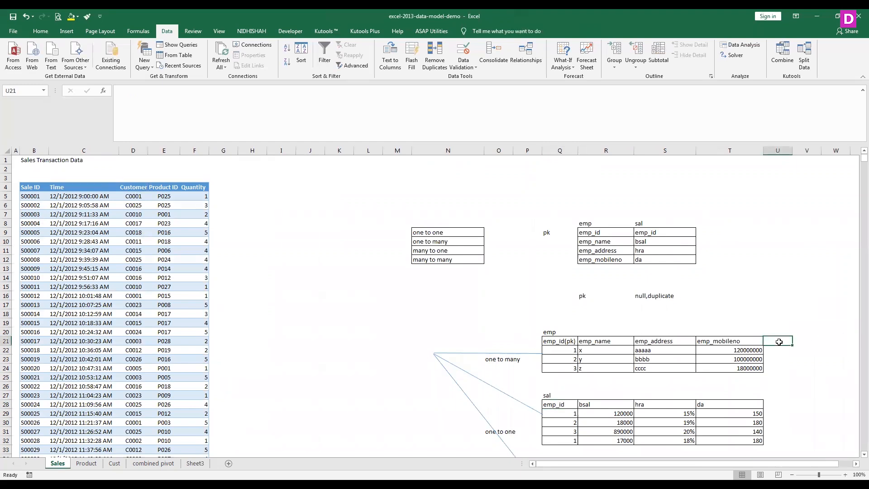